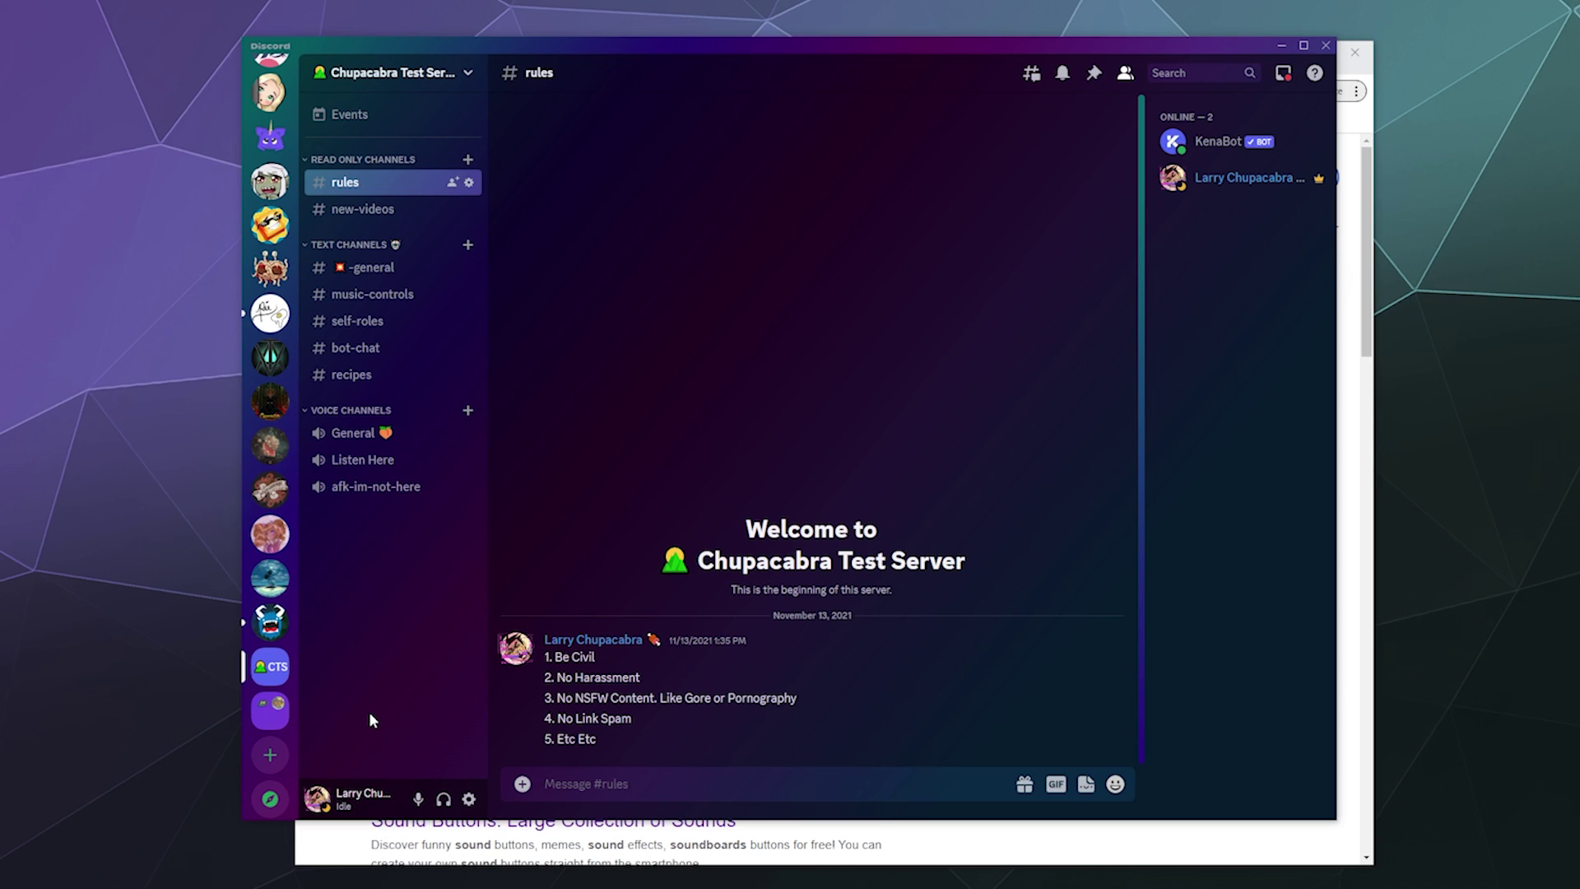
Open the Soundboard page in the settings of the Chupacabra Test Server.
{"action": "left_click", "coordinate": [390, 89]}
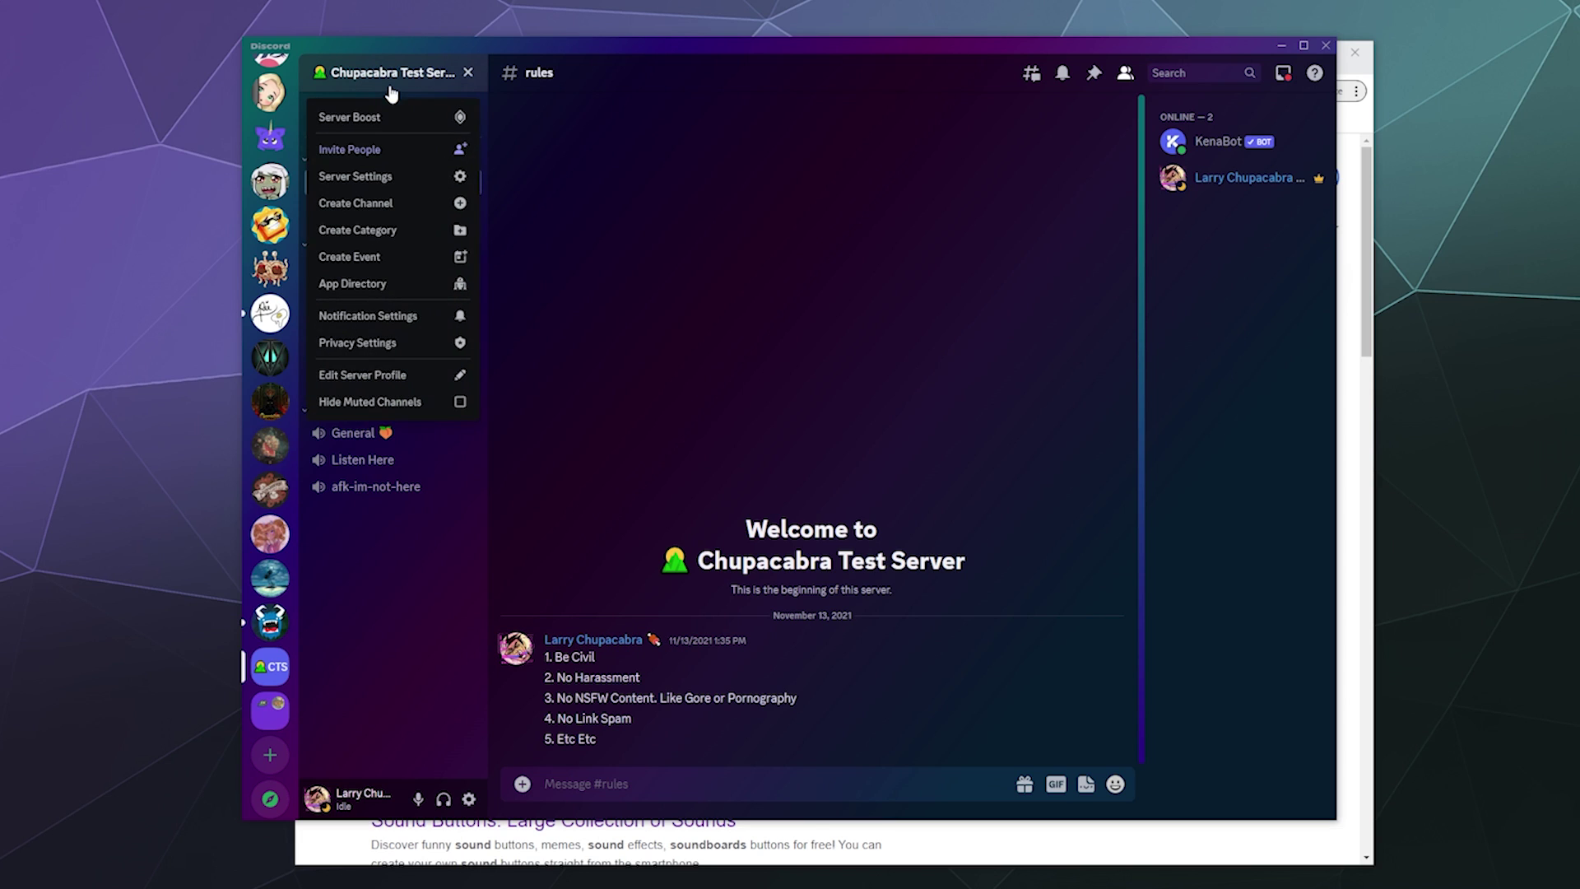
{"action": "left_click", "coordinate": [396, 168]}
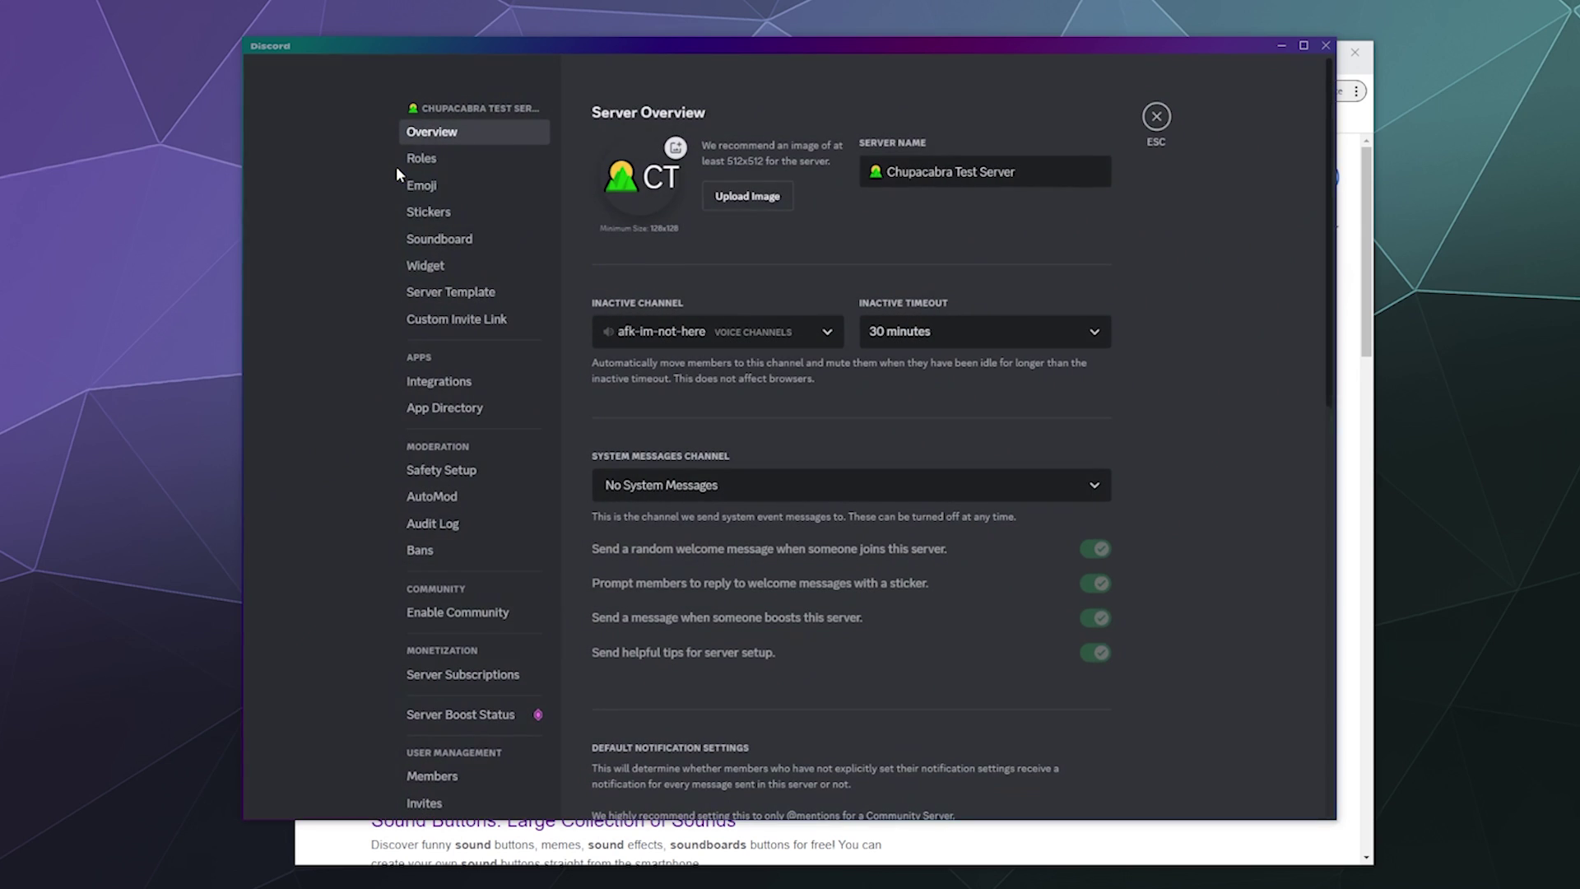
{"action": "left_click", "coordinate": [477, 240]}
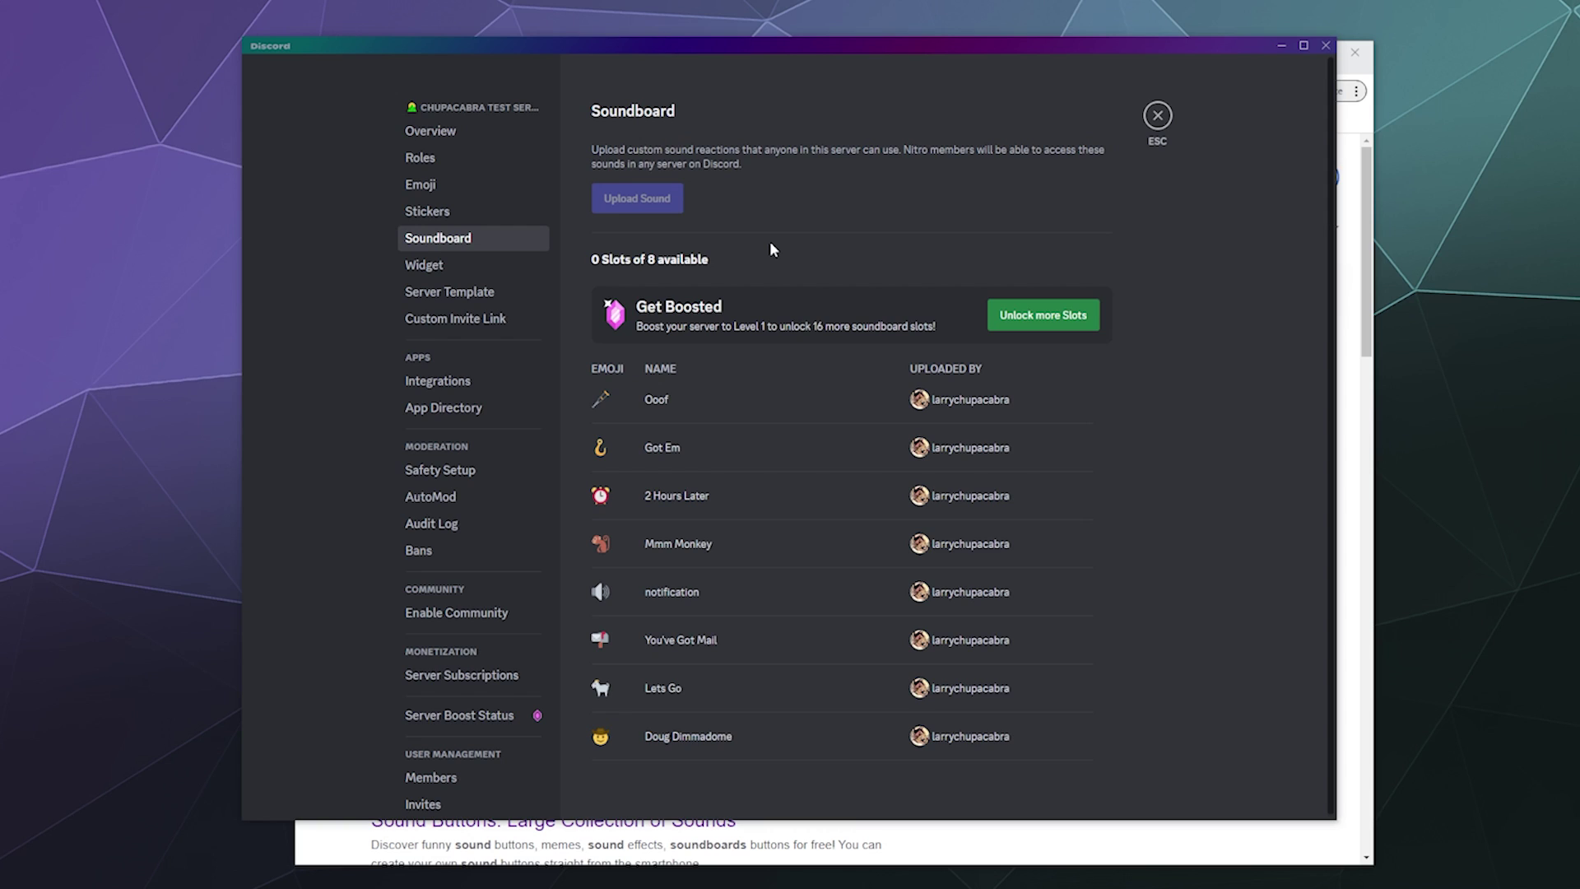
{"action": "scroll", "coordinate": [850, 246], "scroll_direction": "down", "scroll_amount": 1}
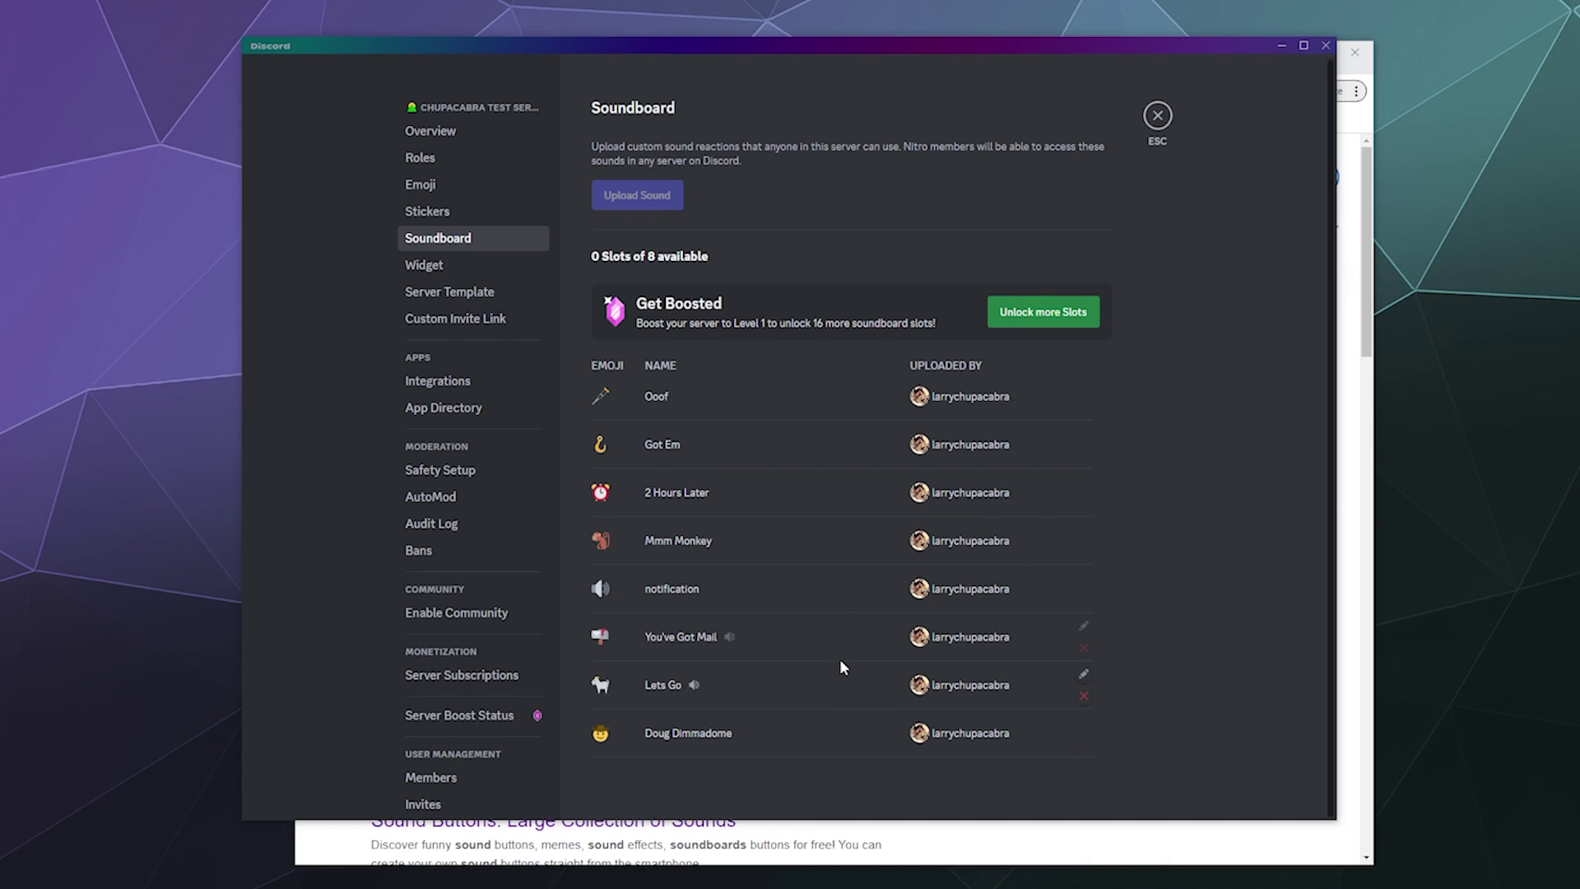
Delete the Lets Go, Mmm Monkey and Got Em sounds from the server's soundboard.
{"action": "left_click", "coordinate": [1083, 696]}
{"action": "left_click", "coordinate": [892, 483]}
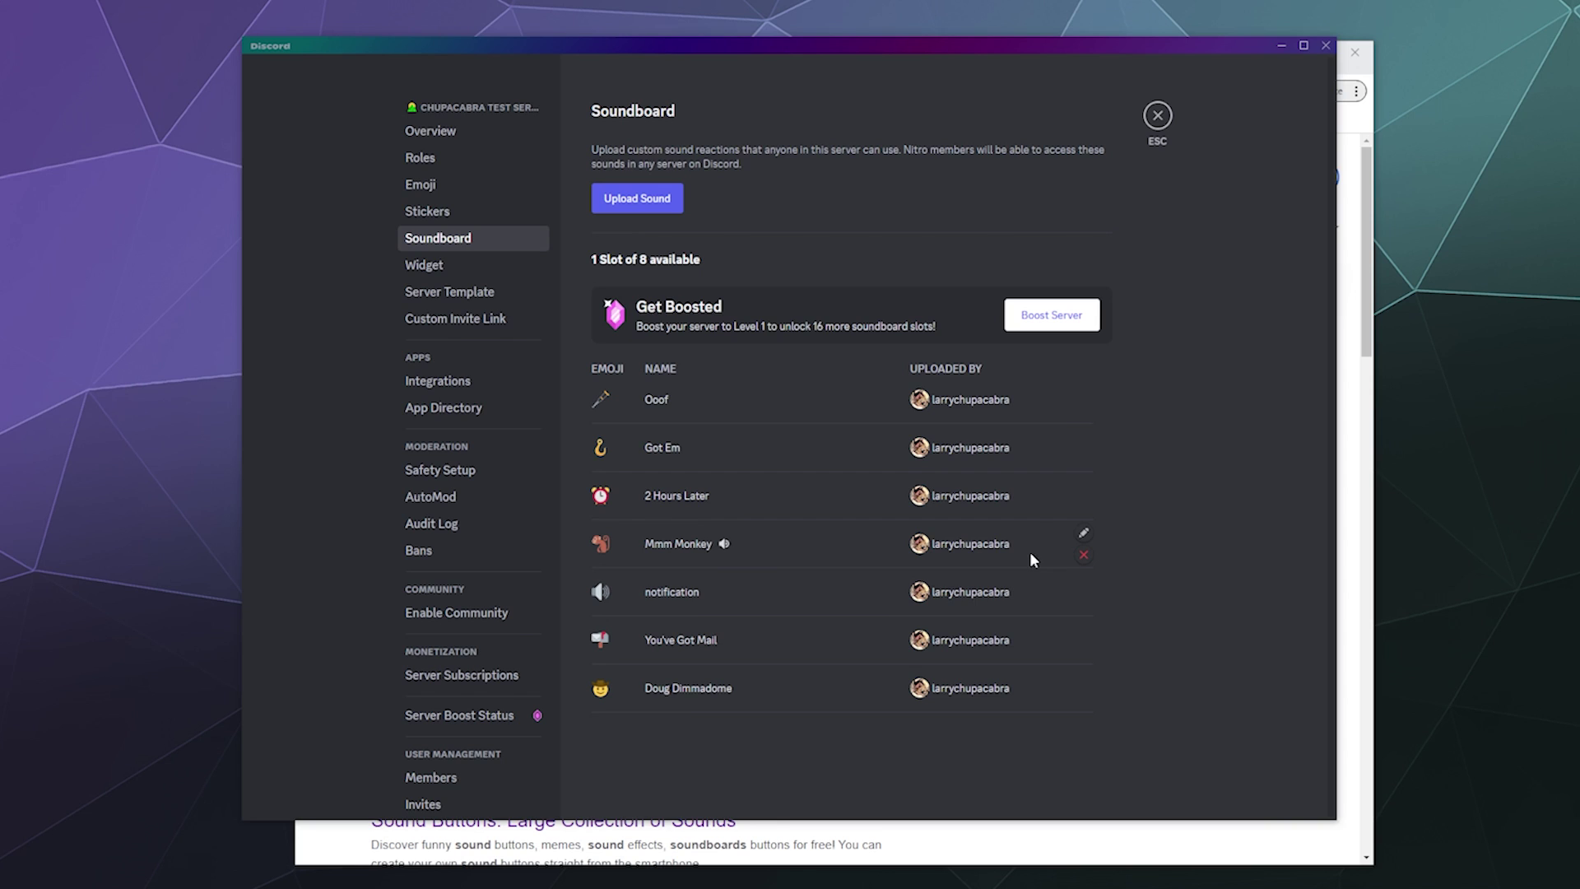
{"action": "left_click", "coordinate": [1084, 556]}
{"action": "left_click", "coordinate": [911, 479]}
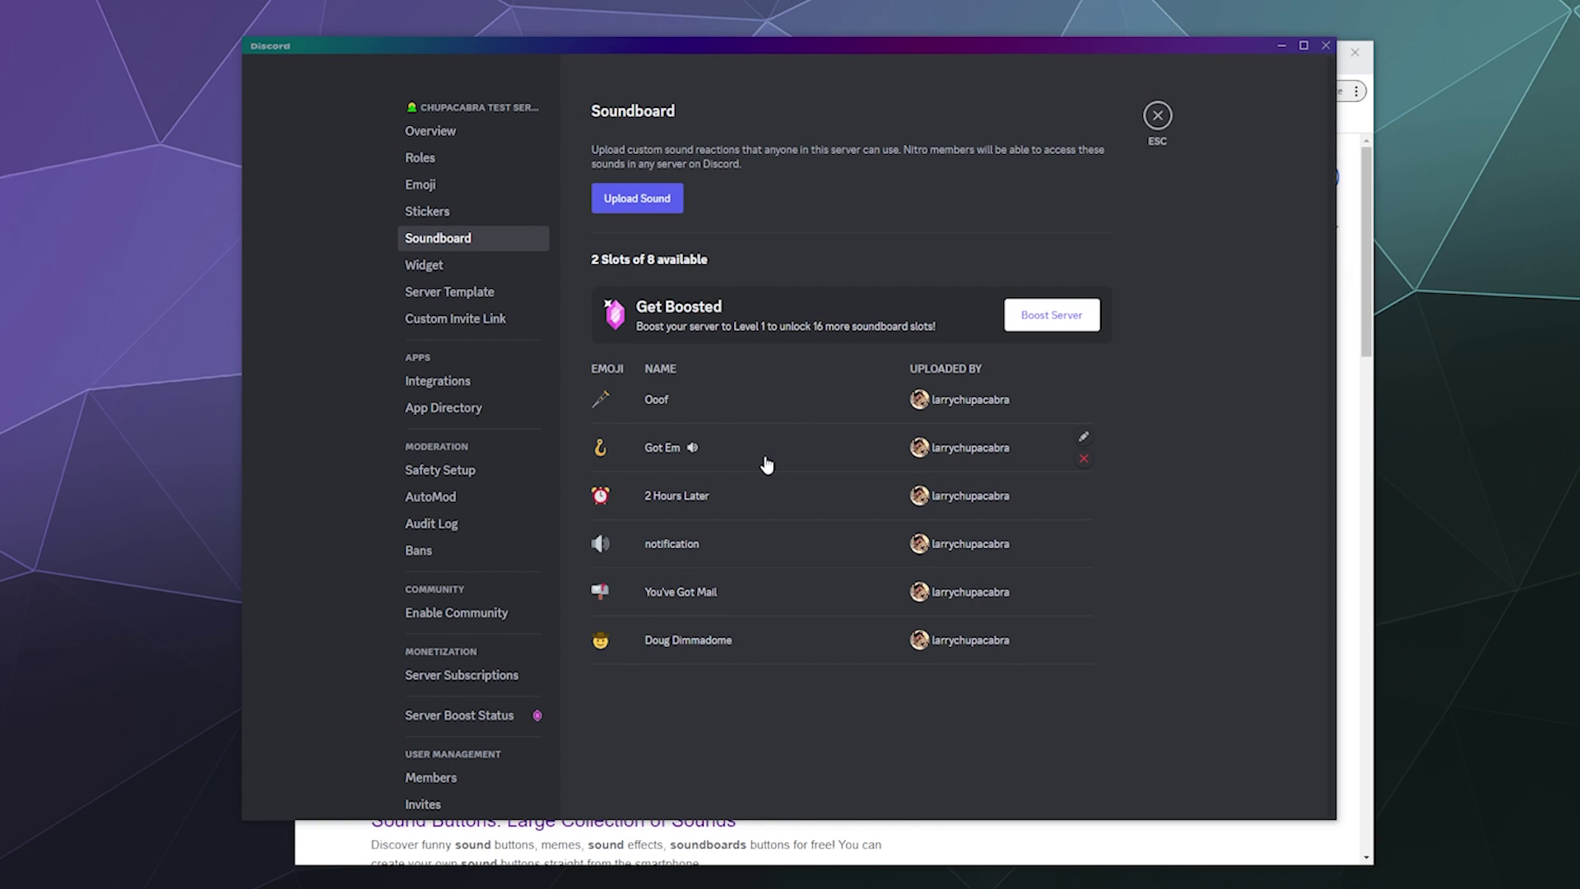
{"action": "left_click", "coordinate": [1083, 459]}
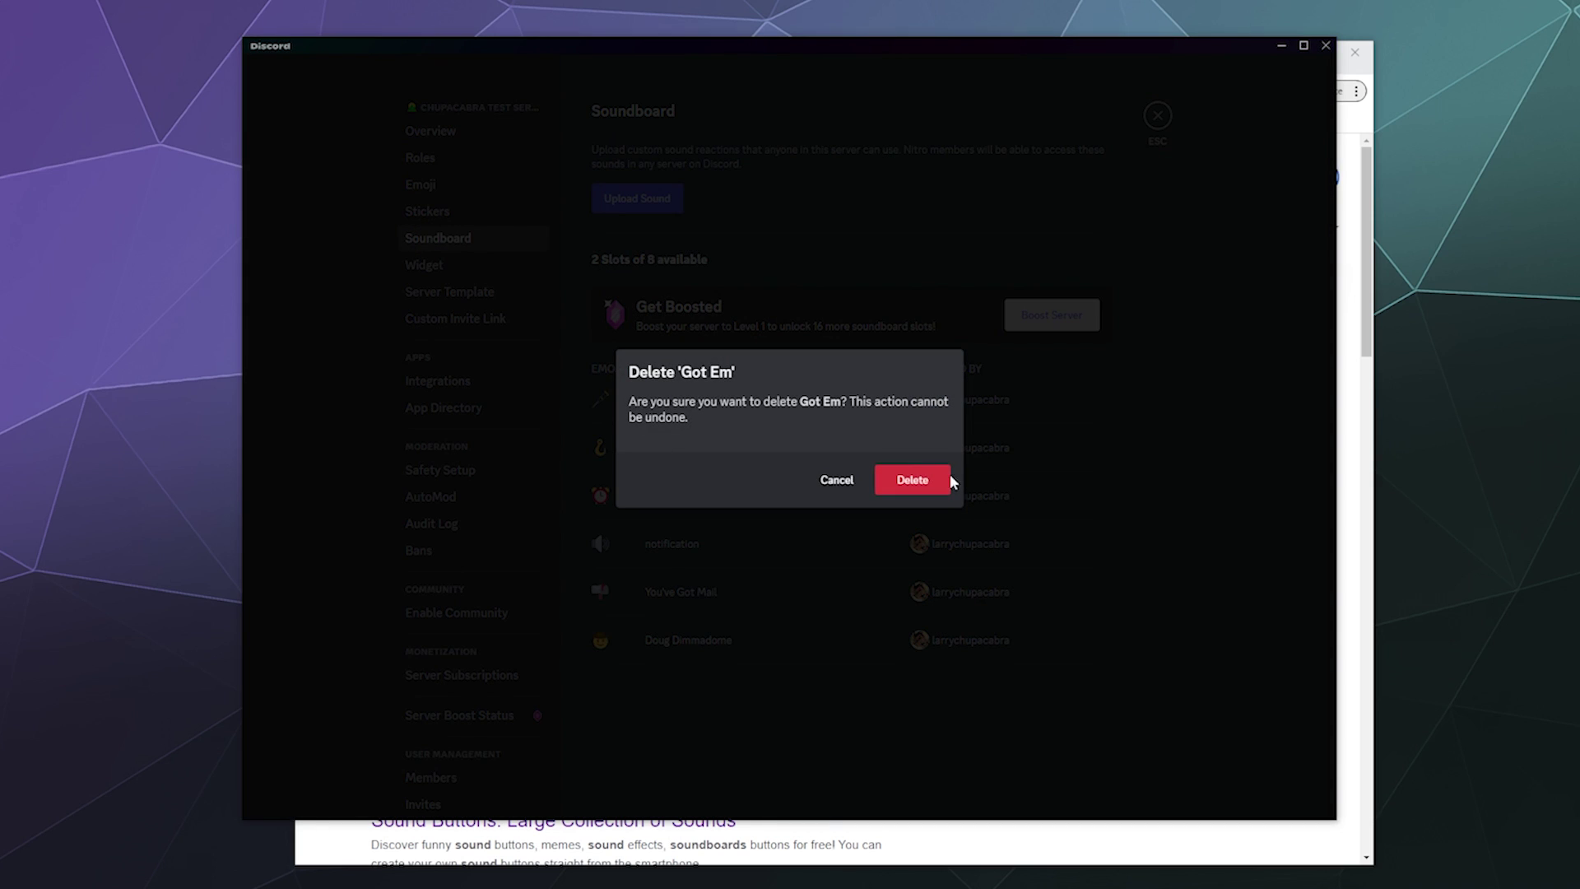
{"action": "key", "text": "Return"}
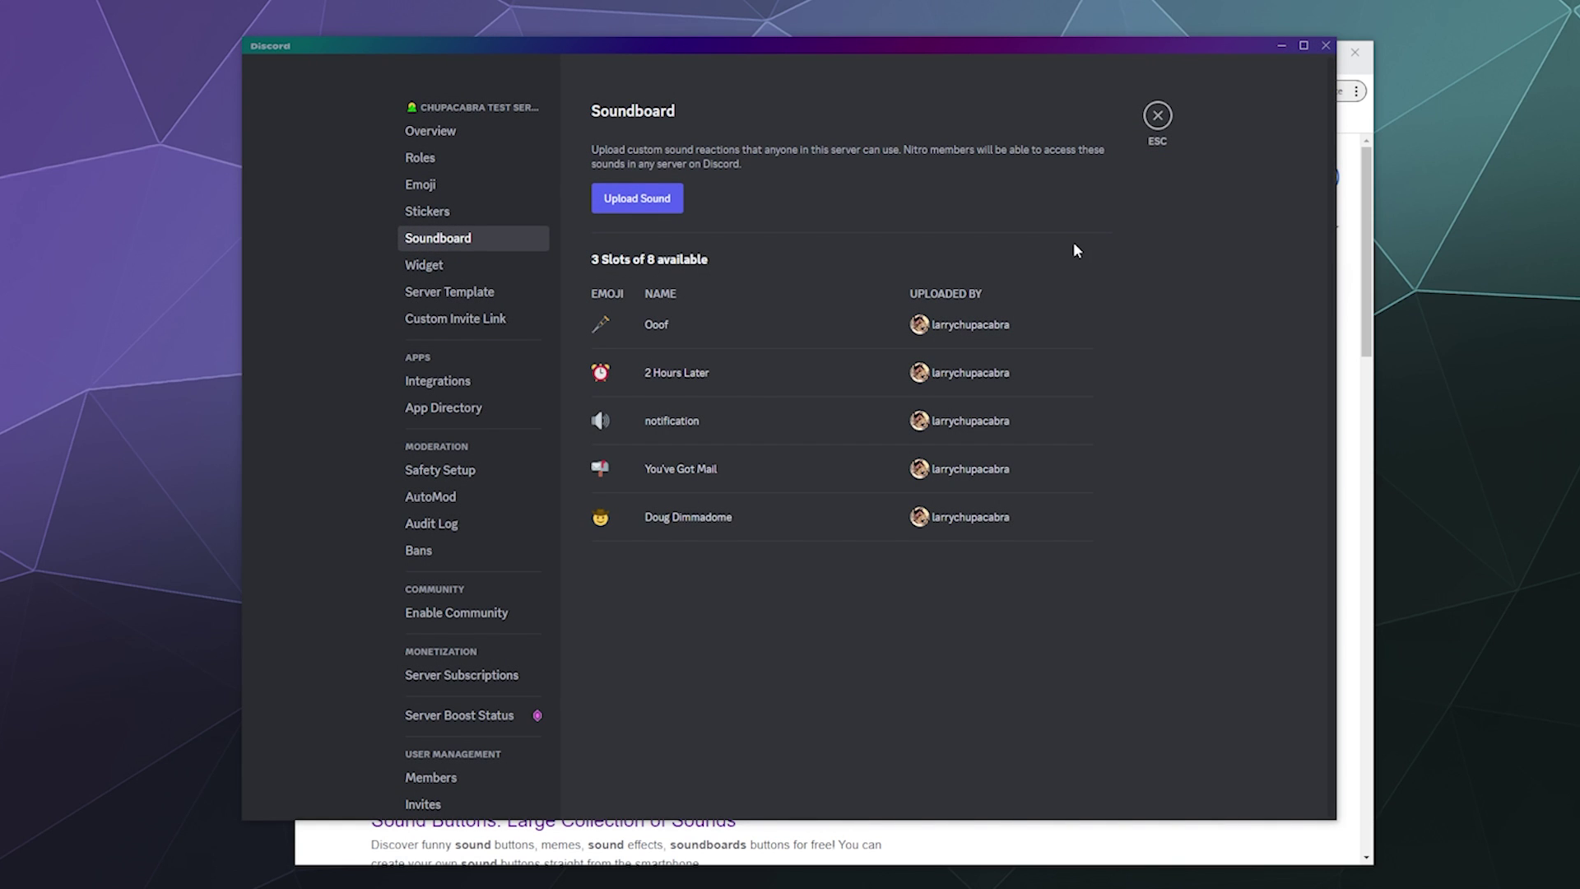
Leave the server settings, switch to Chrome and open the Myinstants Sound Effects Soundboard result in a new tab.
{"action": "left_click", "coordinate": [1156, 115]}
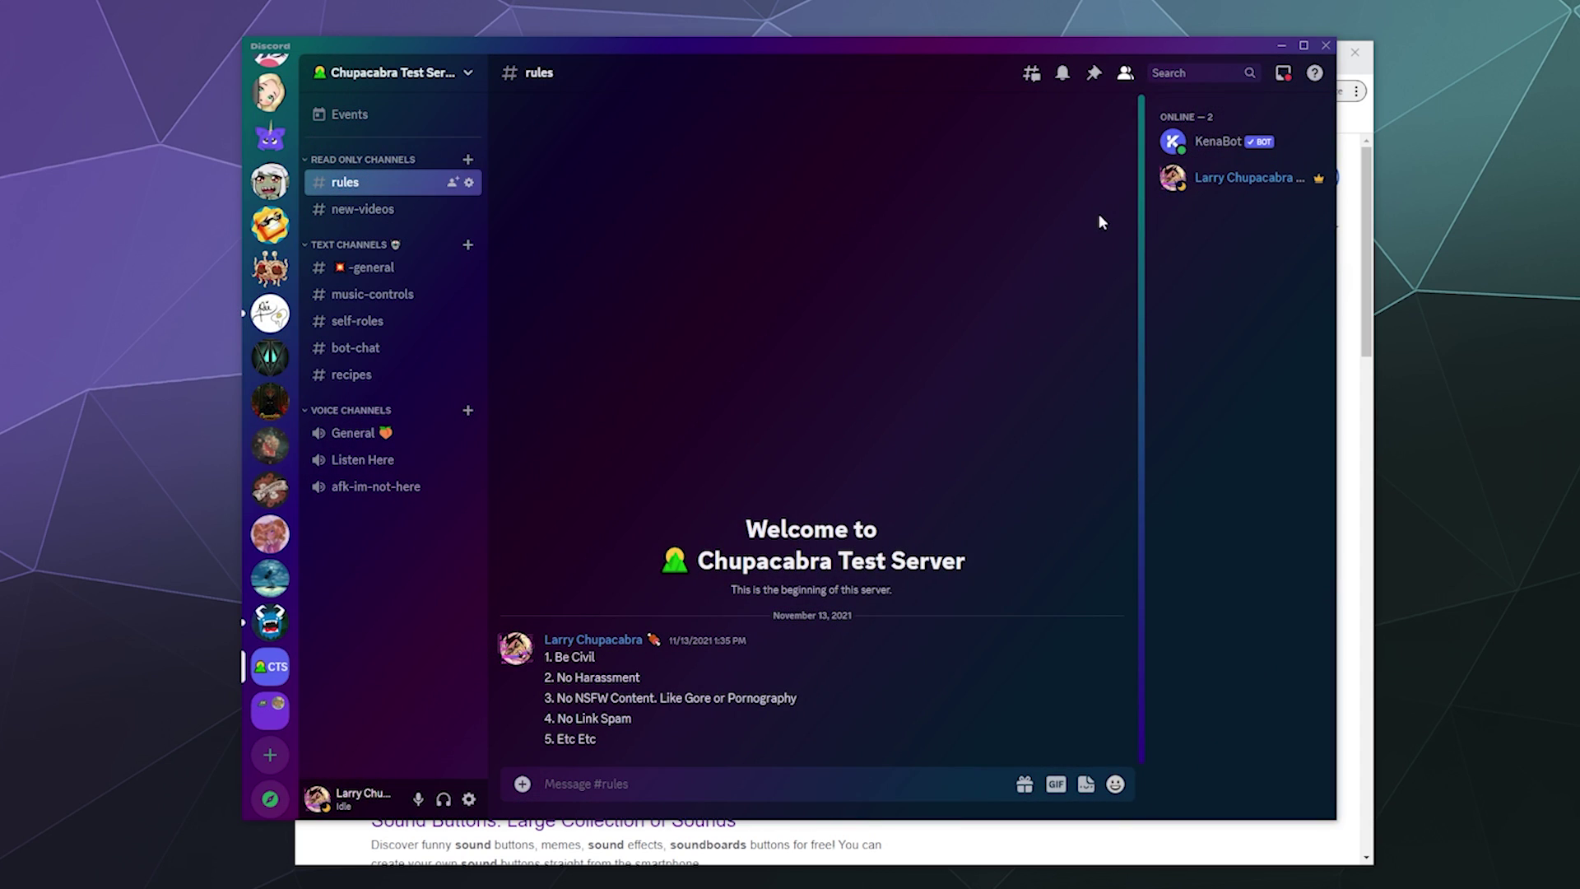
{"action": "left_click", "coordinate": [1162, 837]}
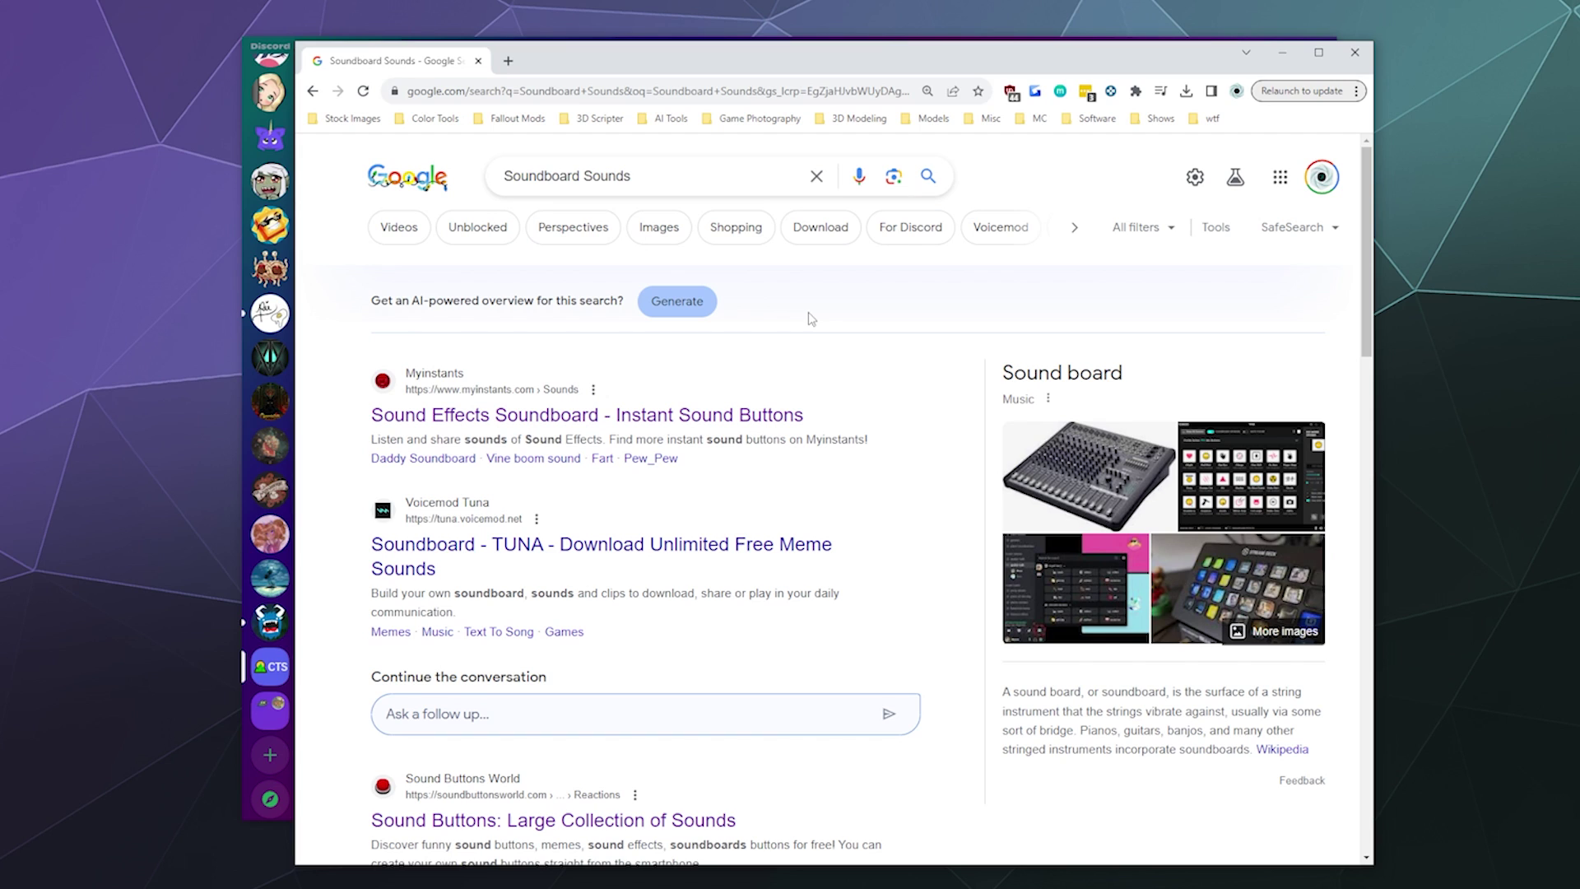
{"action": "middle_click", "coordinate": [506, 424]}
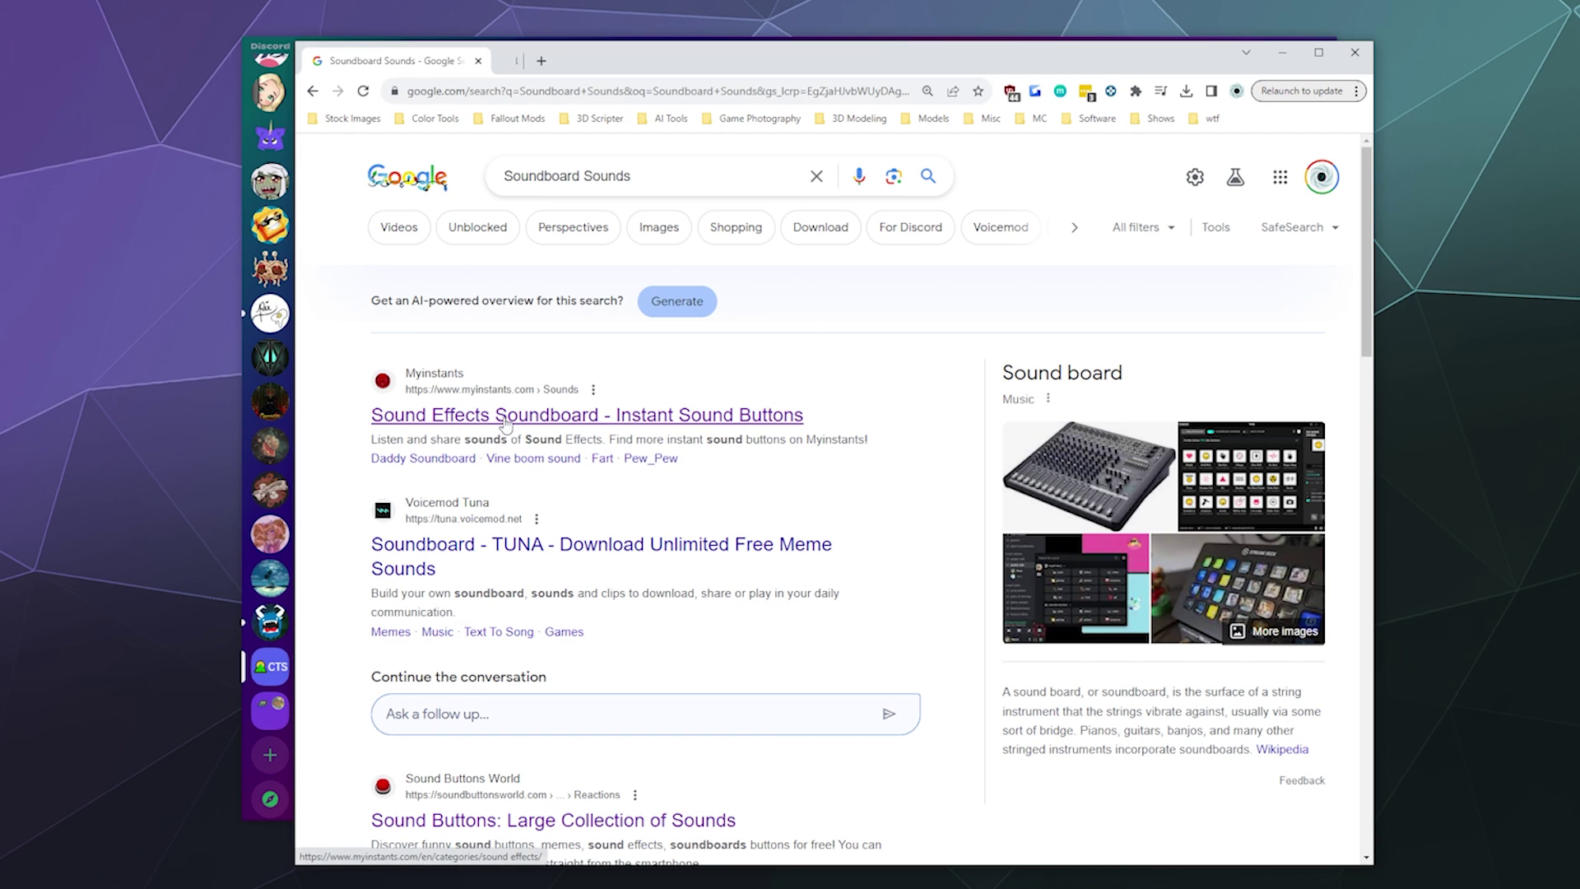
{"action": "key", "text": "ctrl+Tab"}
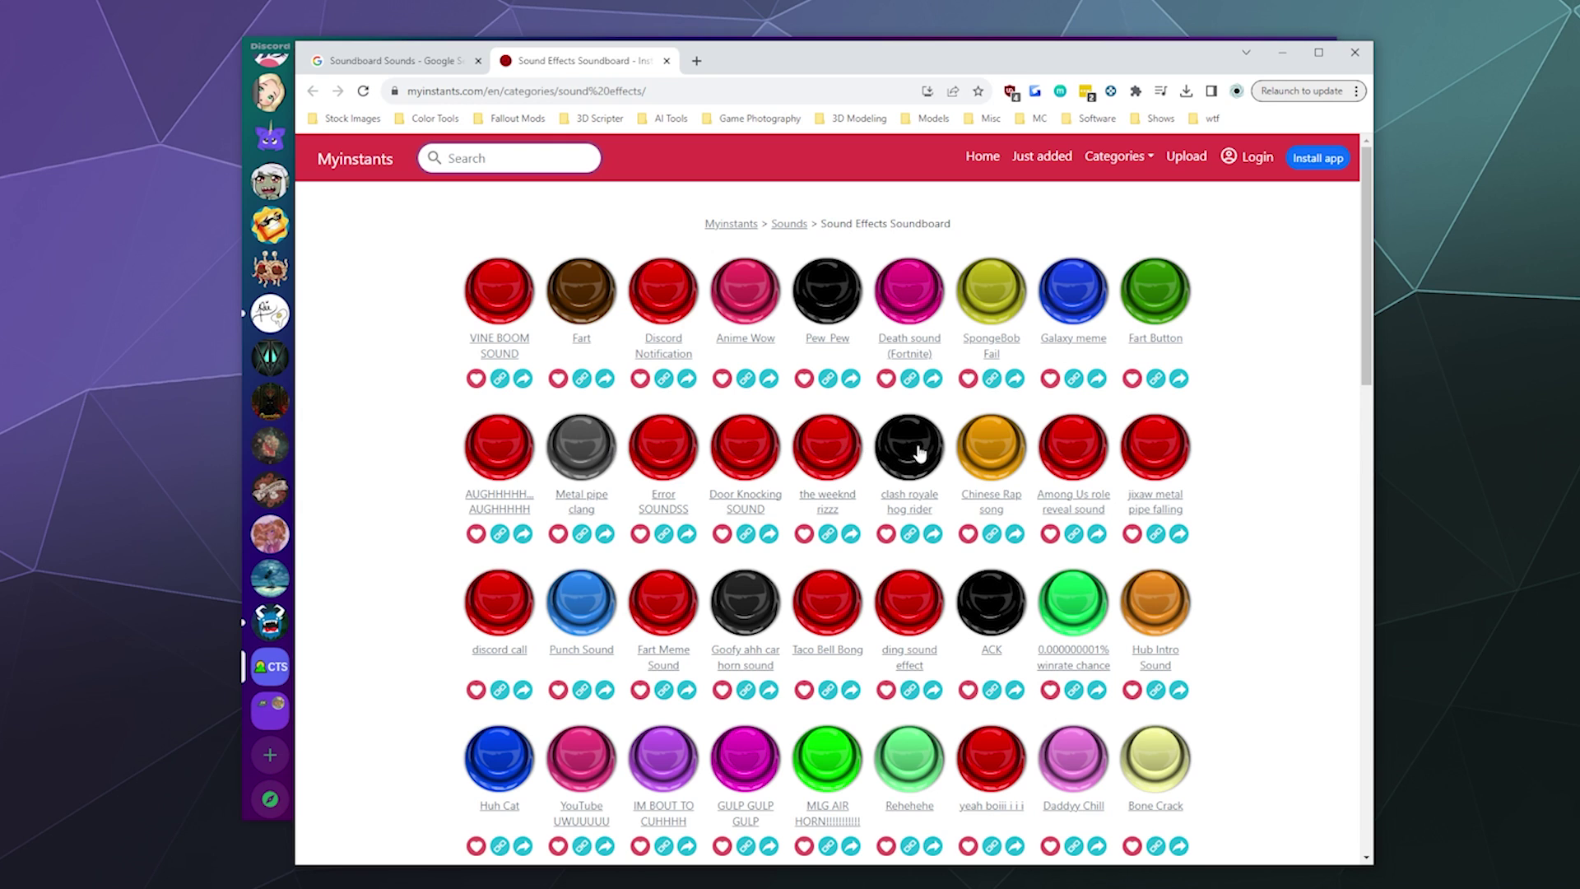
{"action": "scroll", "coordinate": [1028, 481], "scroll_direction": "down", "scroll_amount": 5}
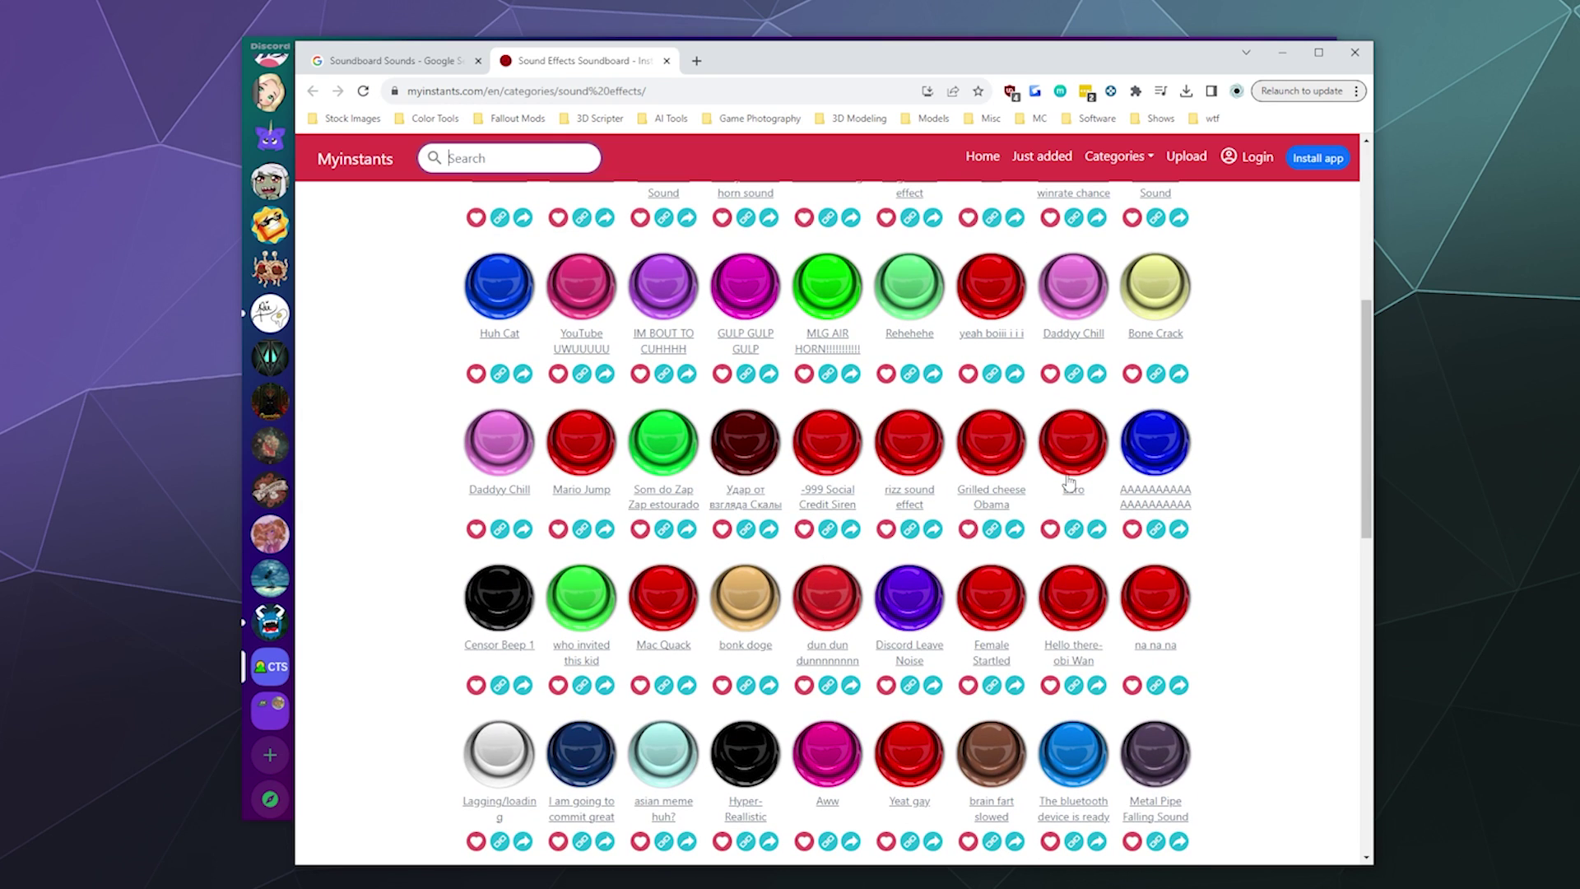
{"action": "scroll", "coordinate": [1069, 482], "scroll_direction": "down", "scroll_amount": 6}
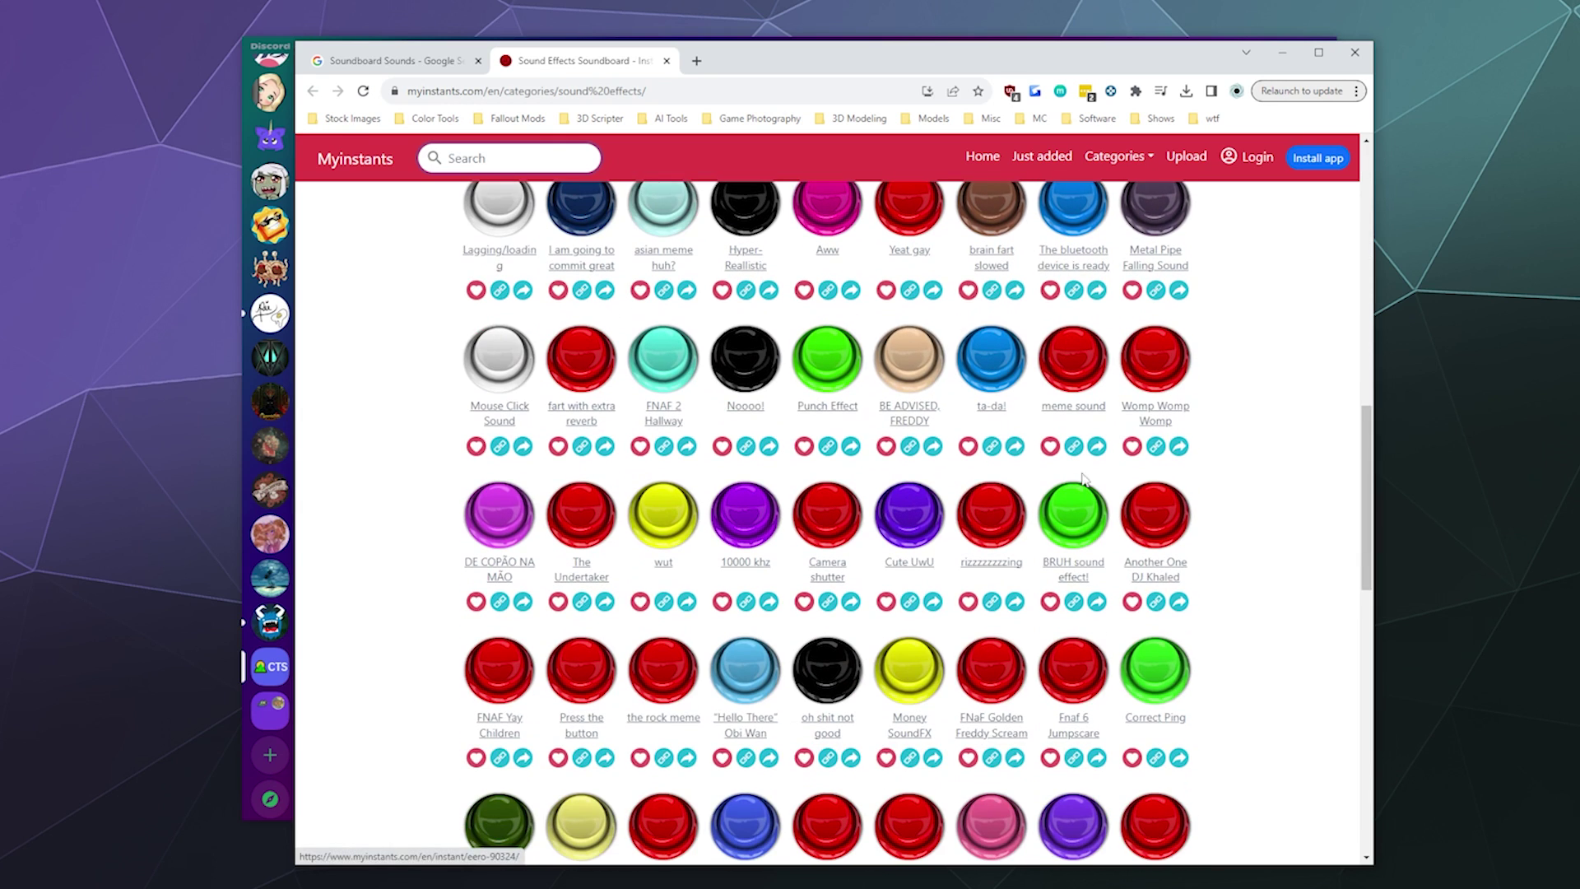
{"action": "left_click", "coordinate": [395, 61]}
{"action": "left_click", "coordinate": [562, 66]}
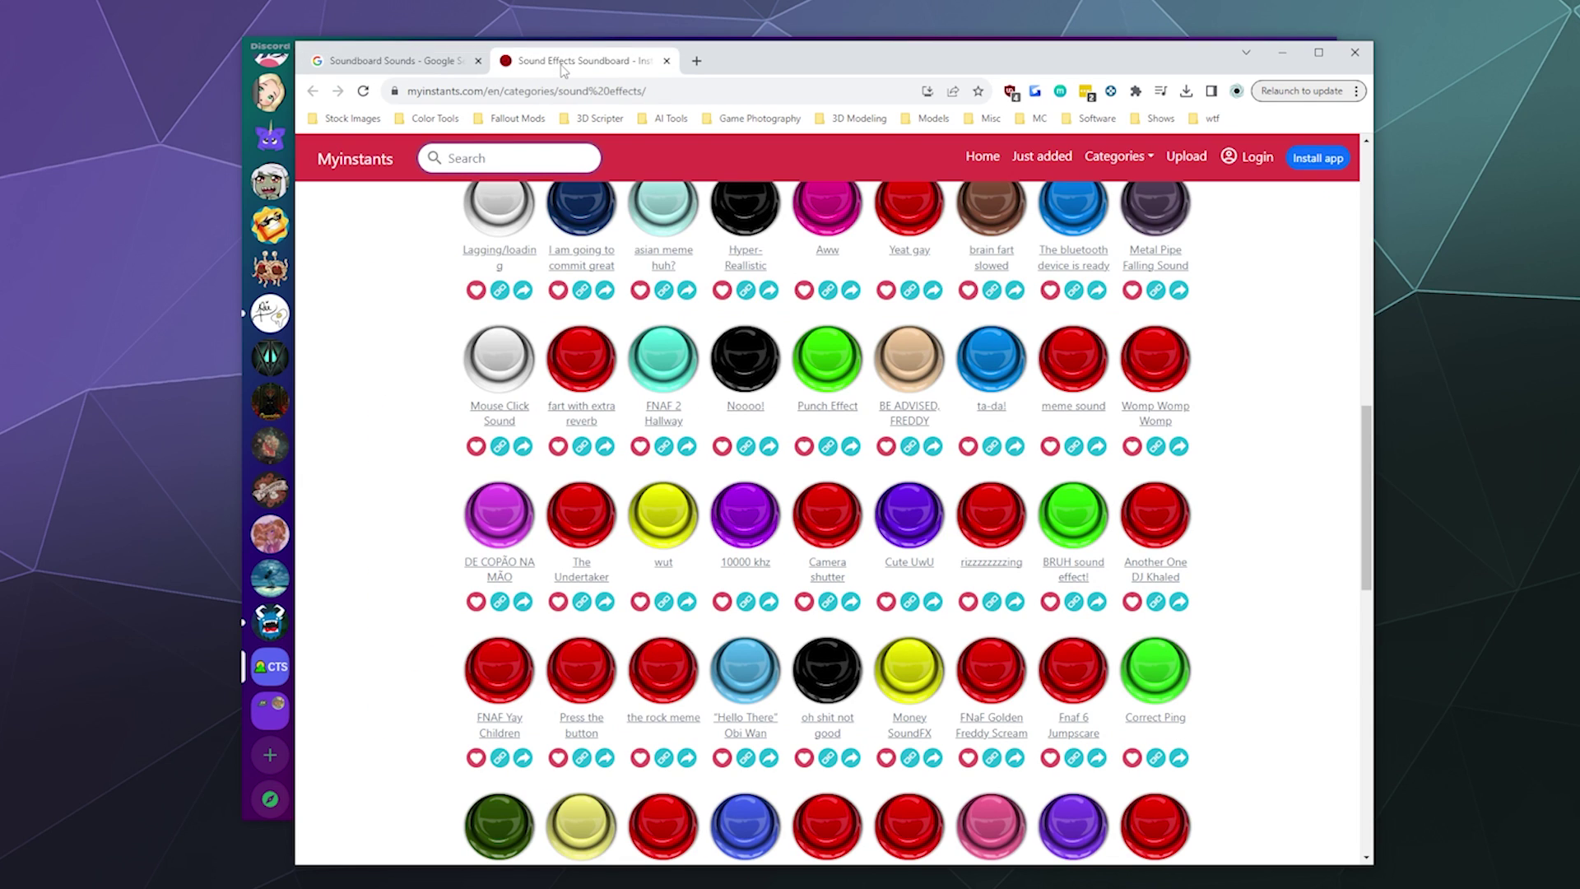
Open YouTube in a new tab and search for "discord disconnect sound".
{"action": "left_click", "coordinate": [706, 66]}
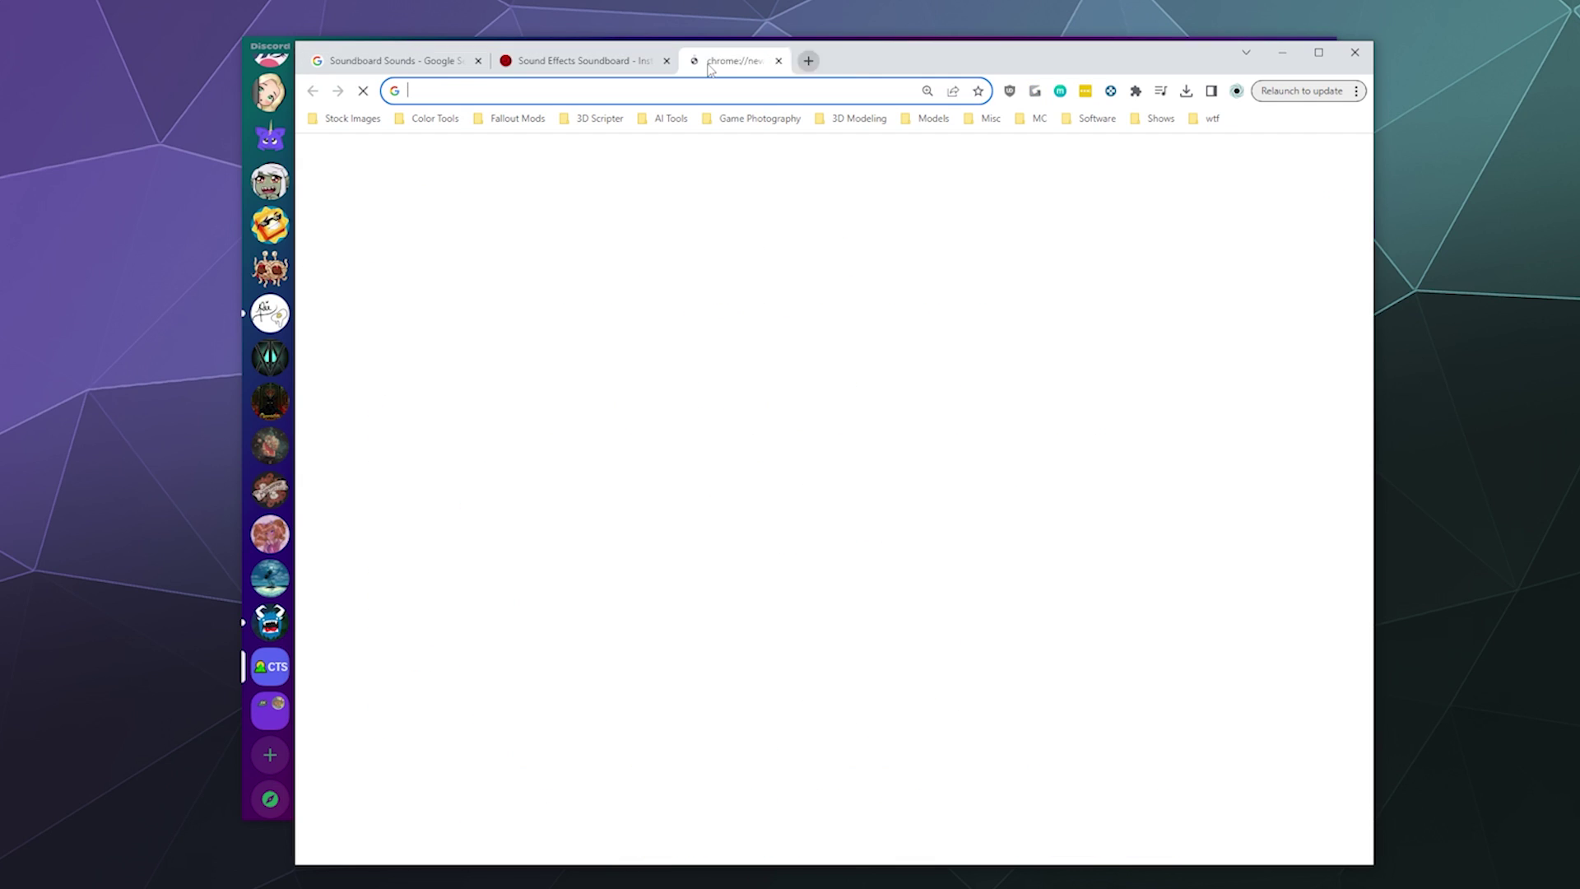
{"action": "type", "text": "yo"}
{"action": "key", "text": "Return"}
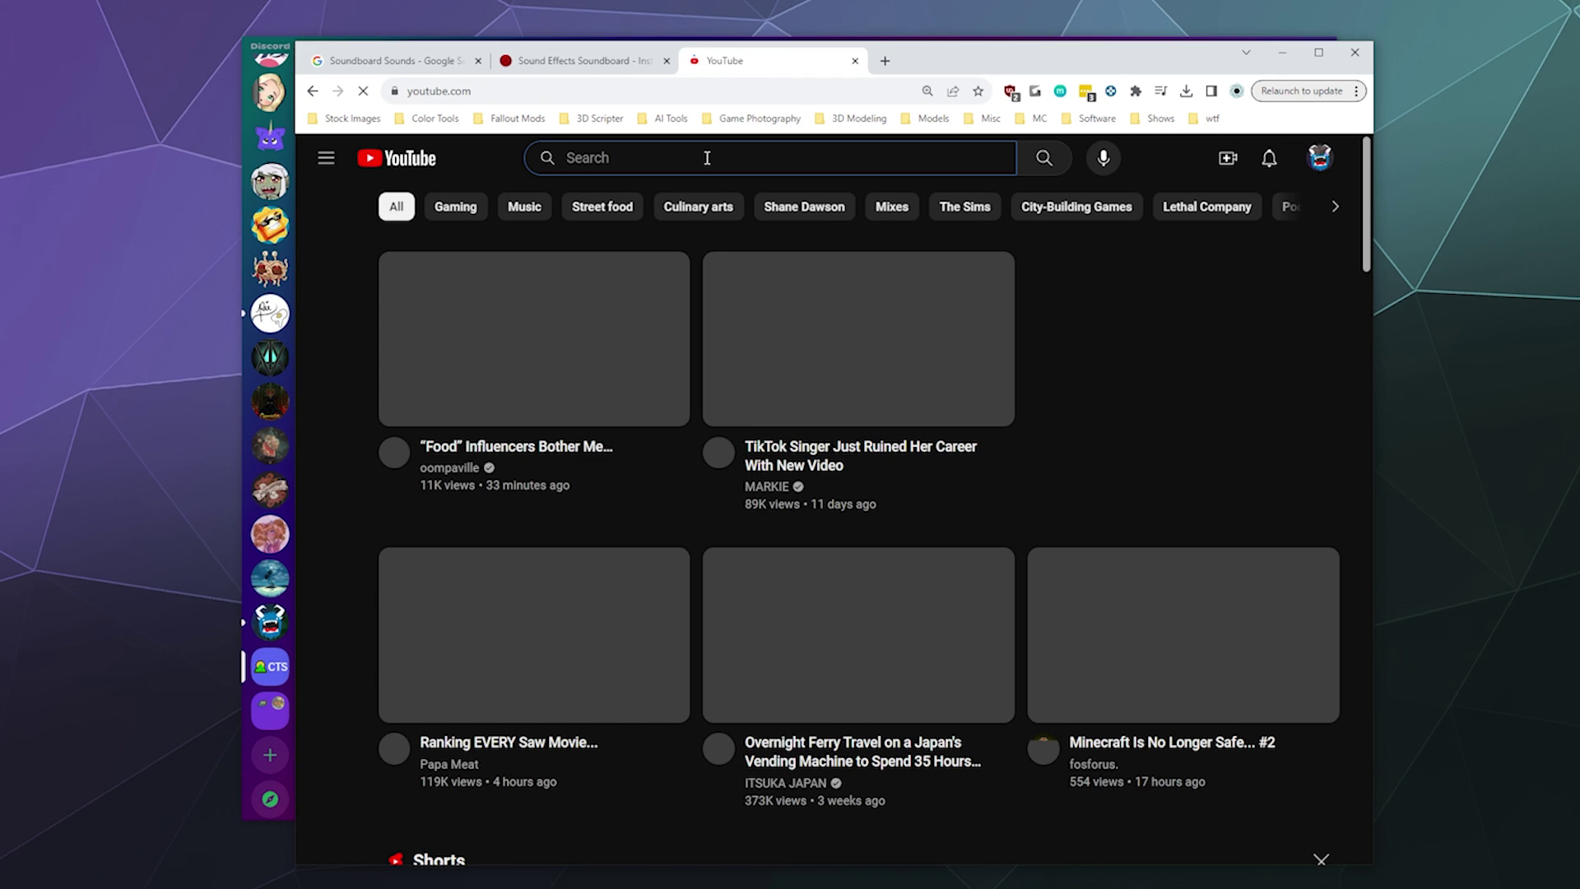
{"action": "left_click", "coordinate": [707, 157]}
{"action": "type", "text": "Discord Disconn"}
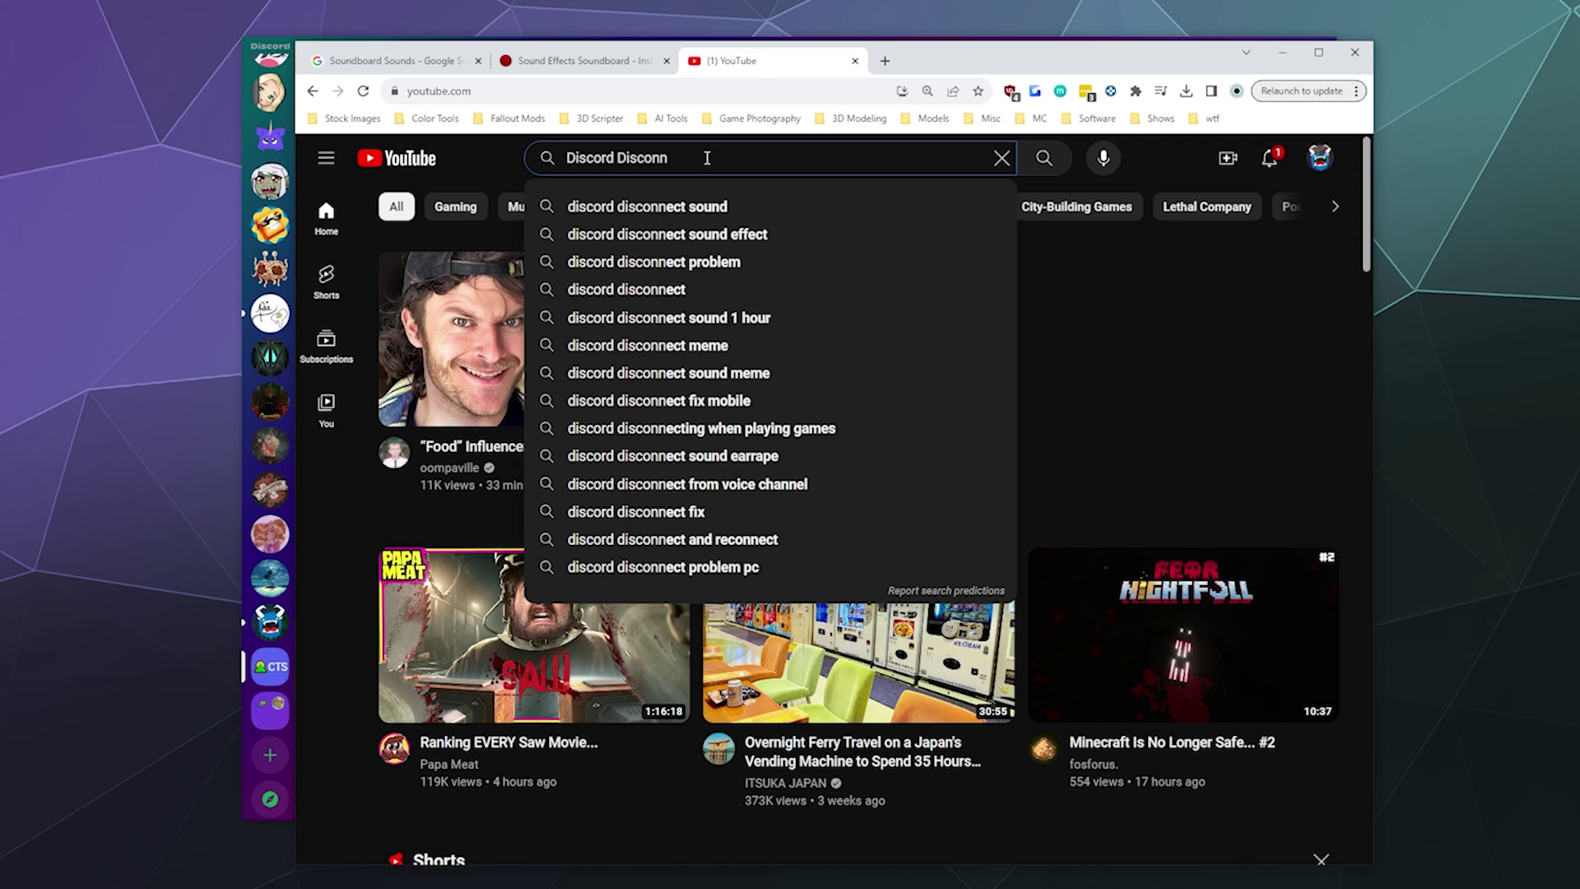
{"action": "key", "text": "Down"}
{"action": "key", "text": "Return"}
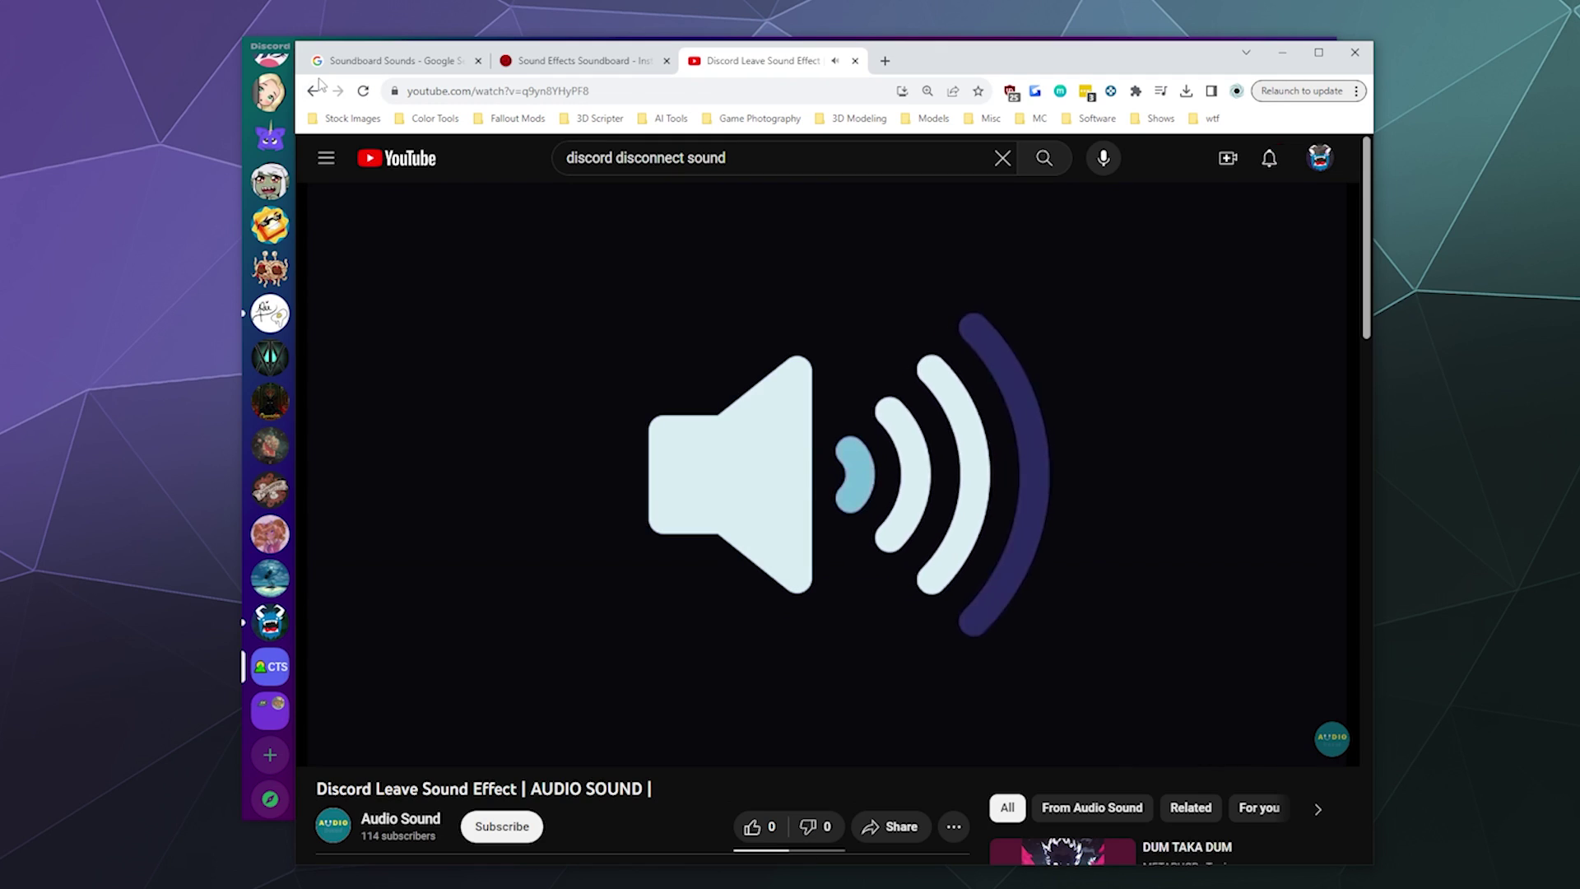
Pause the Discord Leave Sound Effect video, look through its full description and close the video's tab.
{"action": "left_click", "coordinate": [645, 518]}
{"action": "scroll", "coordinate": [627, 555], "scroll_direction": "down", "scroll_amount": 3}
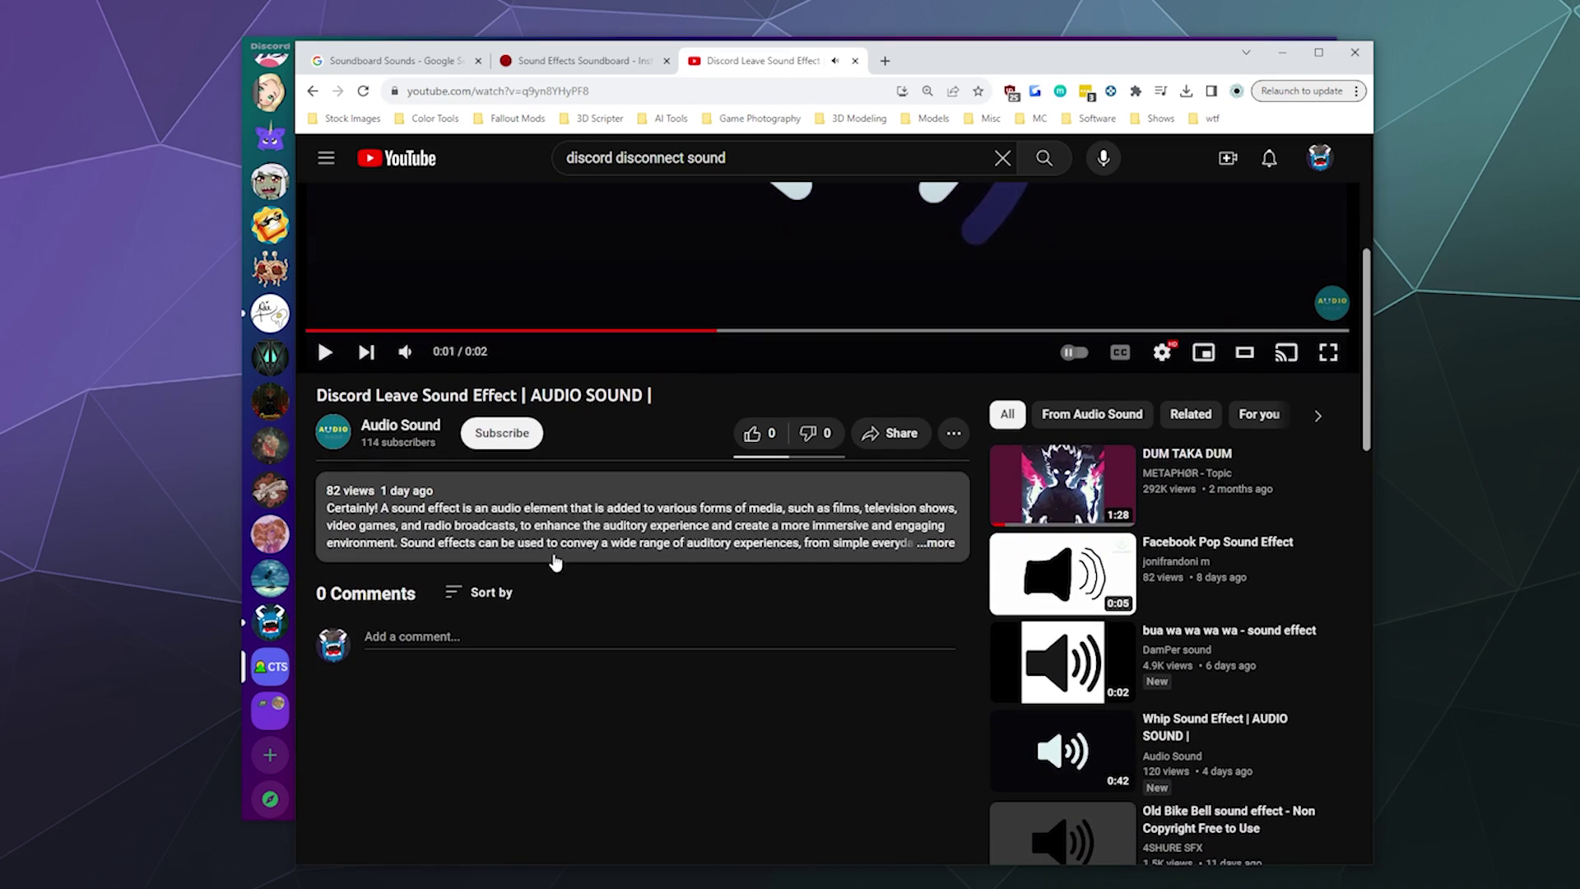
{"action": "left_click", "coordinate": [554, 461]}
{"action": "scroll", "coordinate": [418, 469], "scroll_direction": "down", "scroll_amount": 4}
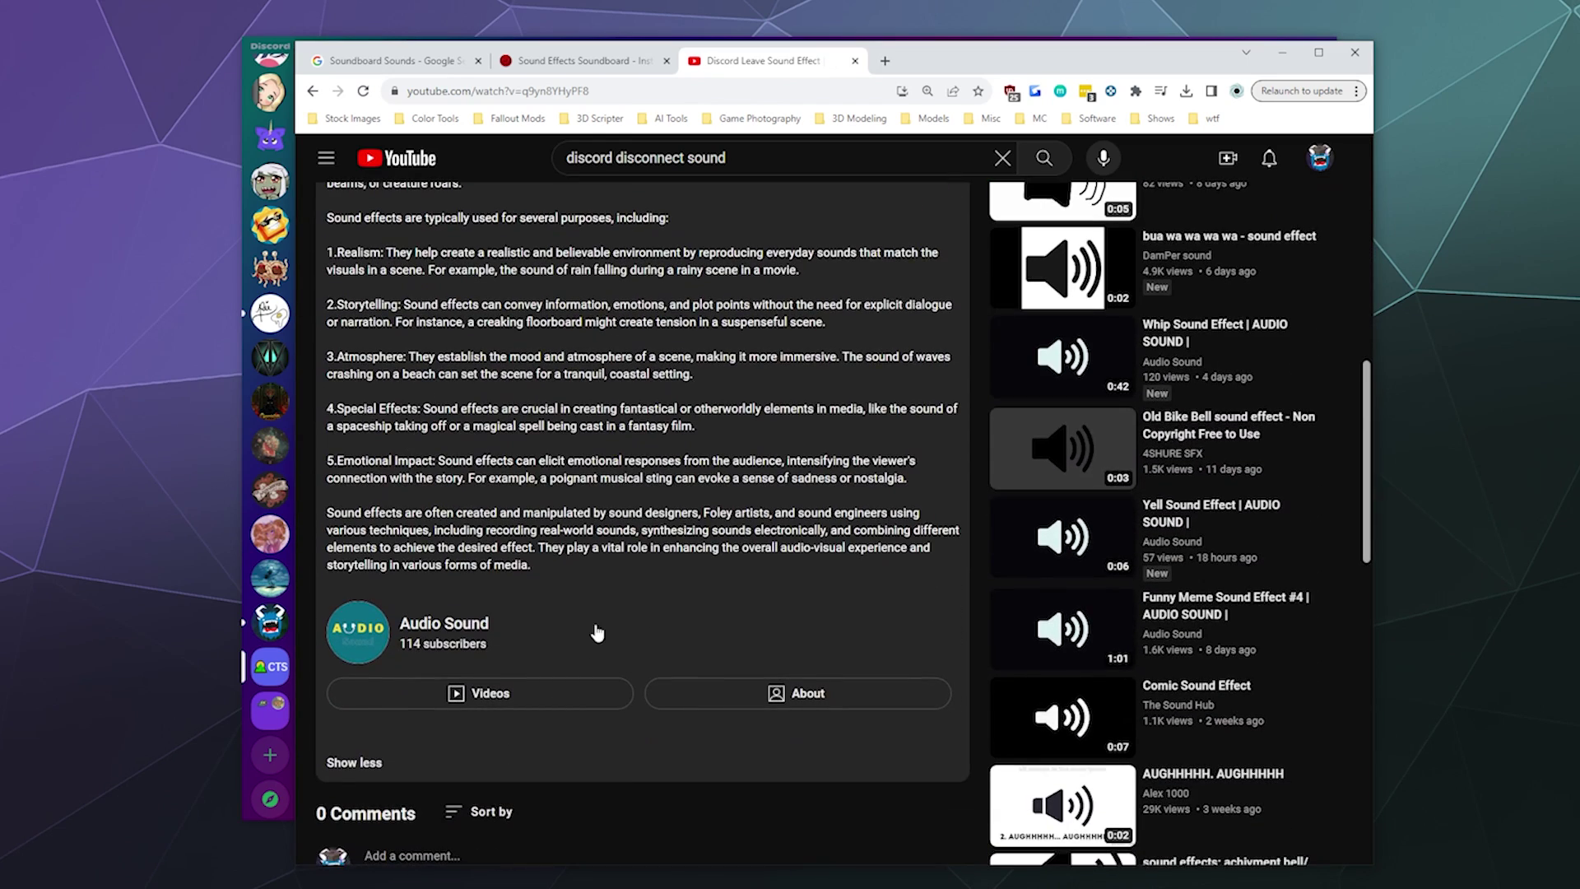
{"action": "scroll", "coordinate": [695, 632], "scroll_direction": "up", "scroll_amount": 15}
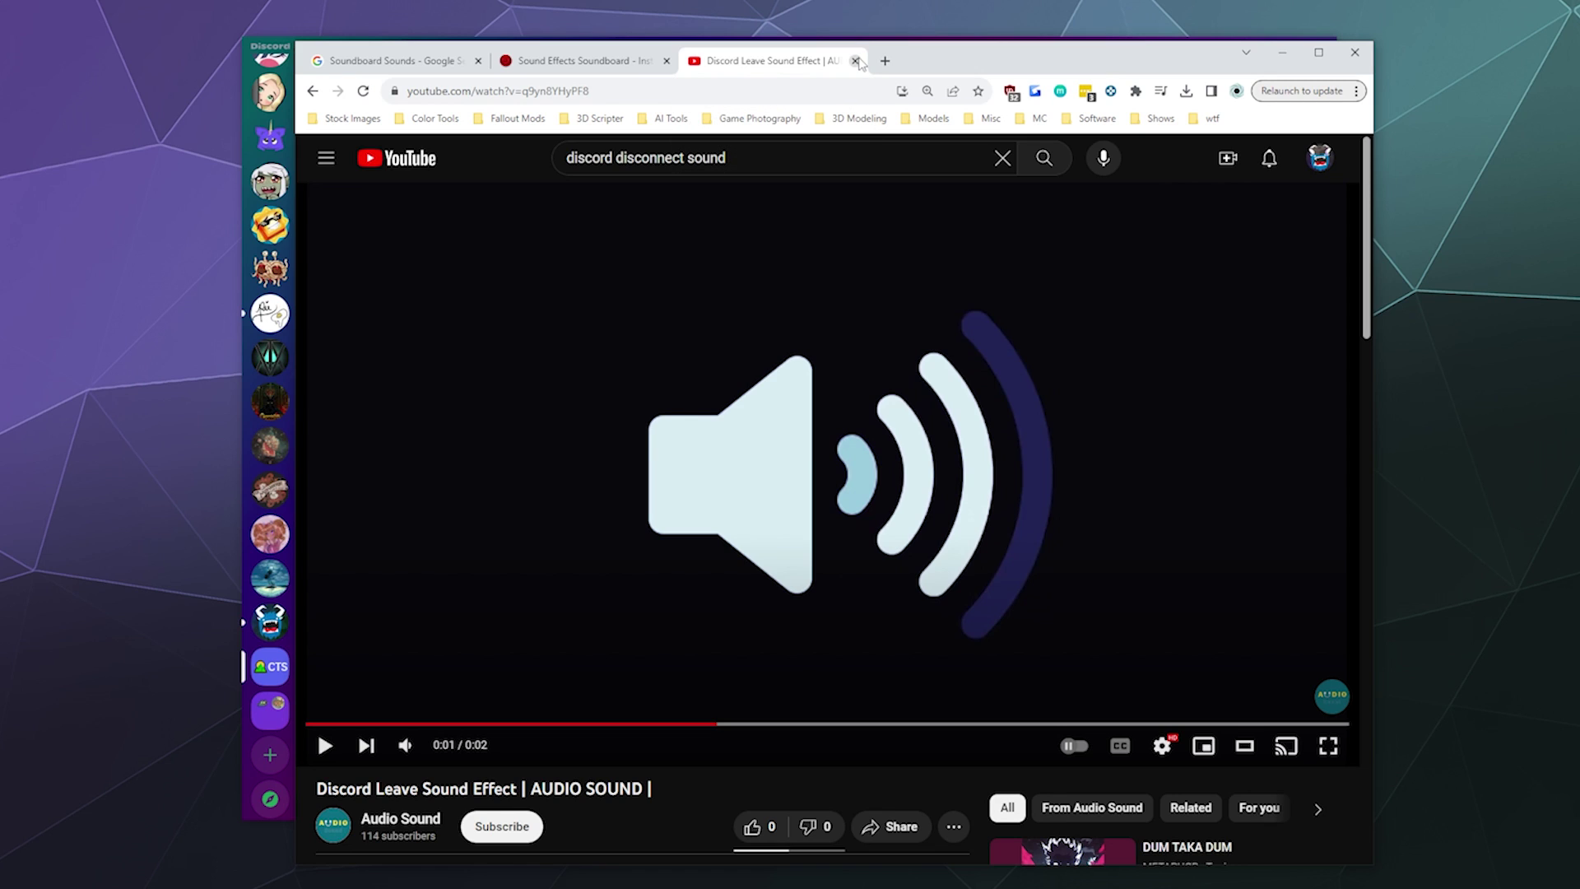
{"action": "left_click", "coordinate": [856, 61]}
Browse the Myinstants Sound Effects Soundboard for usable sounds, previewing "magic fairy" and "daddys home".
{"action": "left_click", "coordinate": [387, 61]}
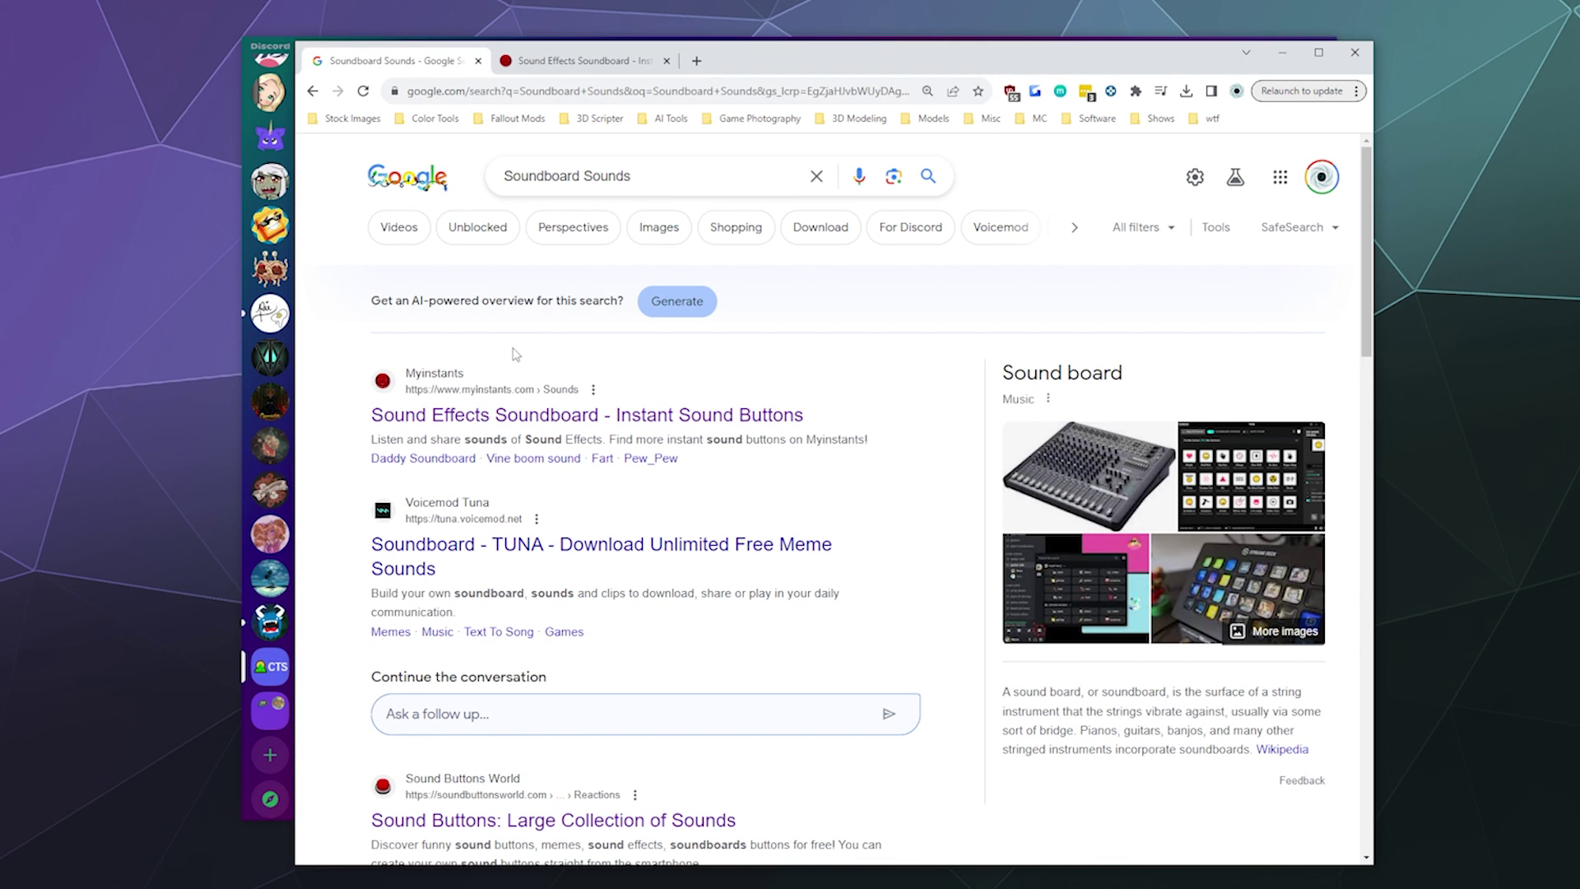
{"action": "left_click", "coordinate": [580, 61]}
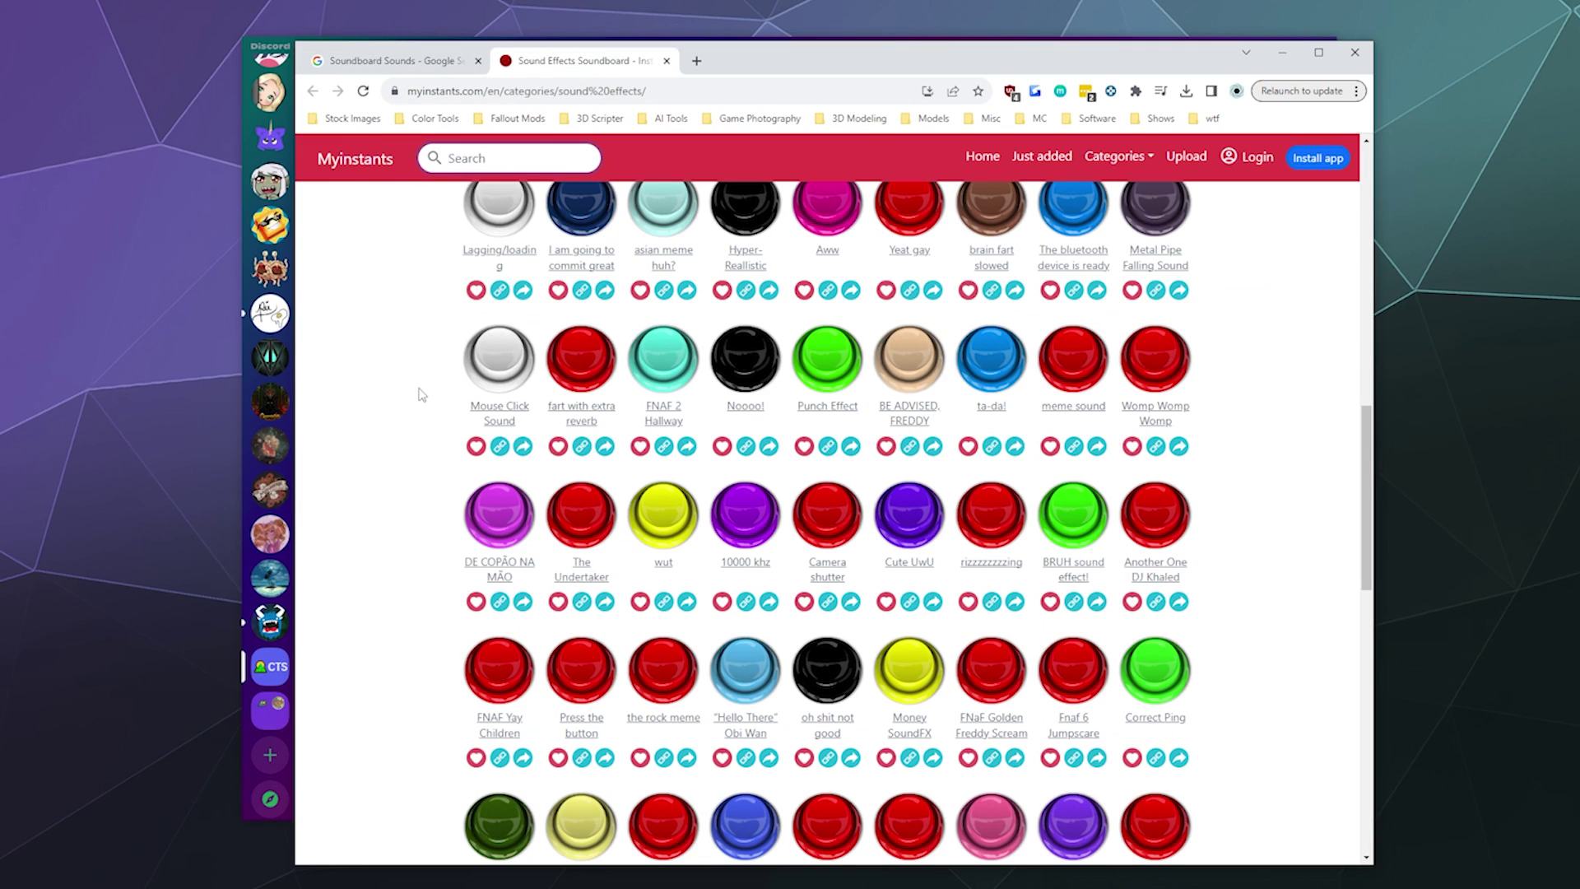
{"action": "scroll", "coordinate": [395, 442], "scroll_direction": "down", "scroll_amount": 6}
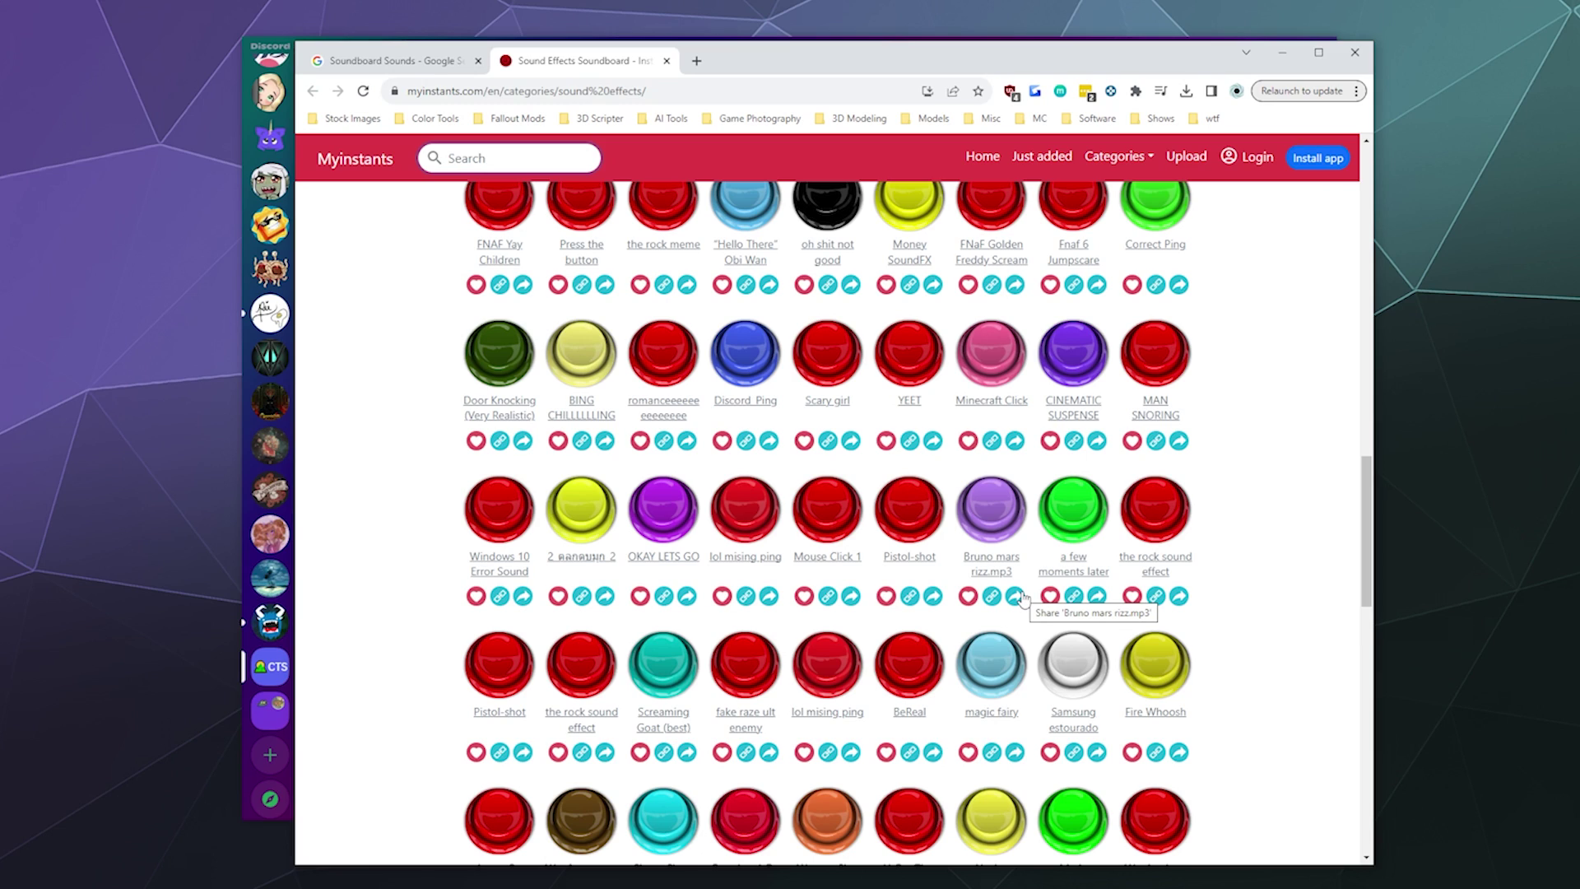
{"action": "left_click", "coordinate": [998, 677]}
{"action": "scroll", "coordinate": [380, 611], "scroll_direction": "down", "scroll_amount": 5}
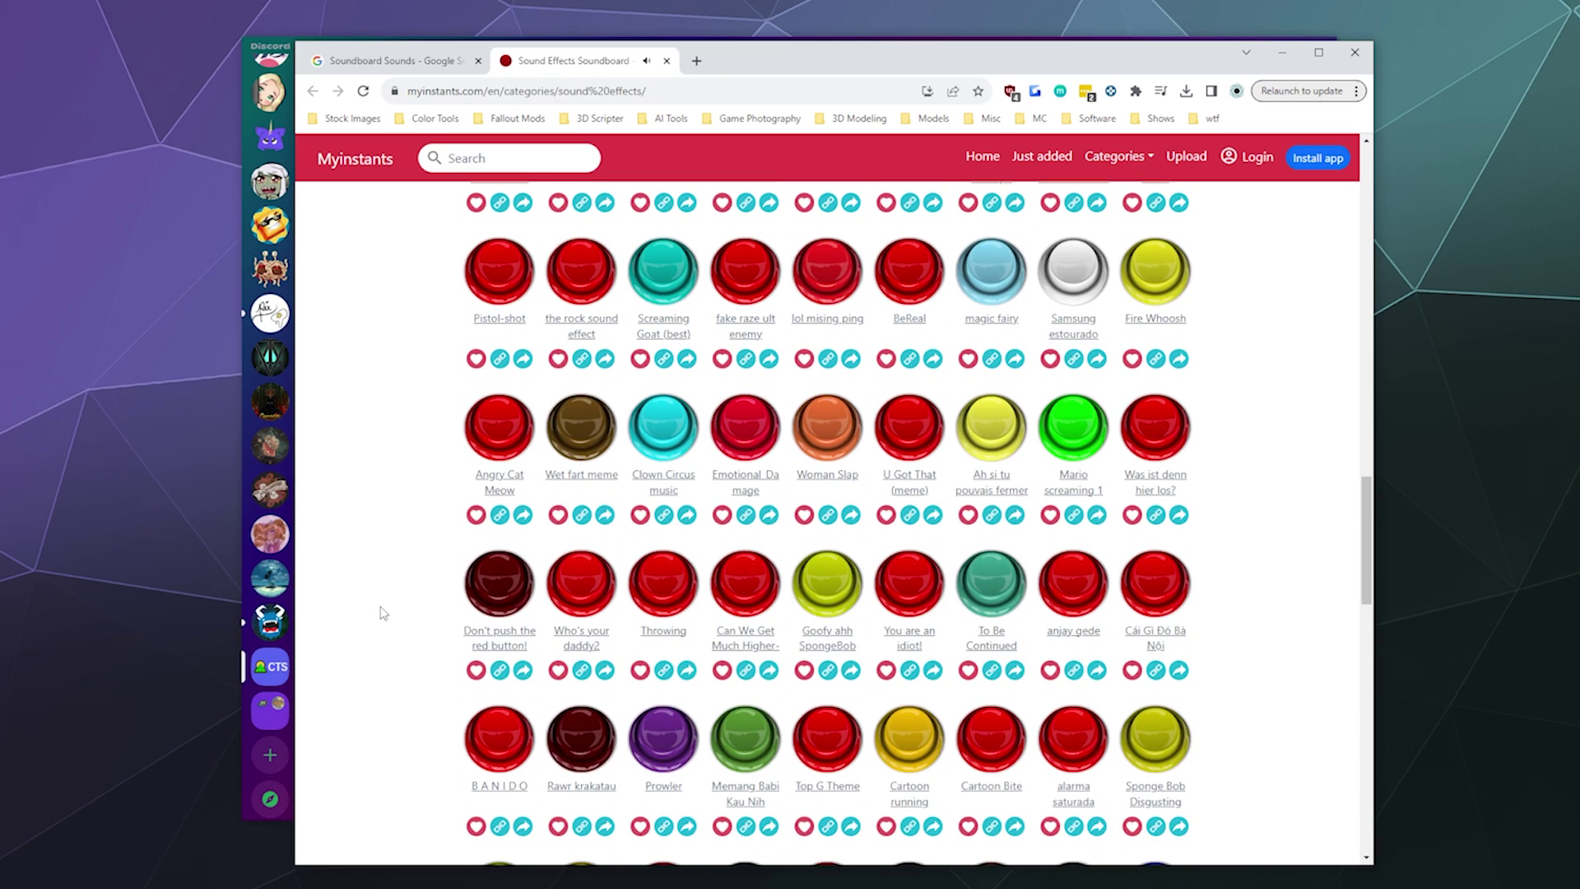
{"action": "scroll", "coordinate": [378, 613], "scroll_direction": "down", "scroll_amount": 5}
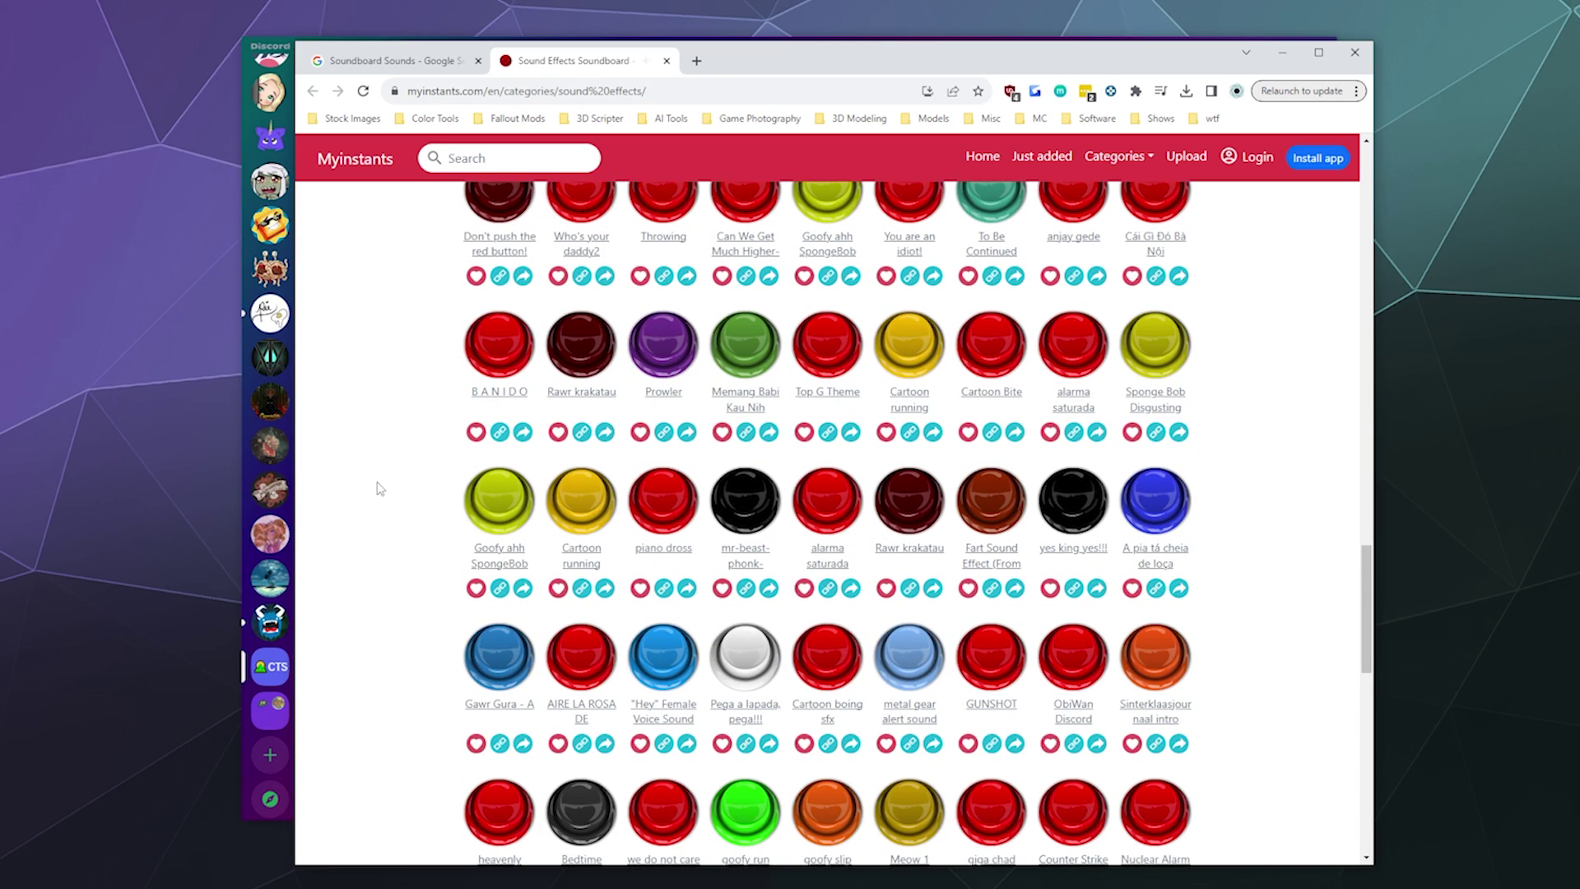
{"action": "scroll", "coordinate": [361, 480], "scroll_direction": "down", "scroll_amount": 7}
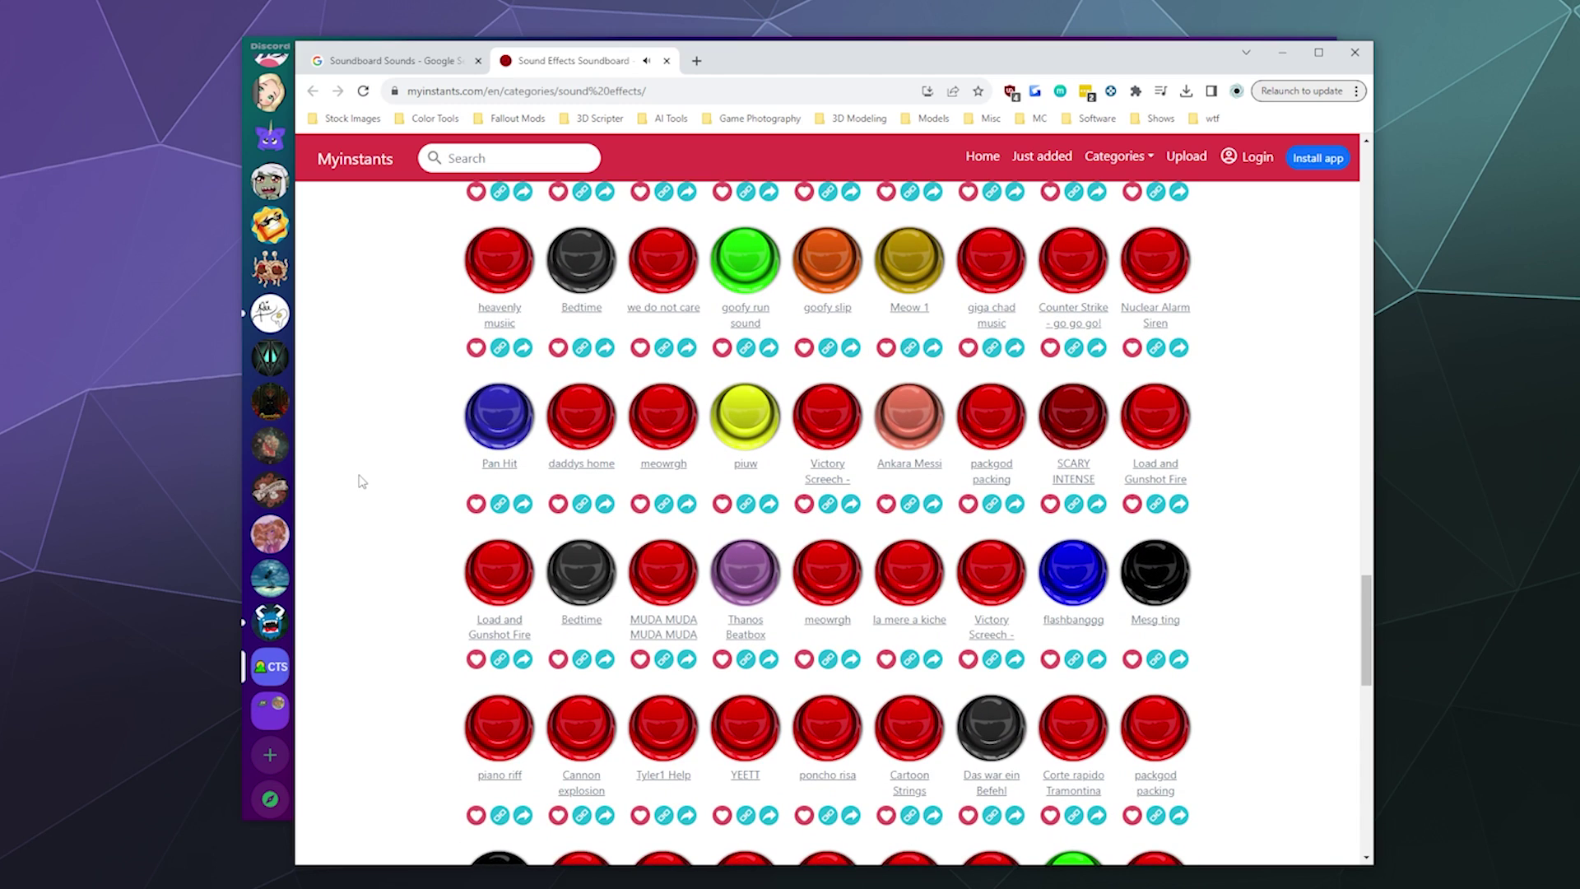
{"action": "left_click", "coordinate": [581, 405]}
{"action": "scroll", "coordinate": [405, 468], "scroll_direction": "down", "scroll_amount": 5}
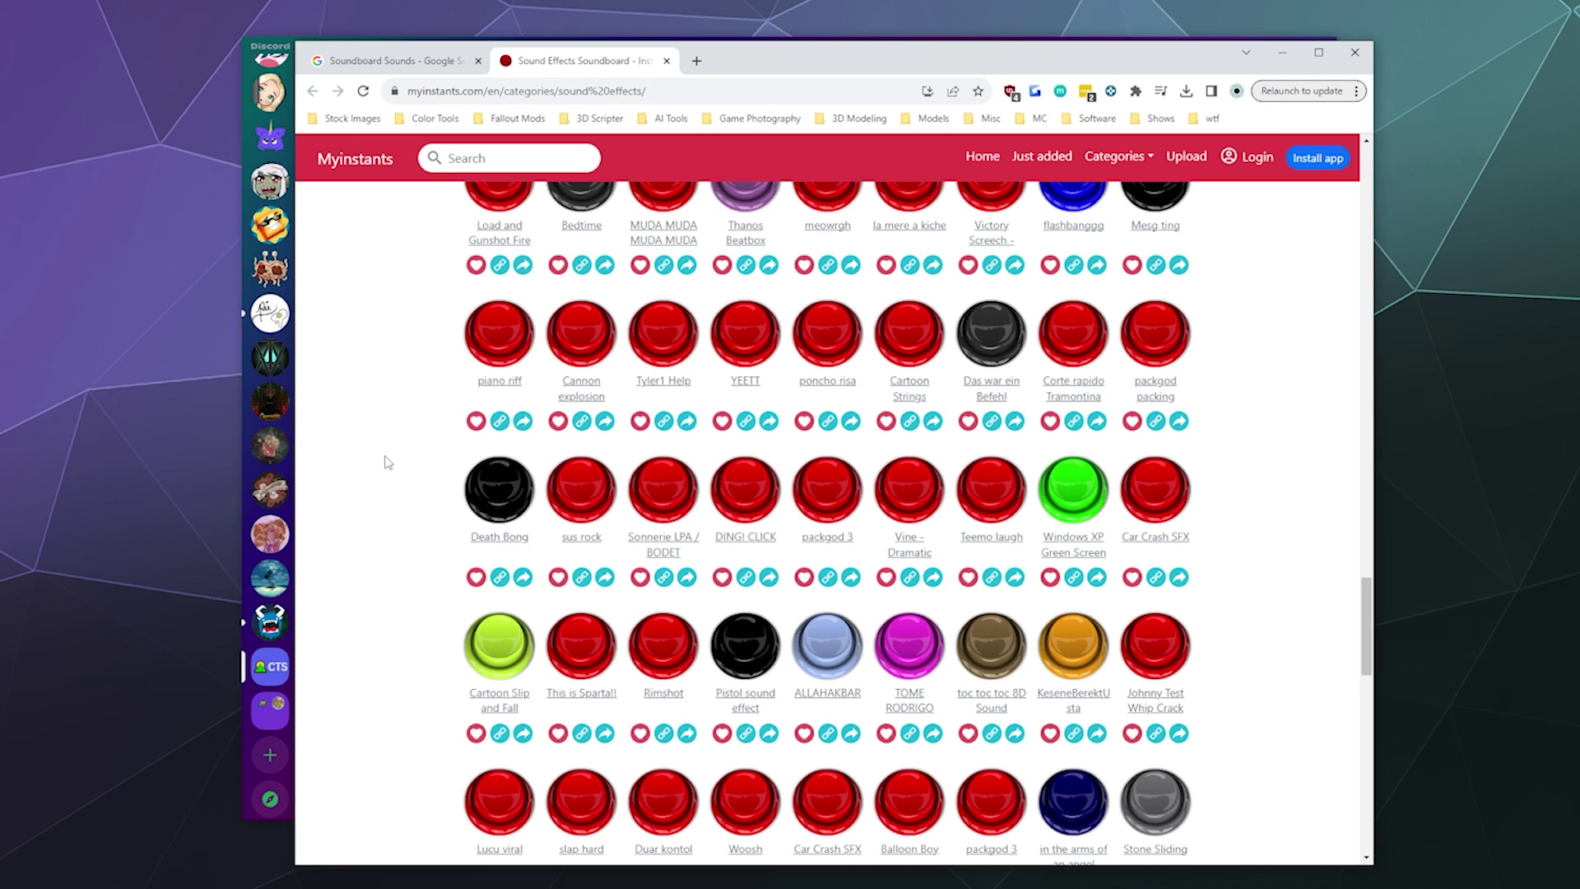
{"action": "scroll", "coordinate": [388, 462], "scroll_direction": "down", "scroll_amount": 4}
{"action": "scroll", "coordinate": [388, 461], "scroll_direction": "down", "scroll_amount": 4}
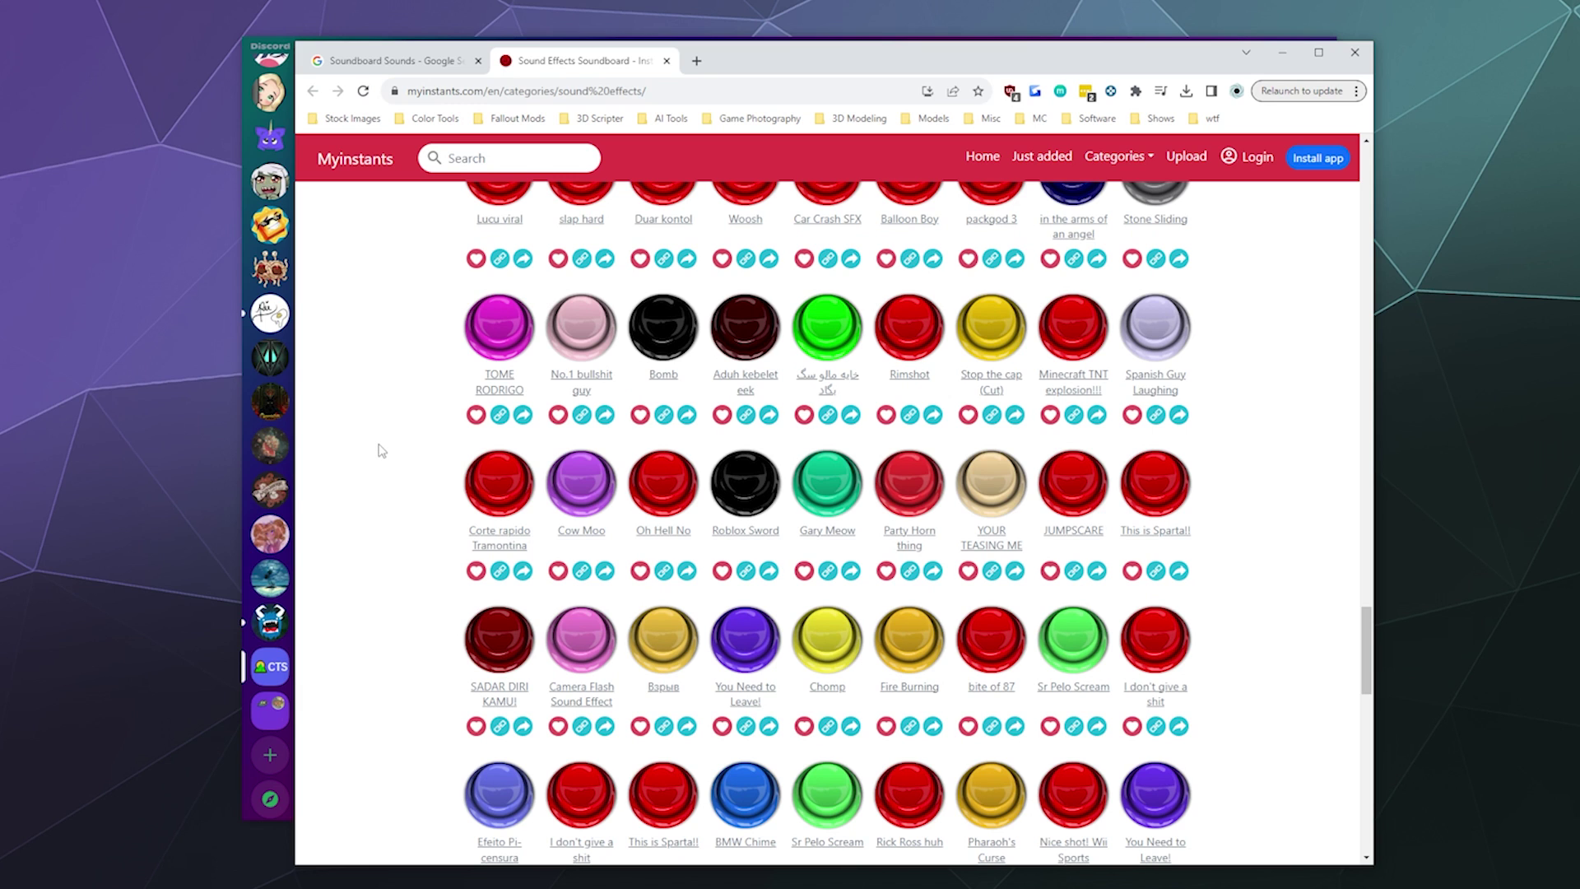
{"action": "scroll", "coordinate": [383, 453], "scroll_direction": "down", "scroll_amount": 6}
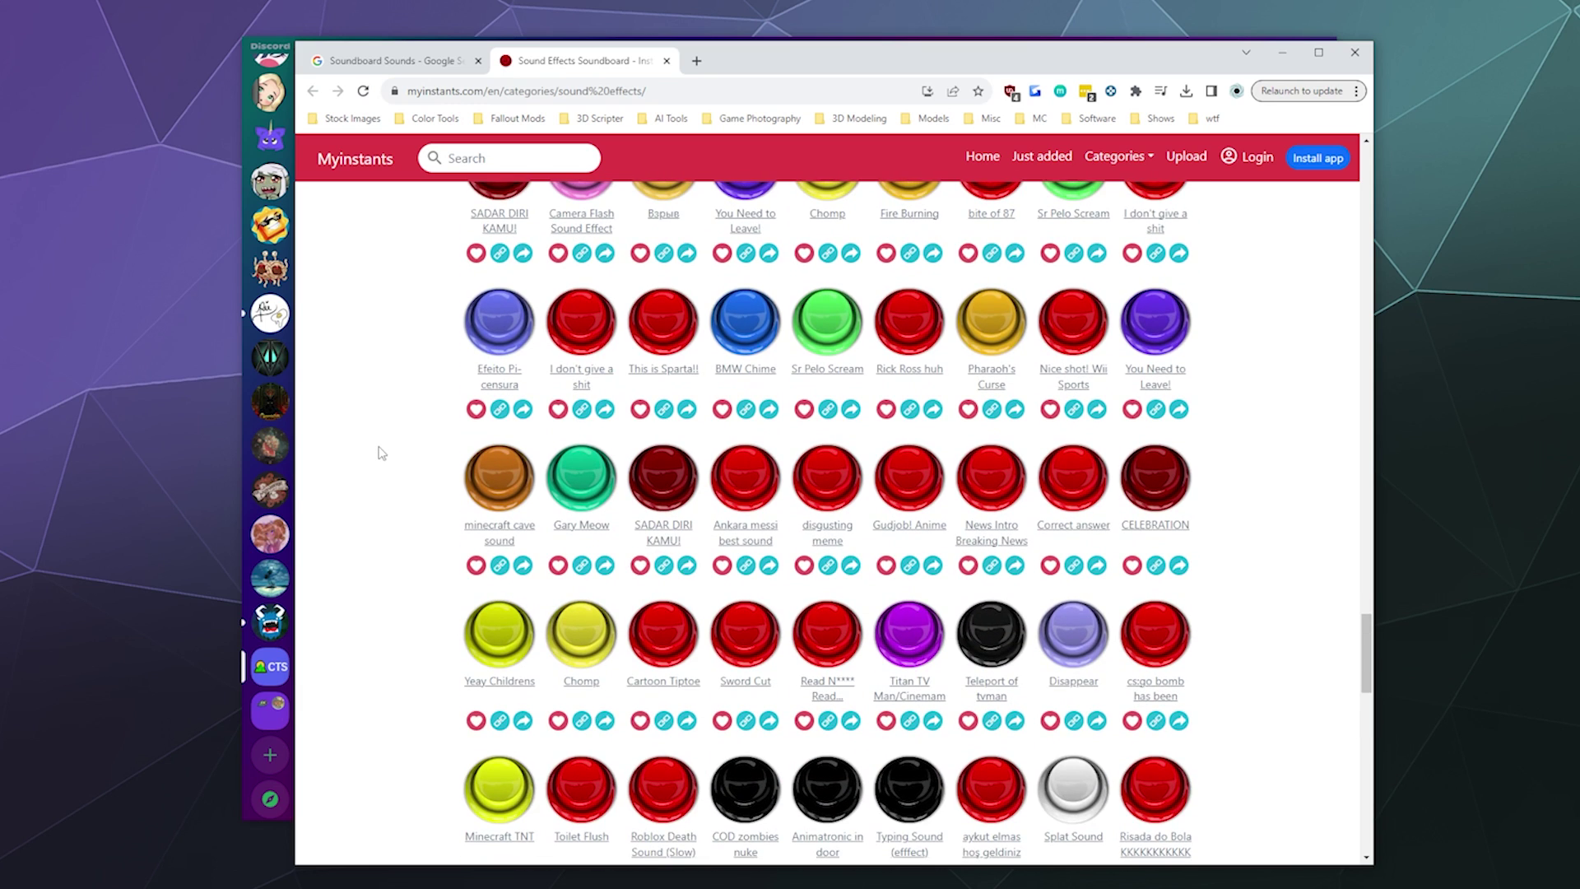
{"action": "scroll", "coordinate": [382, 452], "scroll_direction": "down", "scroll_amount": 9}
{"action": "scroll", "coordinate": [380, 450], "scroll_direction": "down", "scroll_amount": 10}
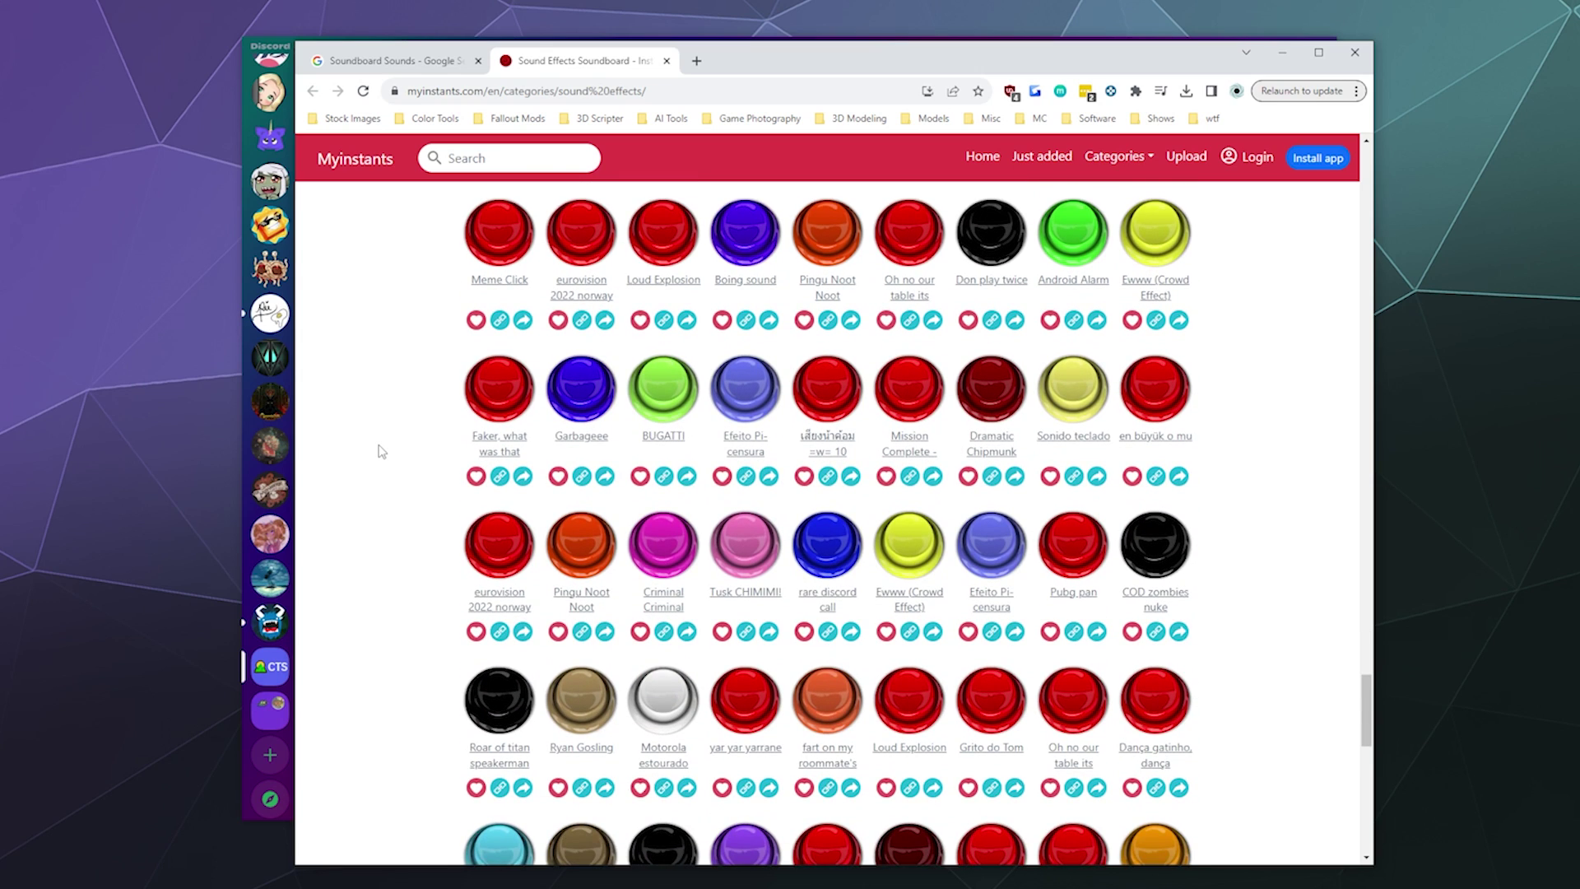
Search the Myinstants sound library for "Godzilla".
{"action": "left_click", "coordinate": [460, 150]}
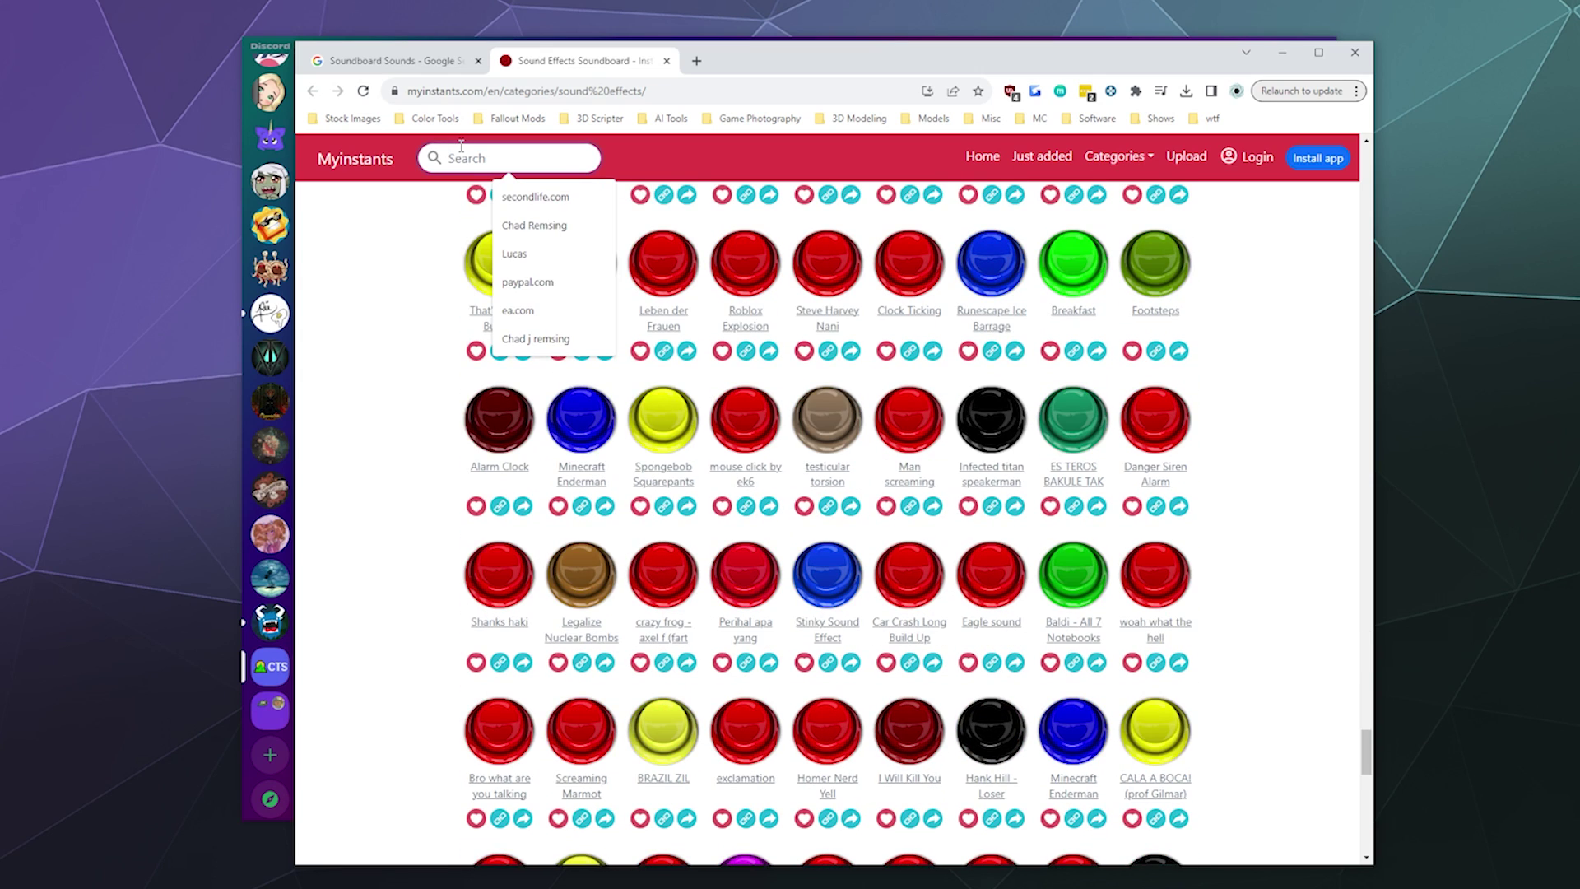
{"action": "type", "text": "Godzilla"}
{"action": "key", "text": "Return"}
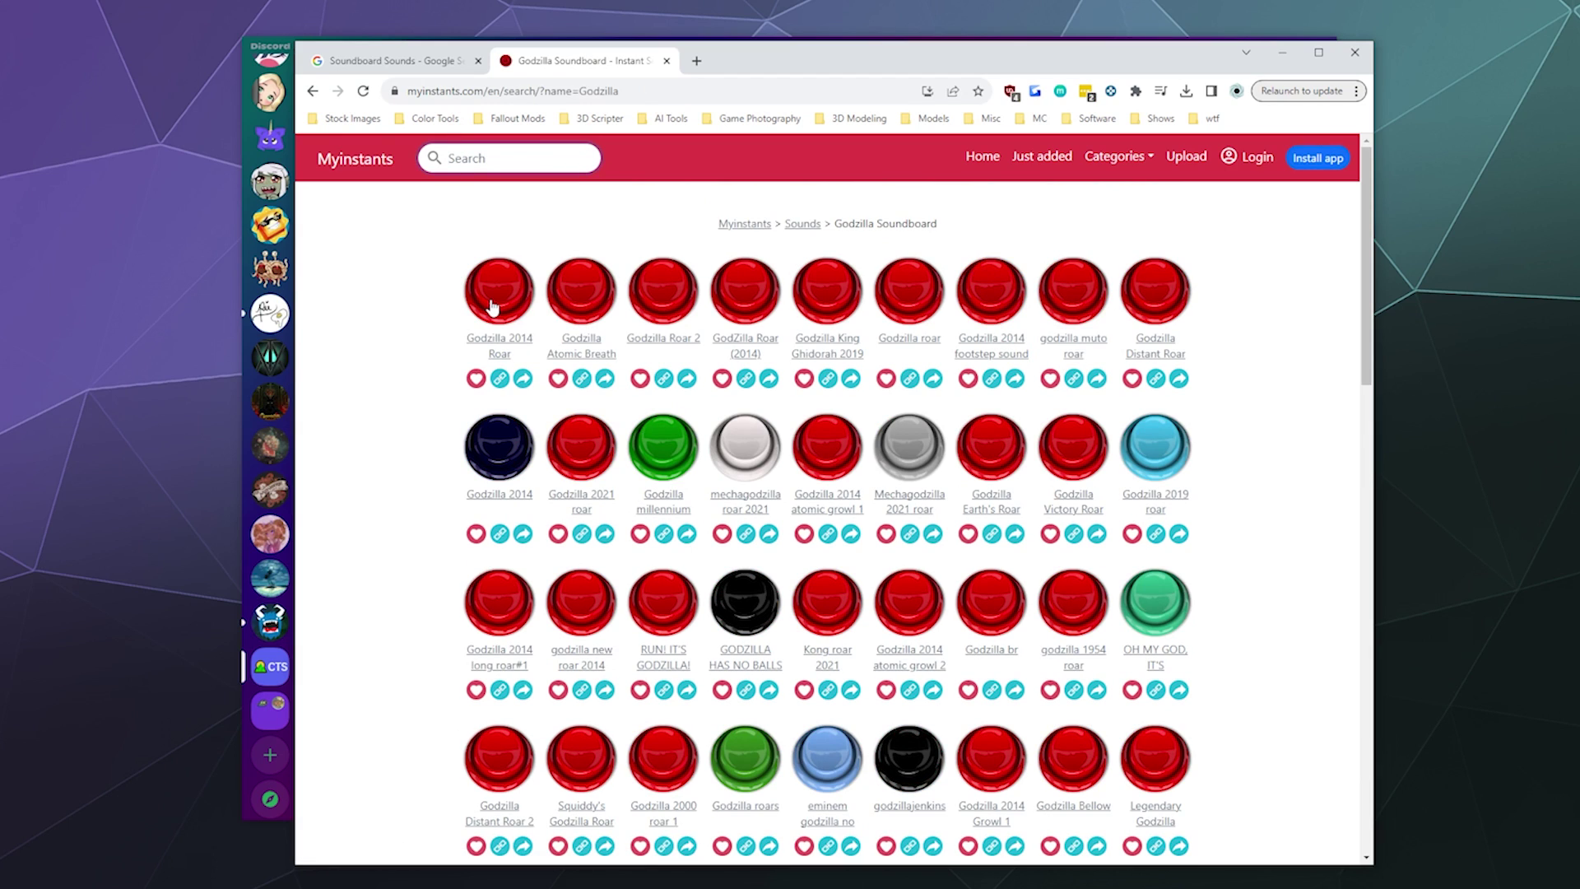
Preview the Godzilla 2014 Roar sound and open its page in a new tab.
{"action": "left_click", "coordinate": [492, 306]}
{"action": "middle_click", "coordinate": [496, 344]}
{"action": "key", "text": "ctrl+Tab"}
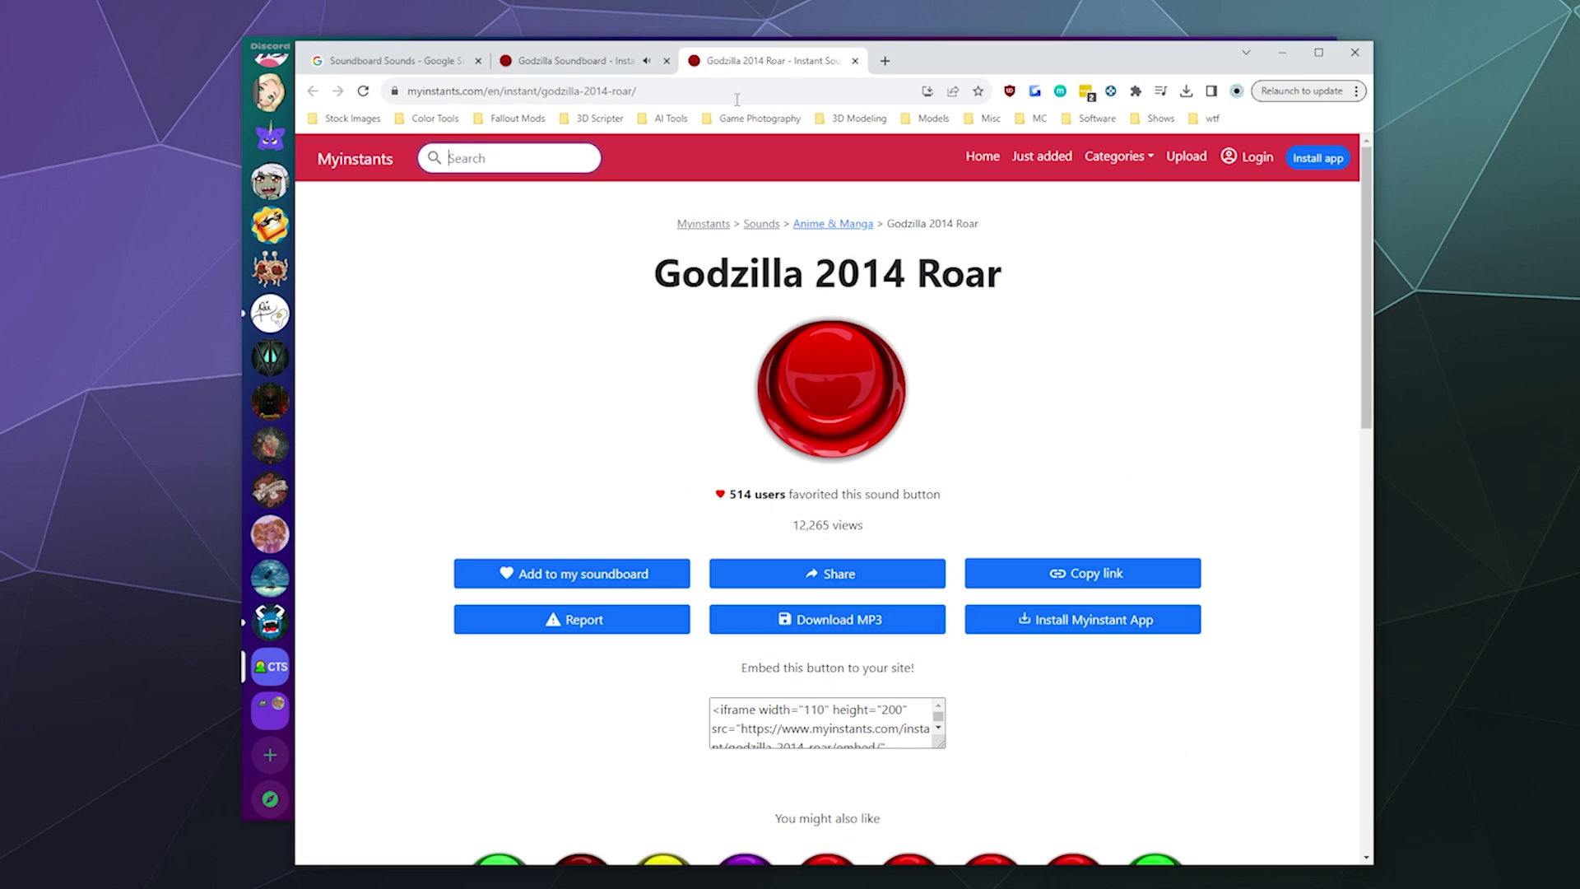
Download the Godzilla 2014 Roar MP3 as godzilla-2014-roar into the Soundboard Sounds 8 folder and close both Myinstants tabs.
{"action": "left_click", "coordinate": [819, 620]}
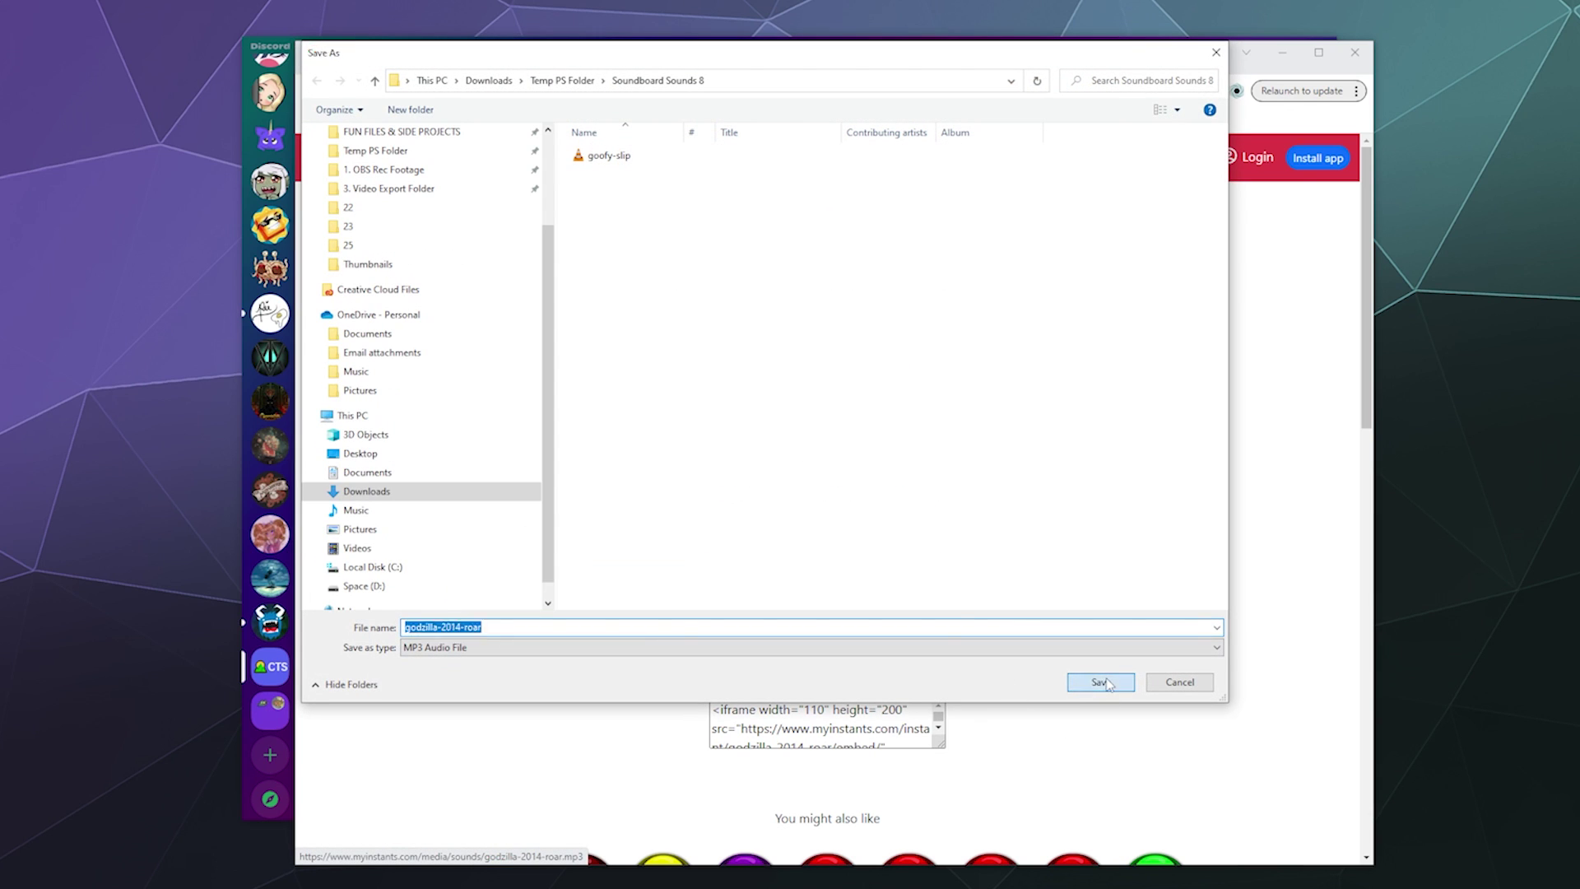
{"action": "left_click", "coordinate": [1099, 680]}
{"action": "left_click", "coordinate": [855, 60]}
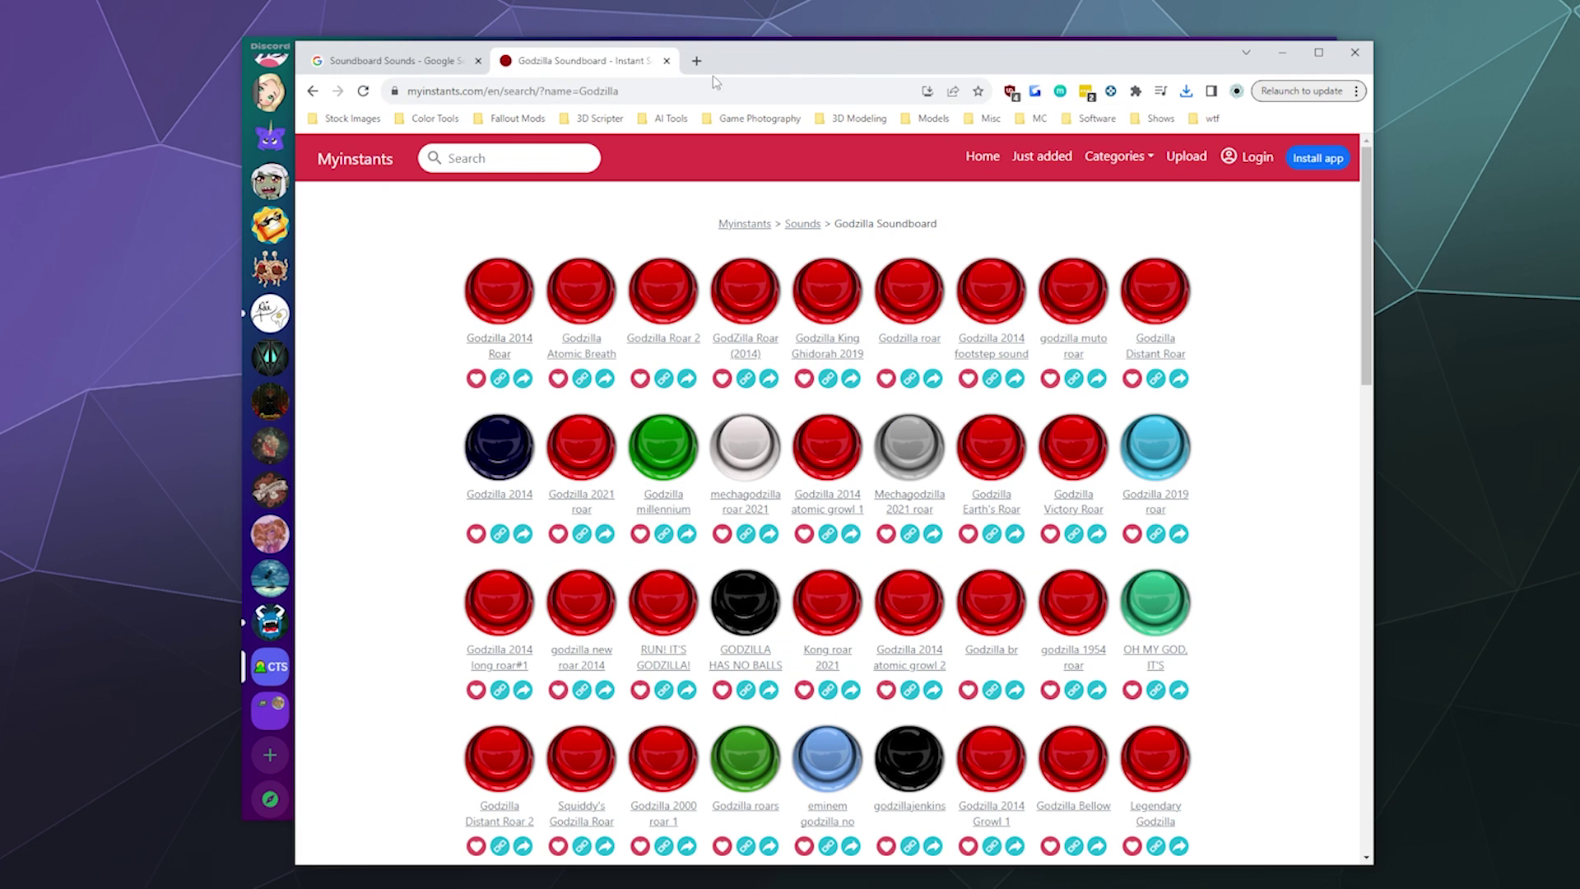
{"action": "left_click", "coordinate": [666, 61]}
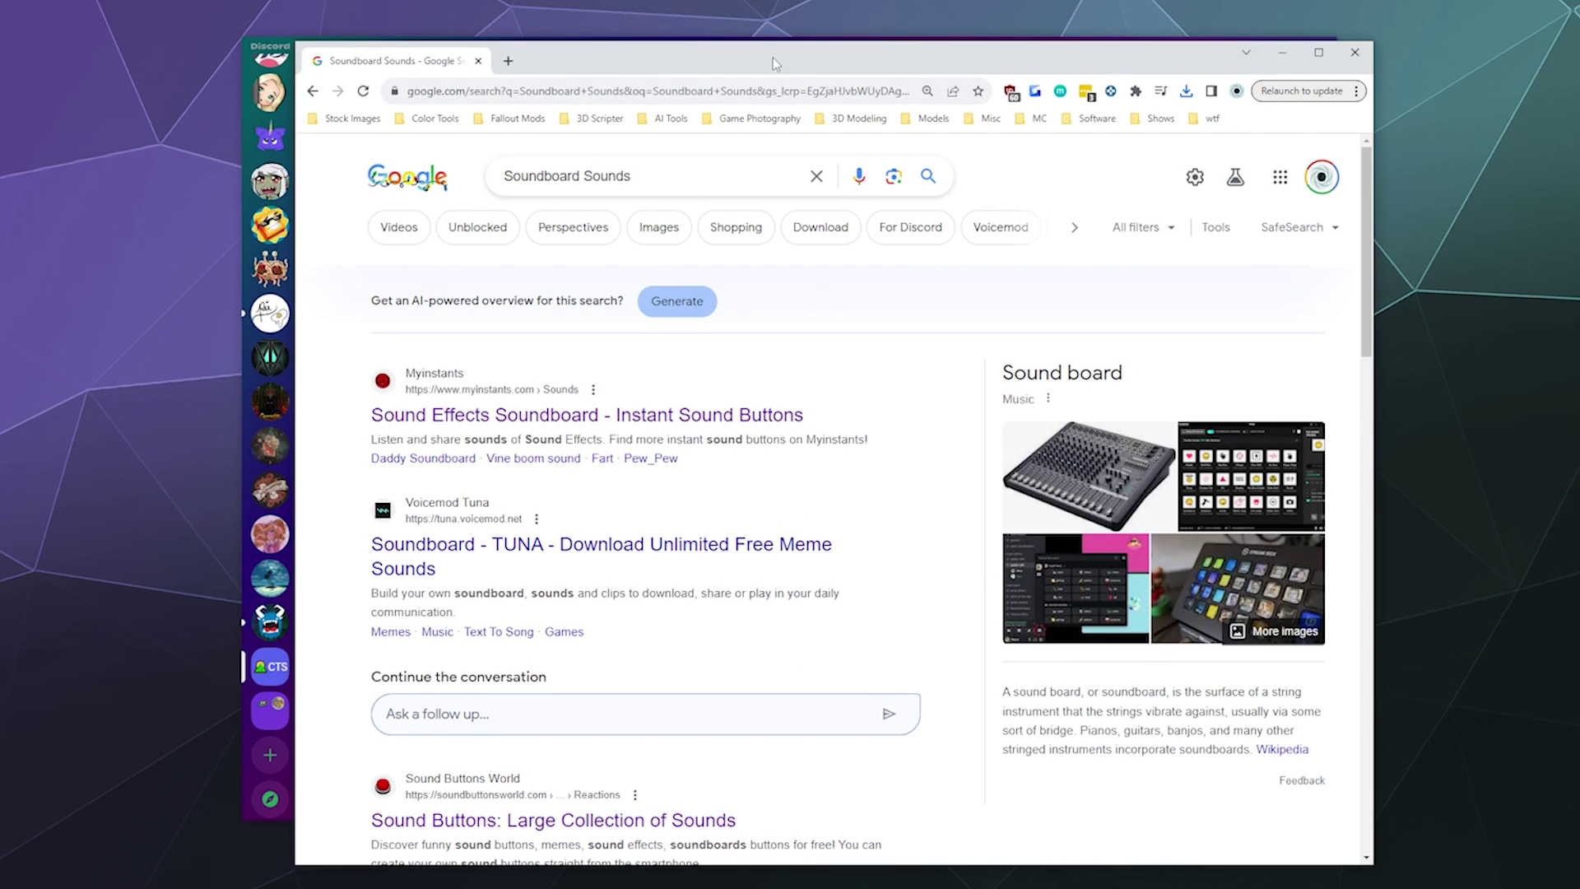
{"action": "left_click_drag", "start_coordinate": [773, 57], "coordinate": [783, 82]}
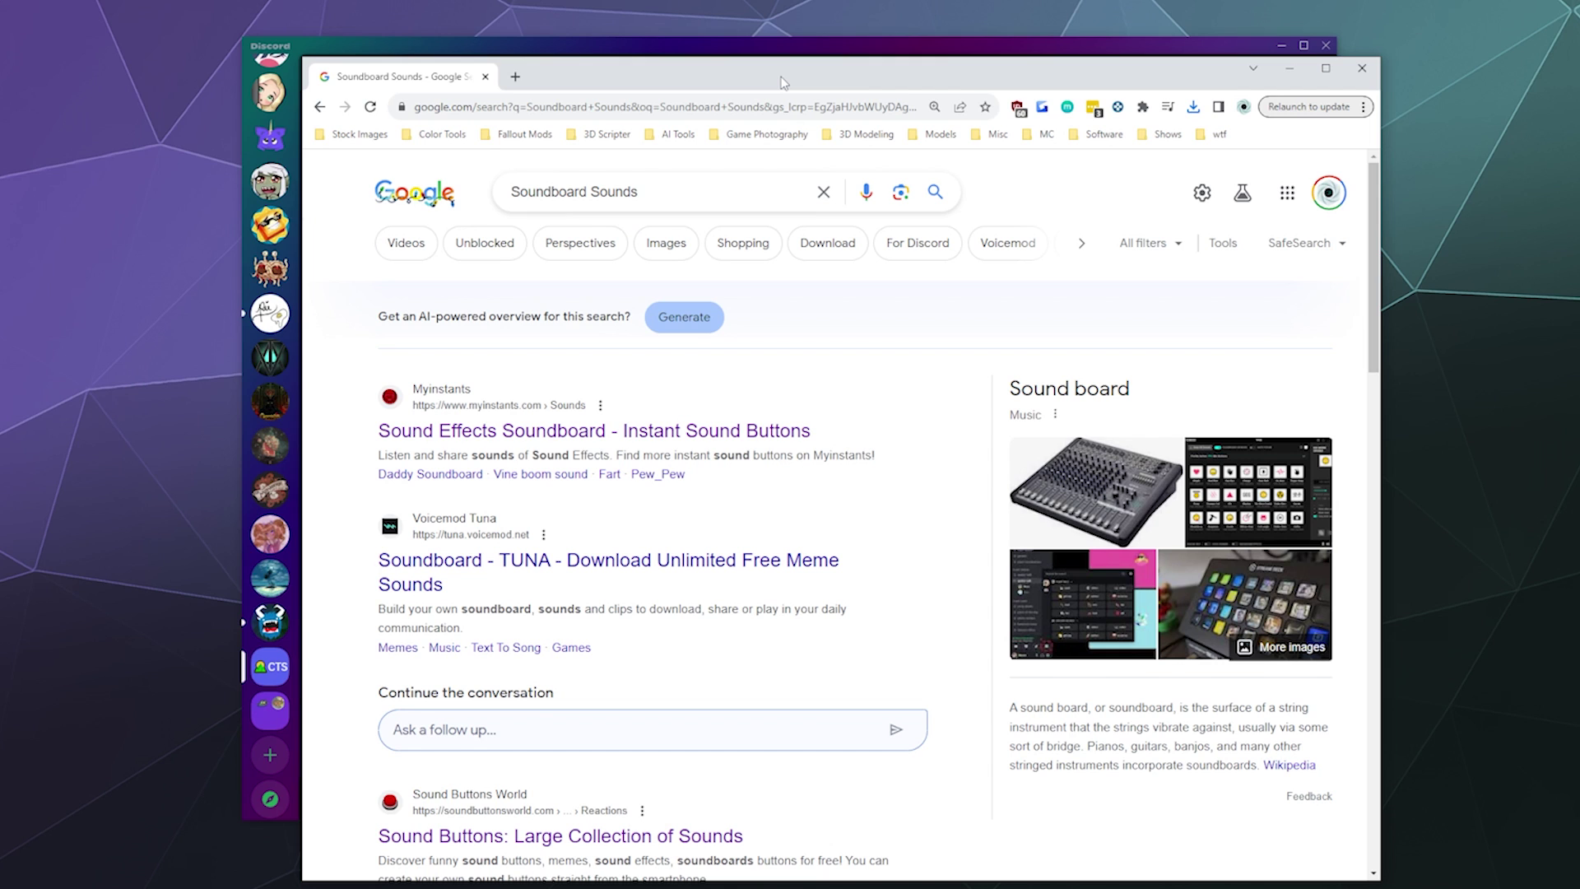
{"action": "scroll", "coordinate": [724, 395], "scroll_direction": "down", "scroll_amount": 7}
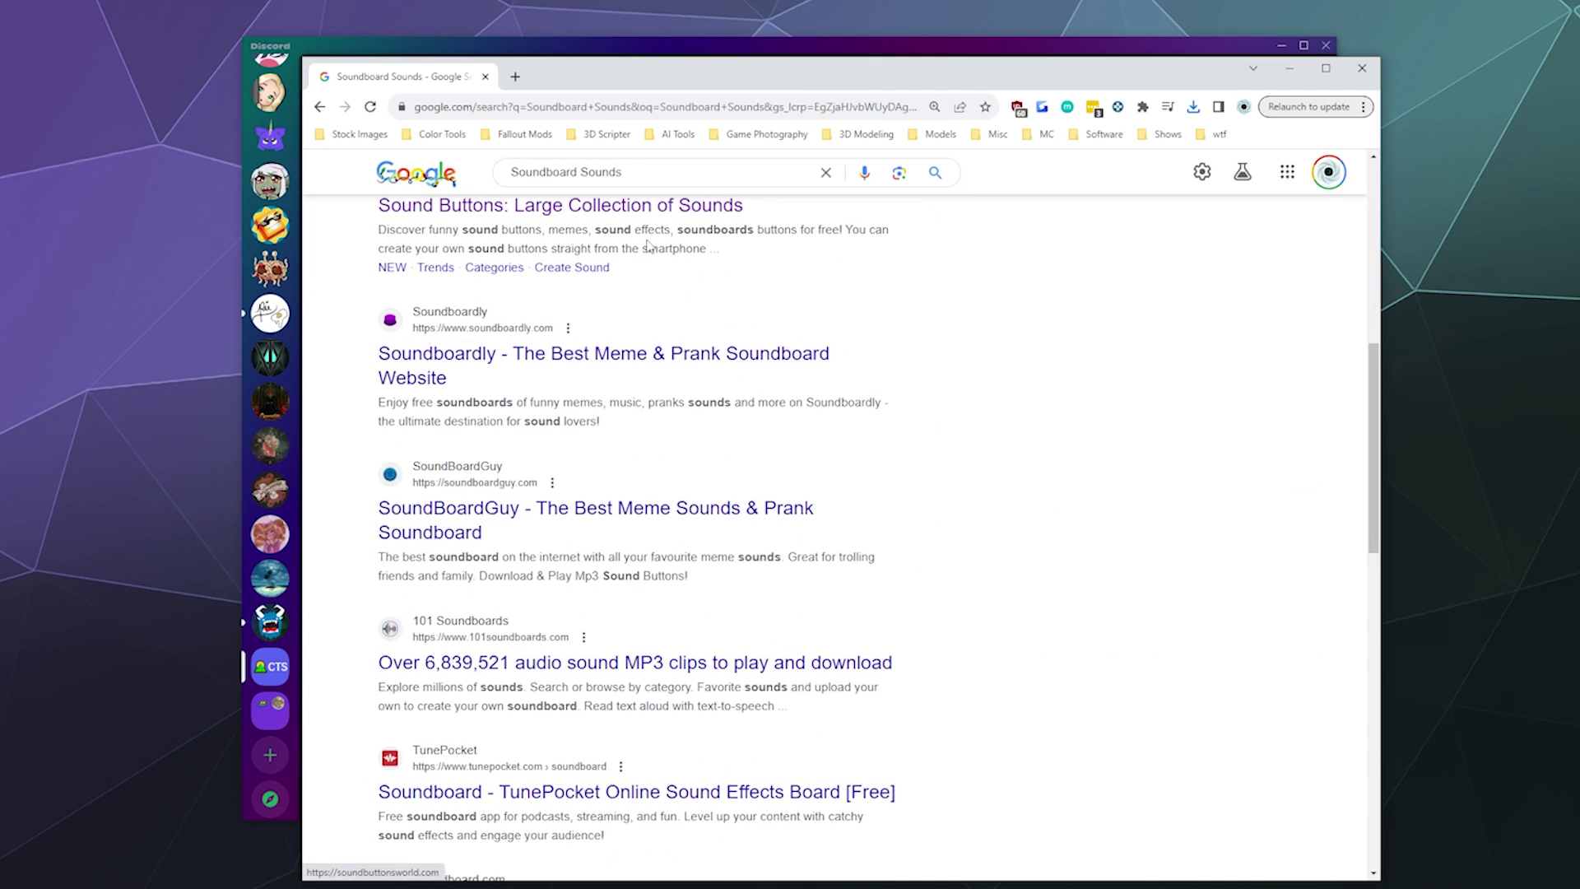
{"action": "scroll", "coordinate": [647, 245], "scroll_direction": "up", "scroll_amount": 7}
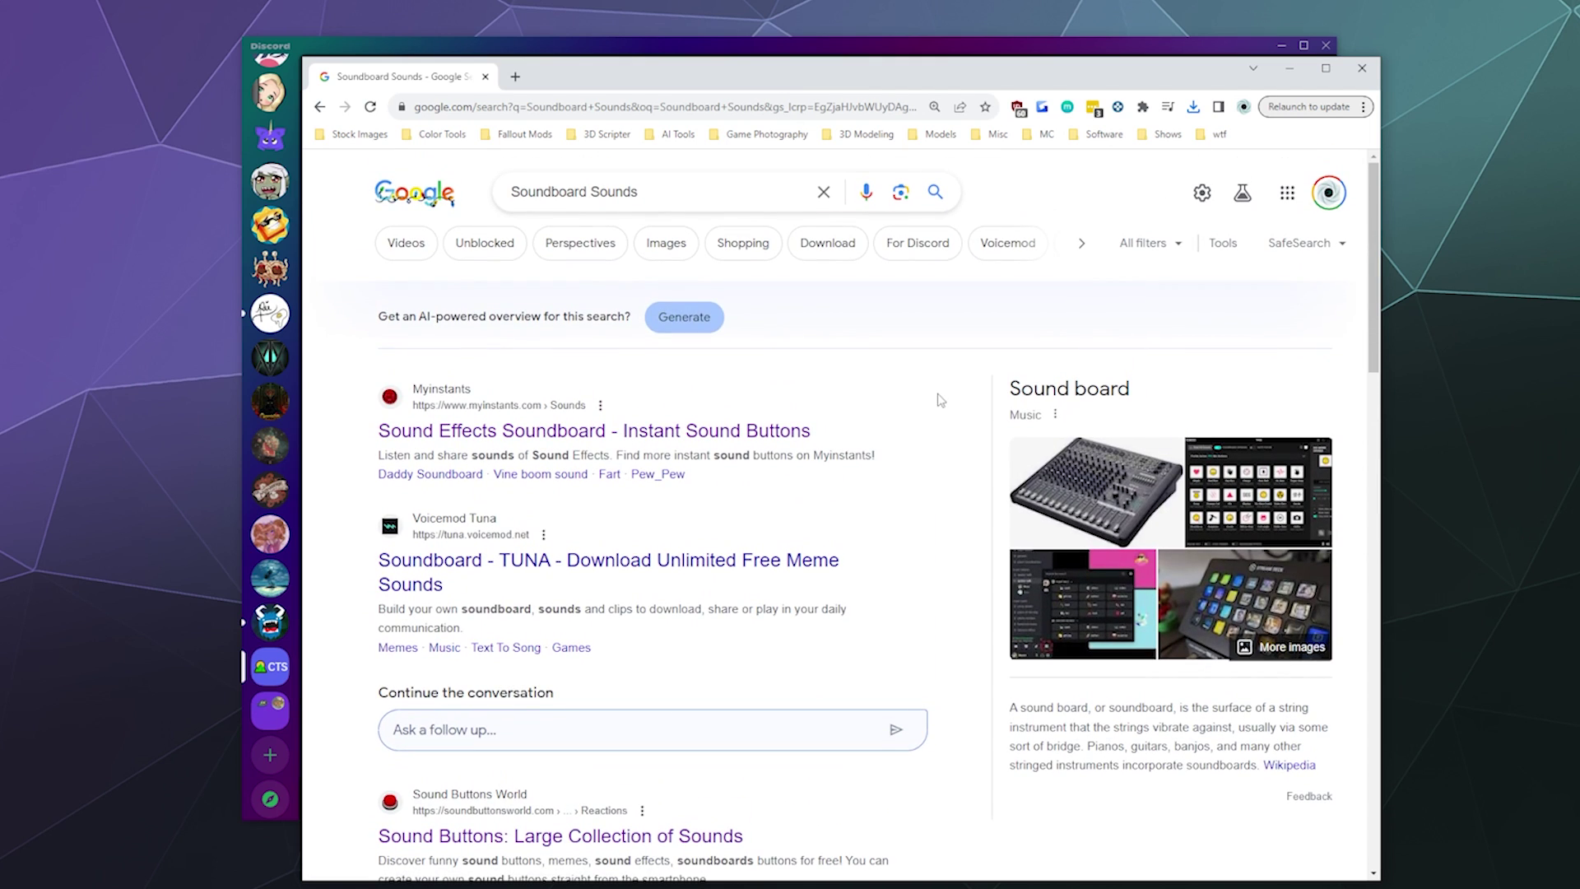
Show the downloaded godzilla-2014-roar.mp3 in its folder, open it in Adobe Audition 2024 and close the blank pop-up window.
{"action": "left_click", "coordinate": [1193, 107]}
{"action": "left_click", "coordinate": [1156, 172]}
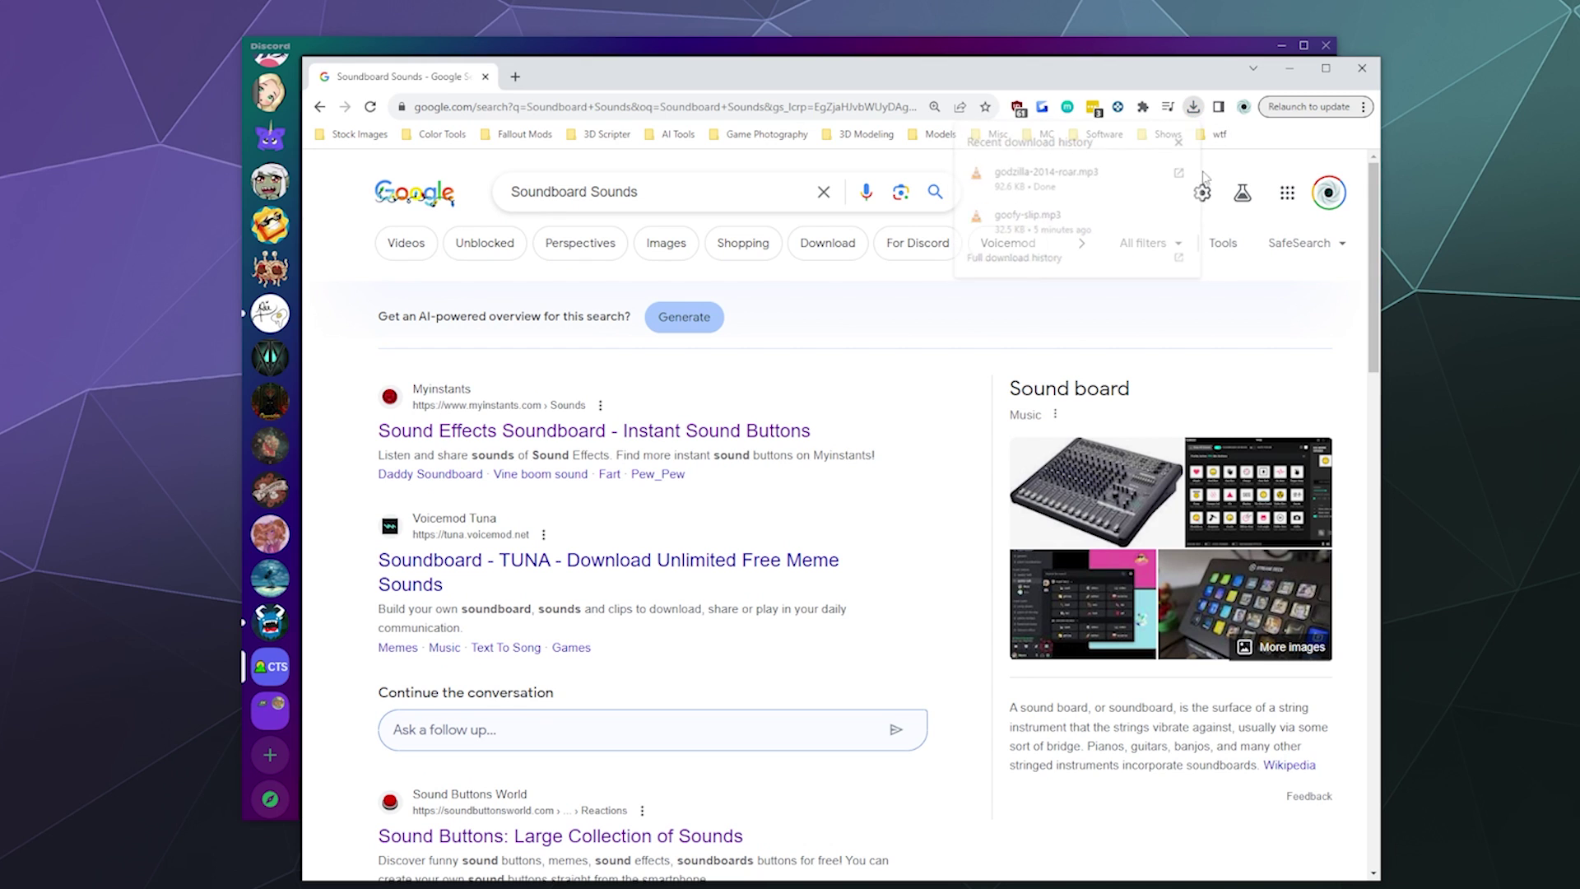
{"action": "left_click", "coordinate": [589, 265]}
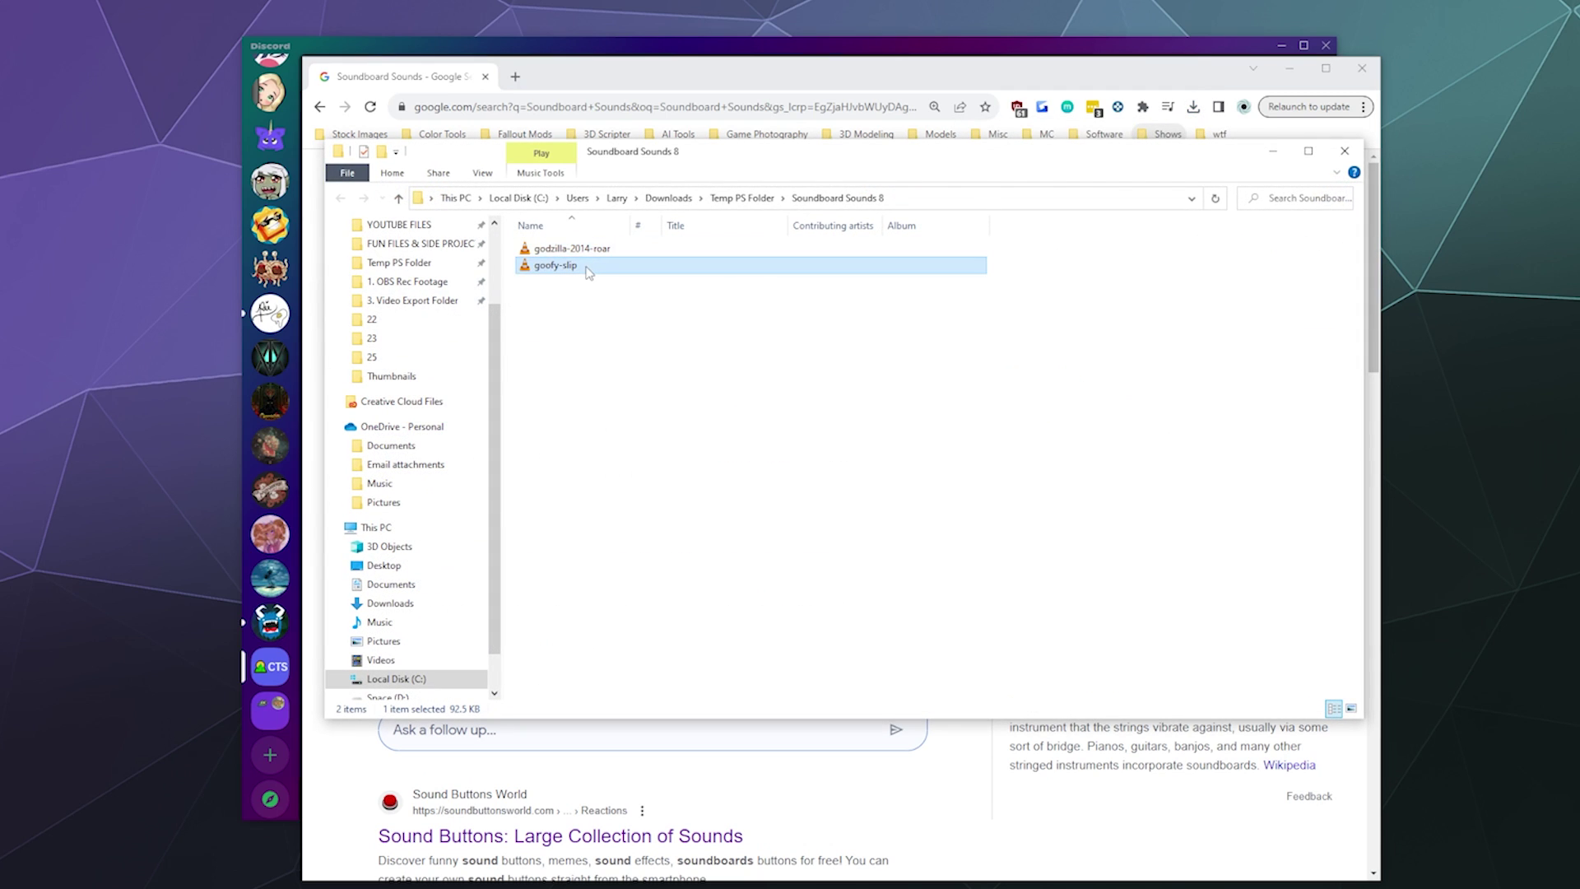
{"action": "left_click", "coordinate": [560, 251]}
{"action": "right_click", "coordinate": [671, 251]}
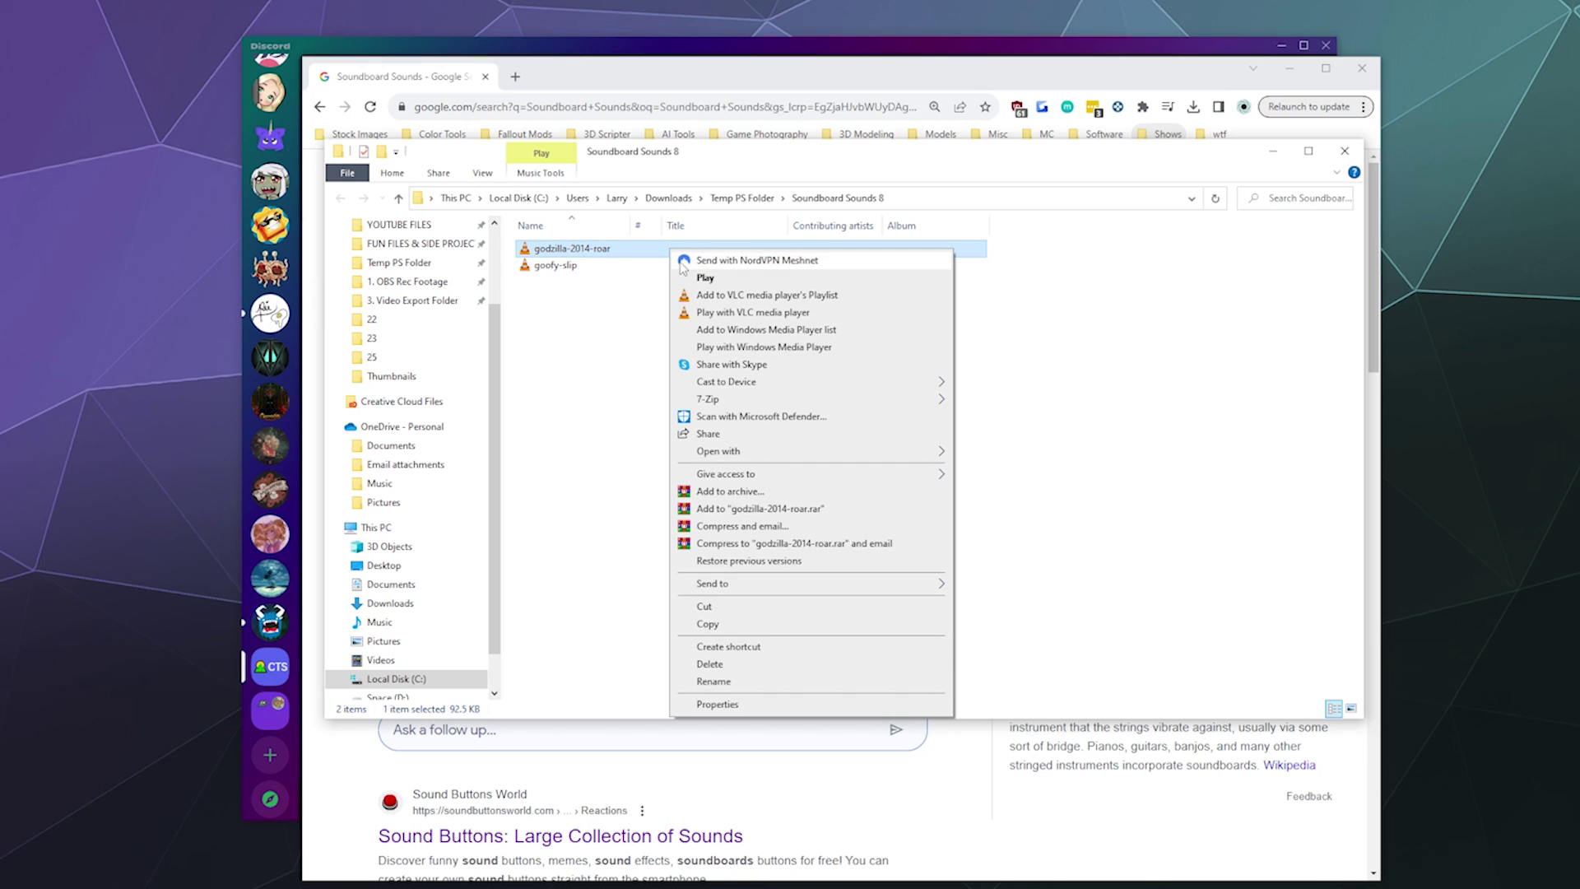
{"action": "mouse_move", "coordinate": [736, 451]}
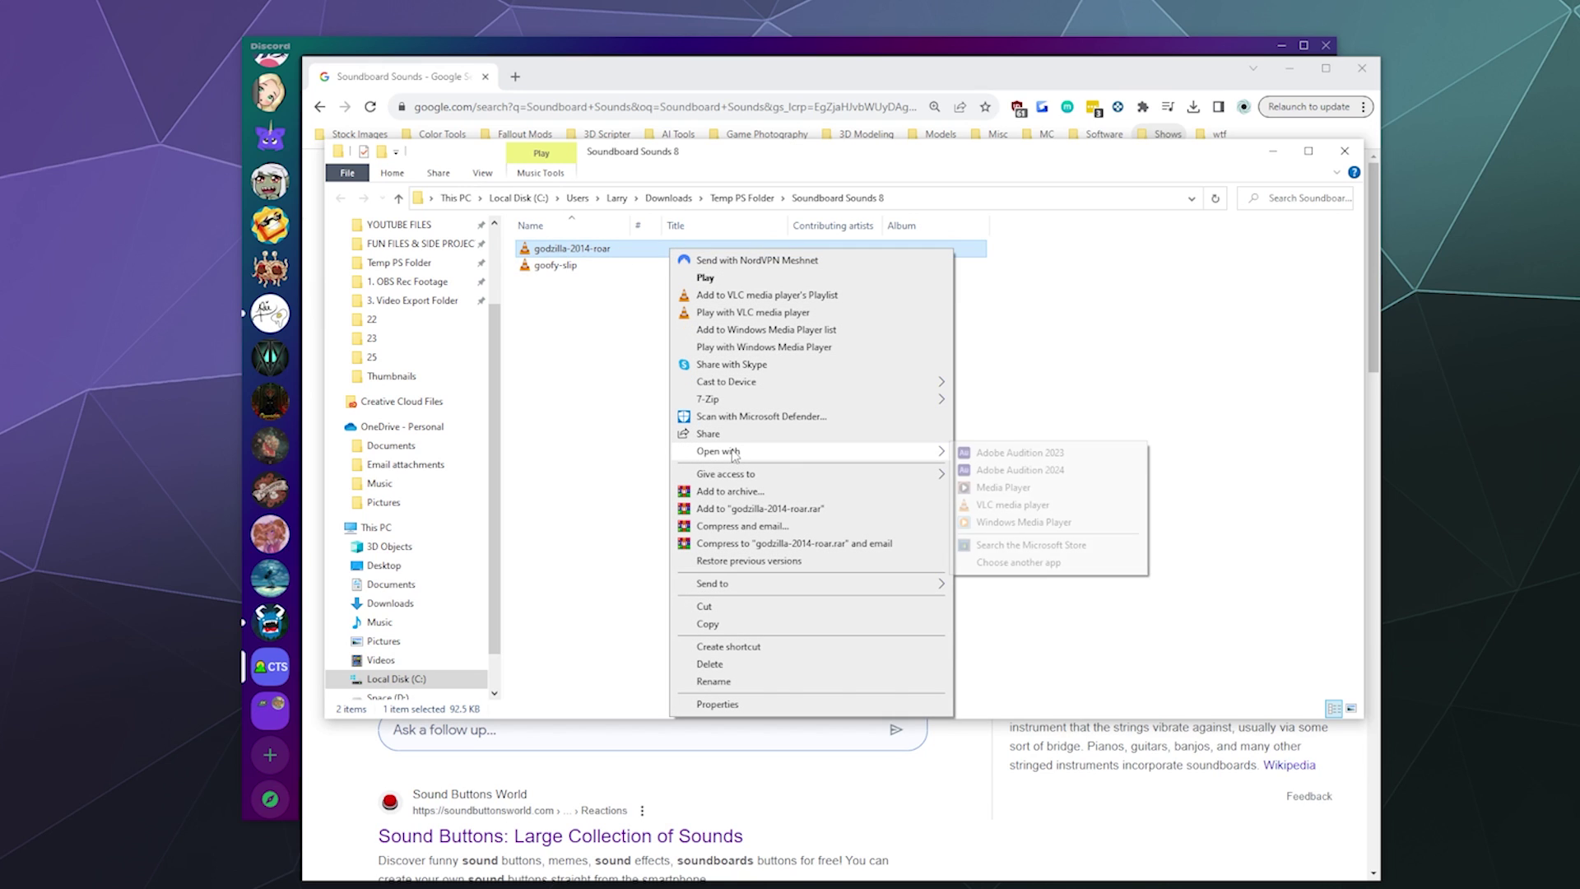
{"action": "left_click", "coordinate": [999, 471]}
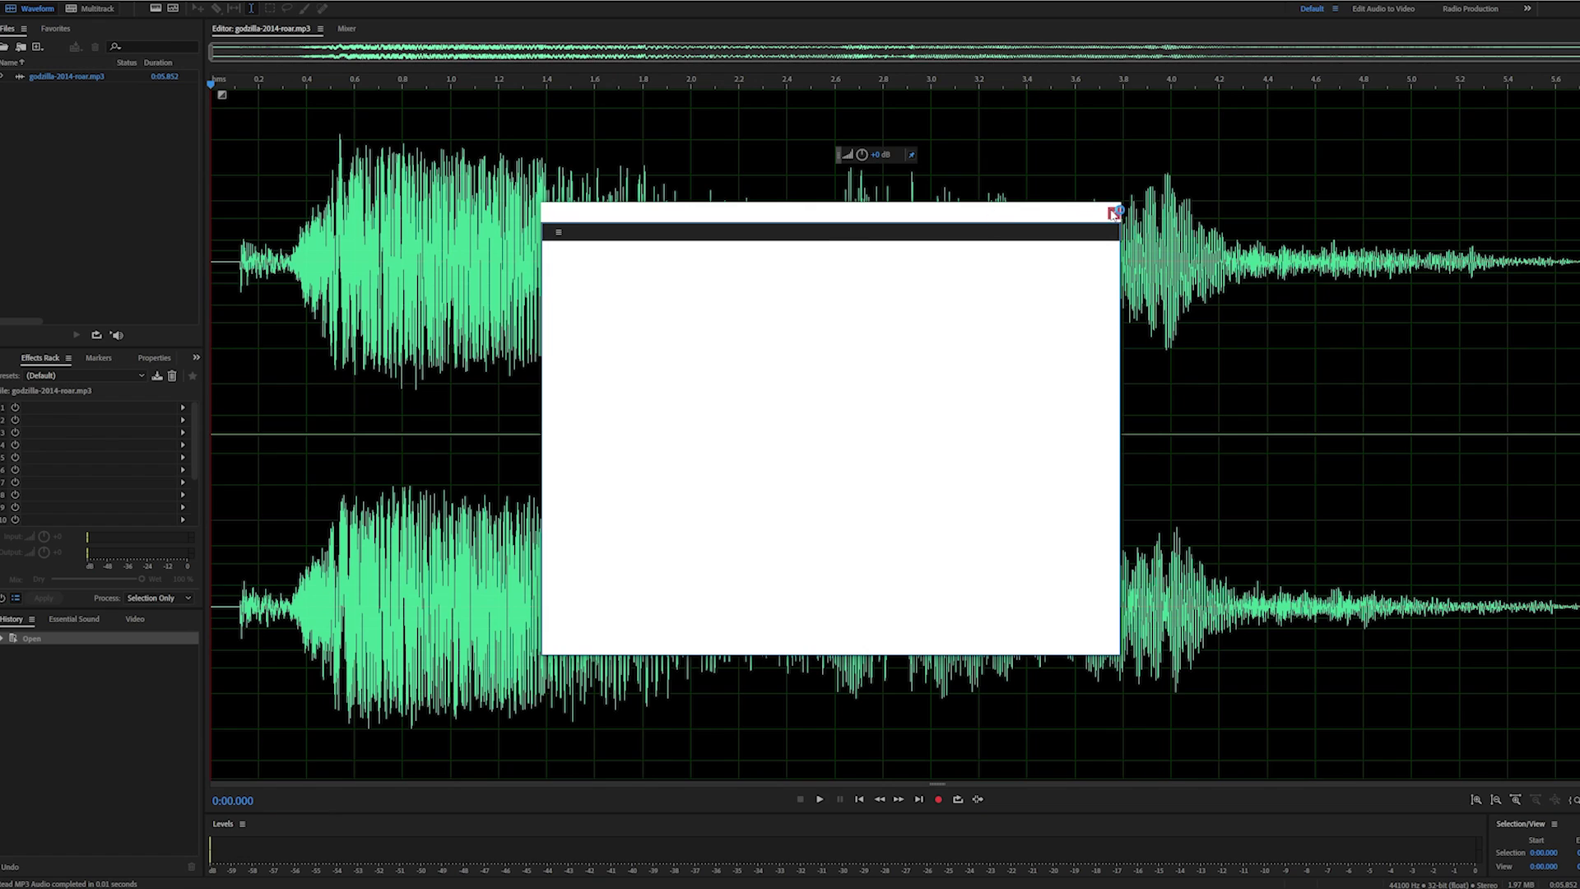
{"action": "left_click", "coordinate": [1112, 211]}
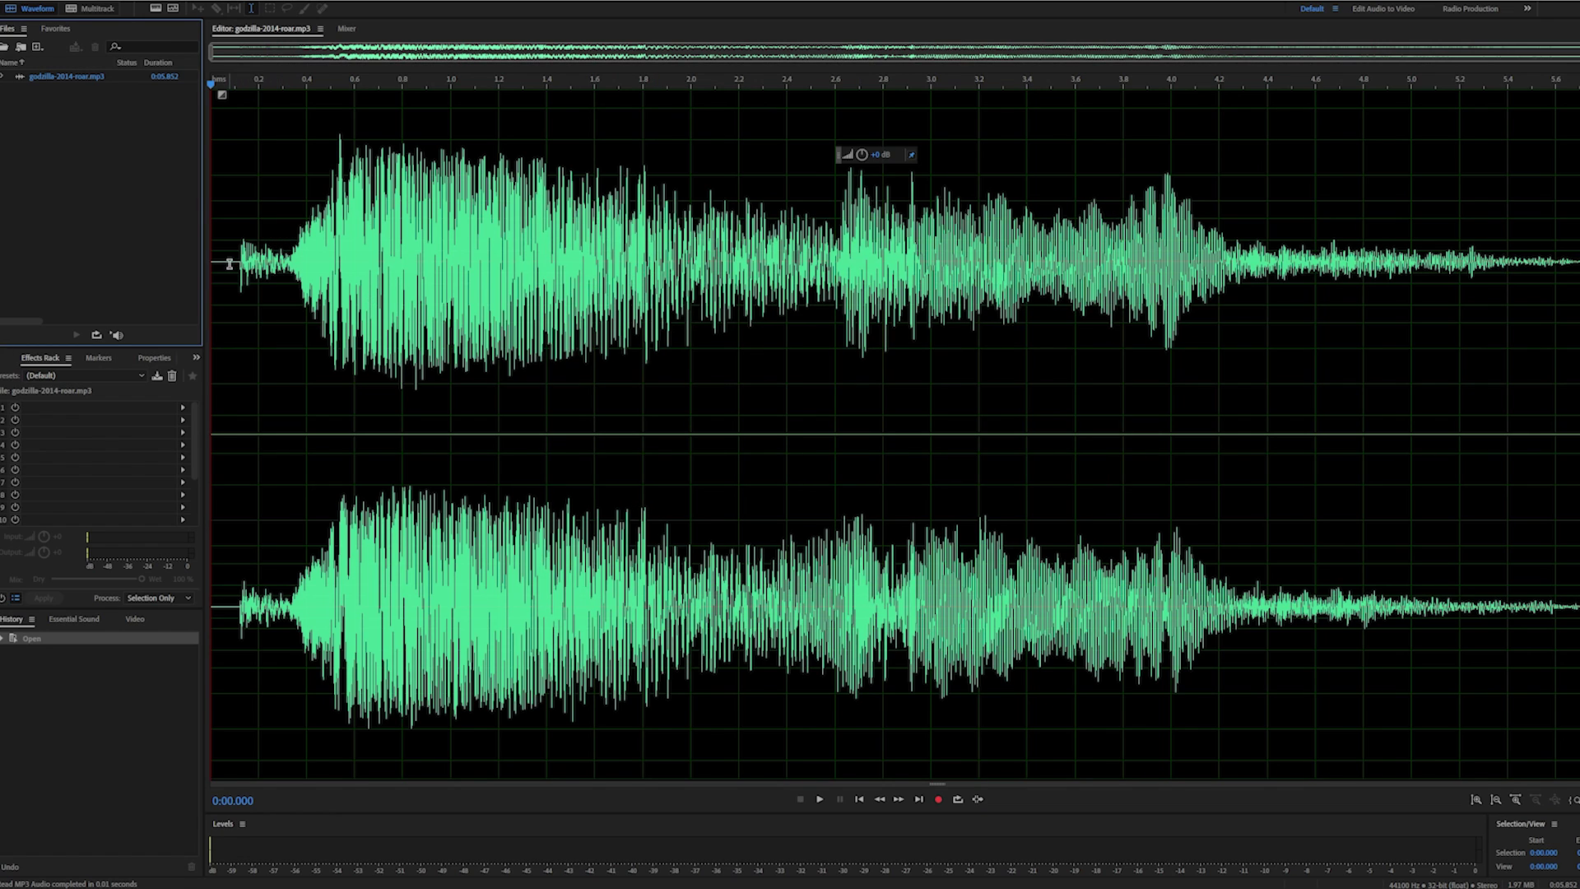
Delete the silent lead-in of the roar and its fading tail from 4.950 s to the end.
{"action": "left_click_drag", "start_coordinate": [241, 262], "coordinate": [151, 265]}
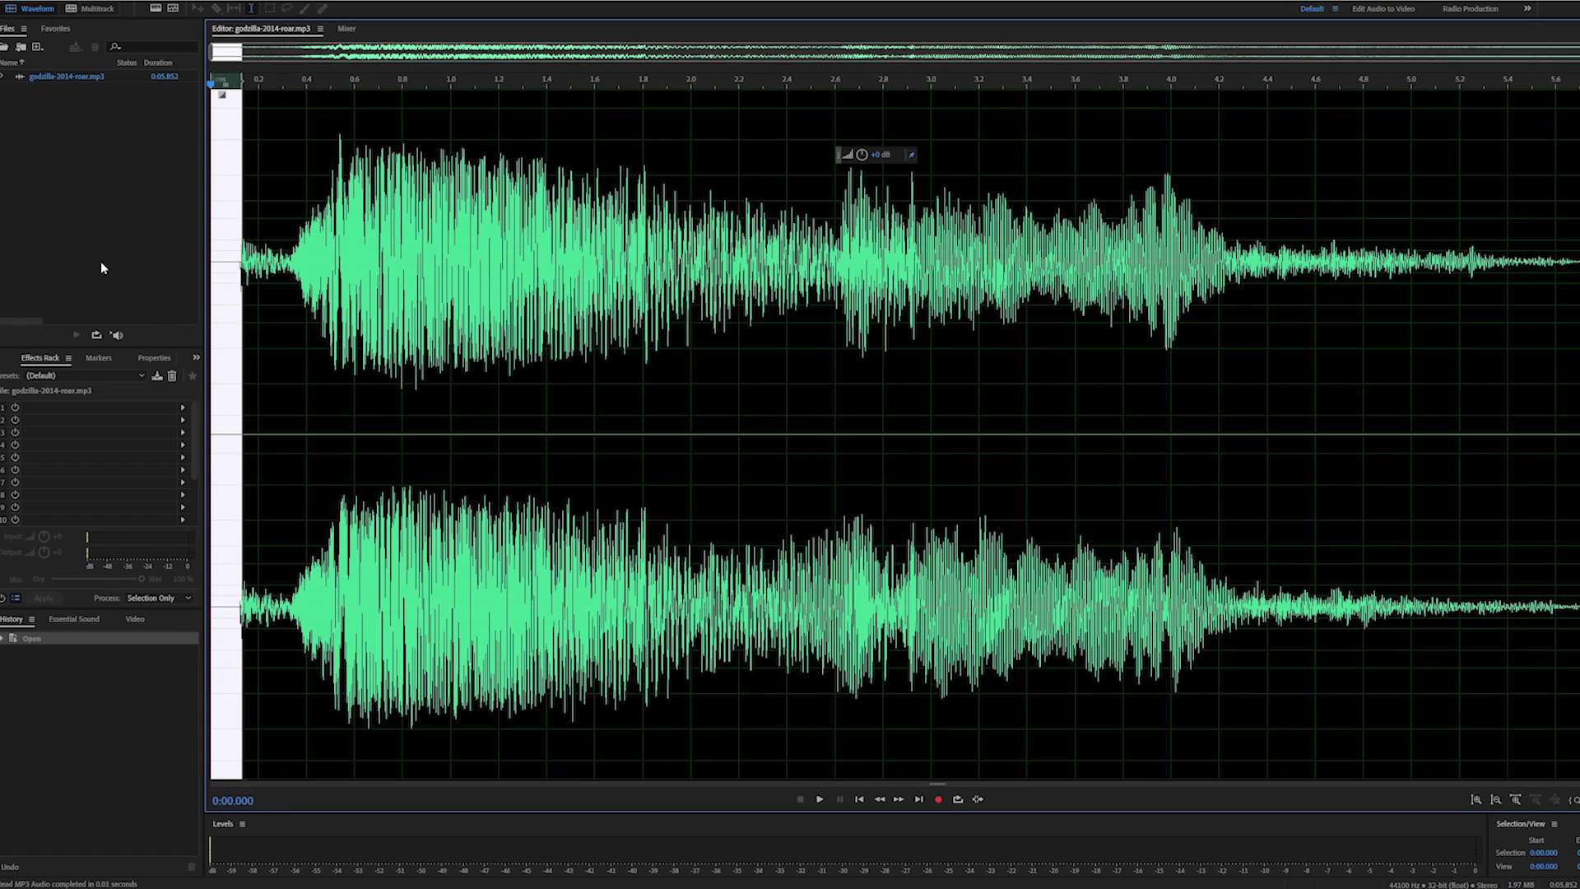
{"action": "key", "text": "Delete"}
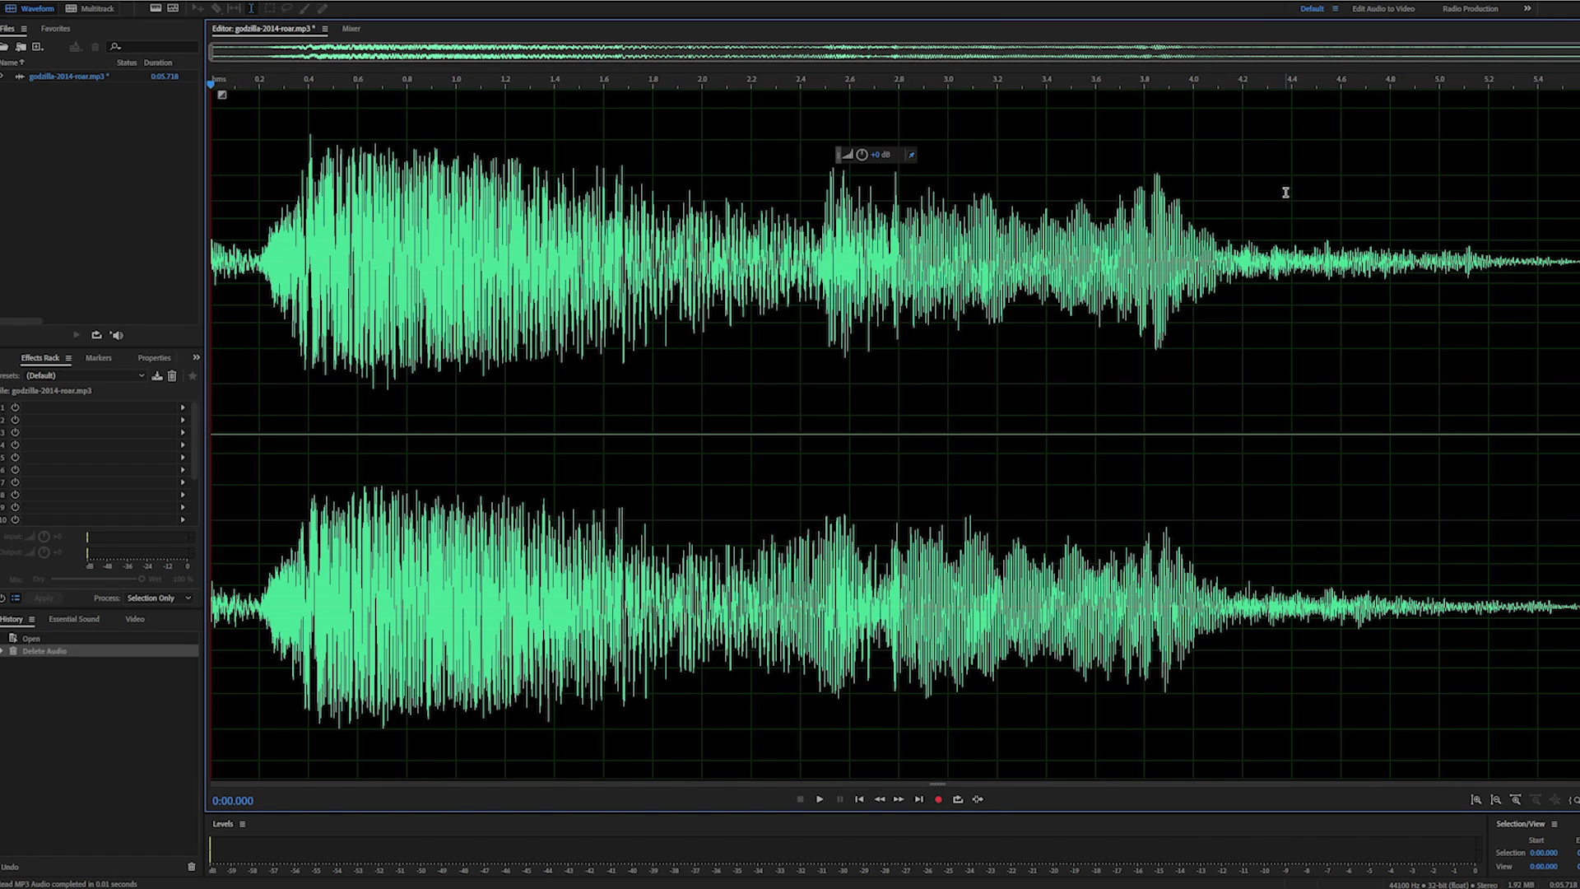
{"action": "left_click_drag", "start_coordinate": [1427, 221], "coordinate": [1579, 224]}
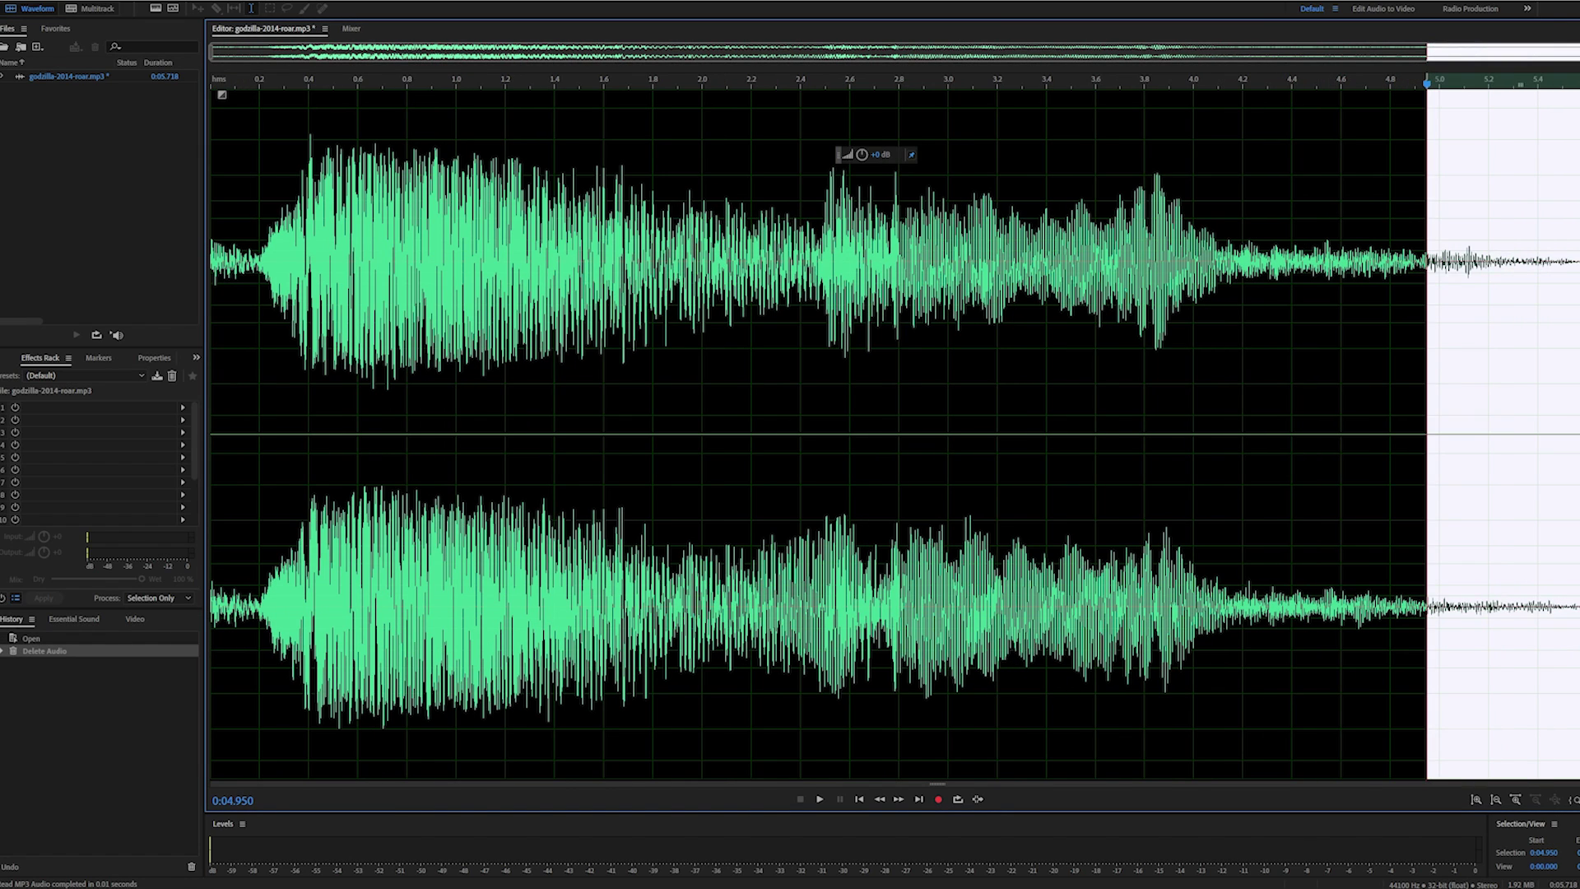
{"action": "key", "text": "Delete"}
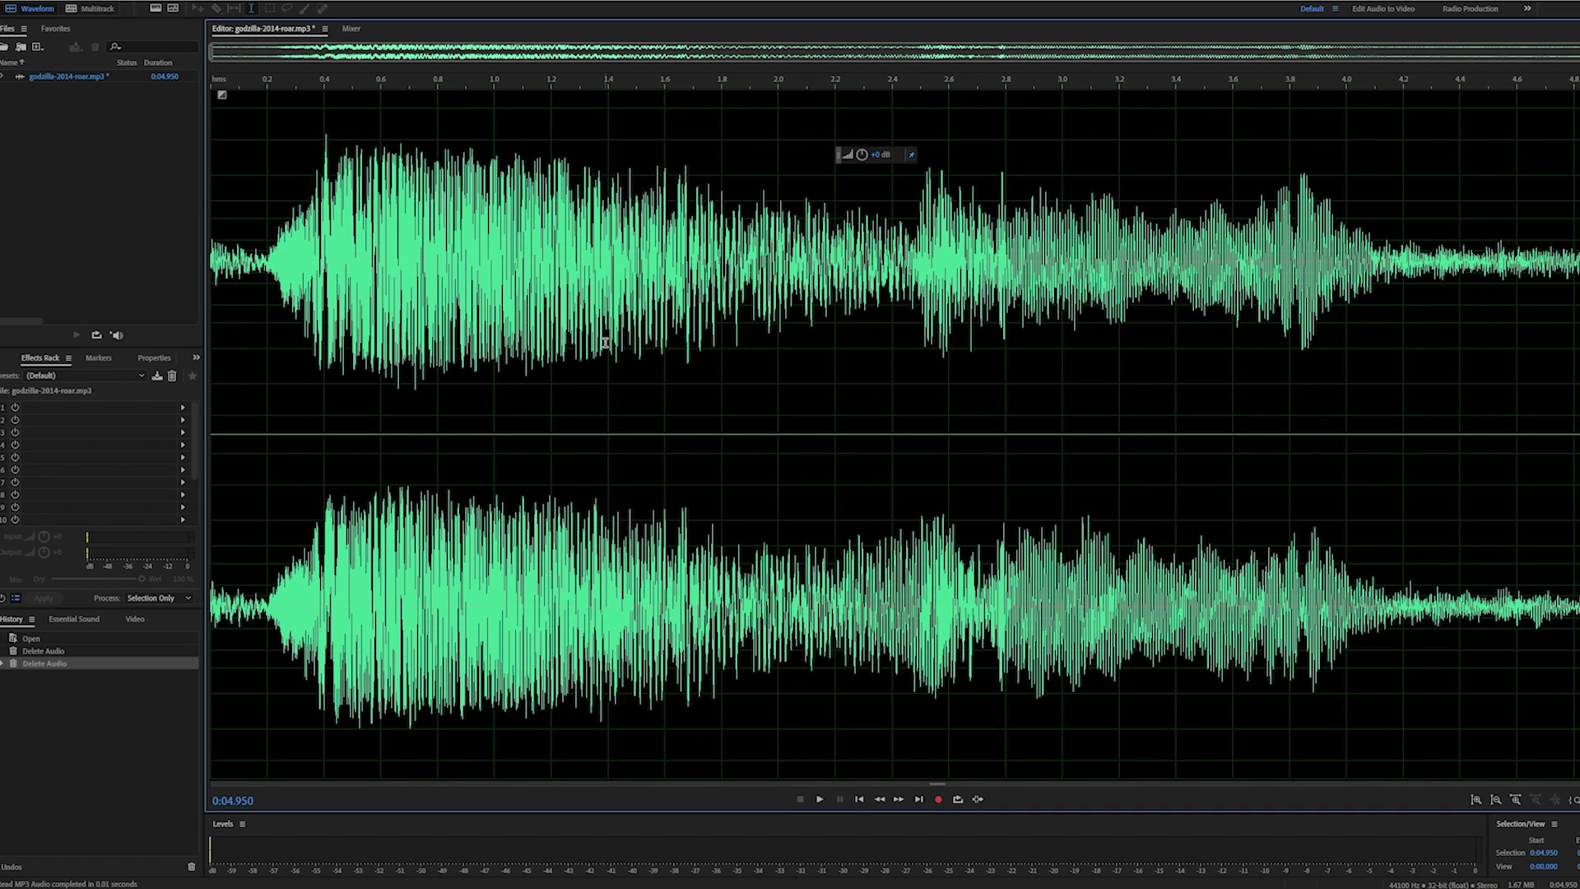
Amplify the entire roar waveform to make it louder, then clear the selection.
{"action": "key", "text": "ctrl+s"}
{"action": "mouse_move", "coordinate": [883, 154]}
{"action": "left_mouse_down"}
{"action": "mouse_move", "coordinate": [859, 154]}
{"action": "mouse_move", "coordinate": [914, 155]}
{"action": "mouse_move", "coordinate": [878, 154]}
{"action": "mouse_move", "coordinate": [895, 161]}
{"action": "left_mouse_up"}
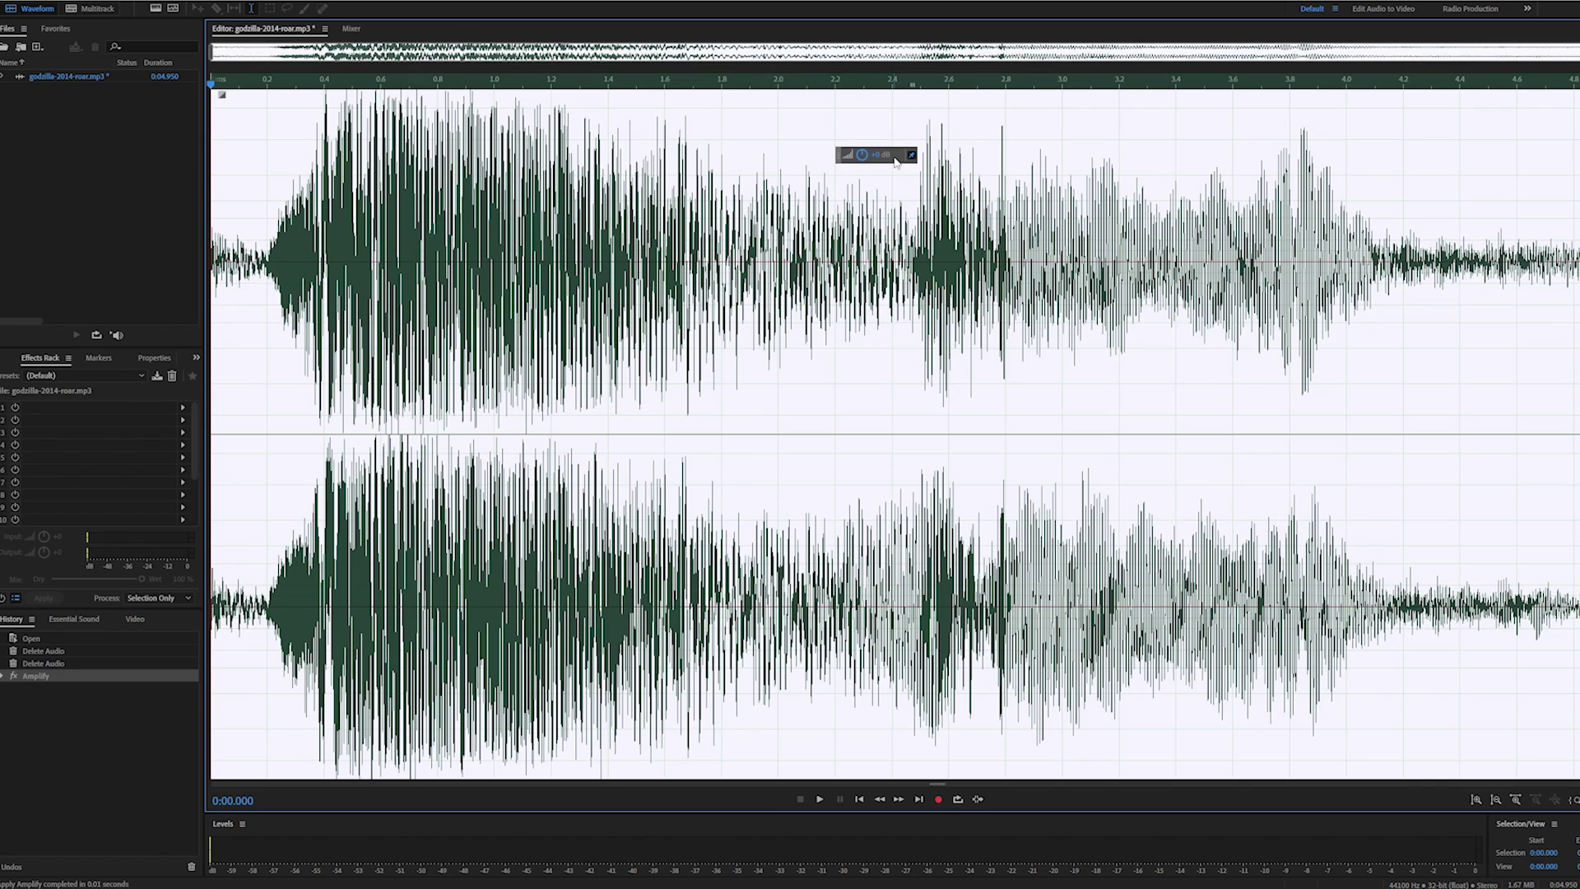
{"action": "left_click", "coordinate": [703, 394]}
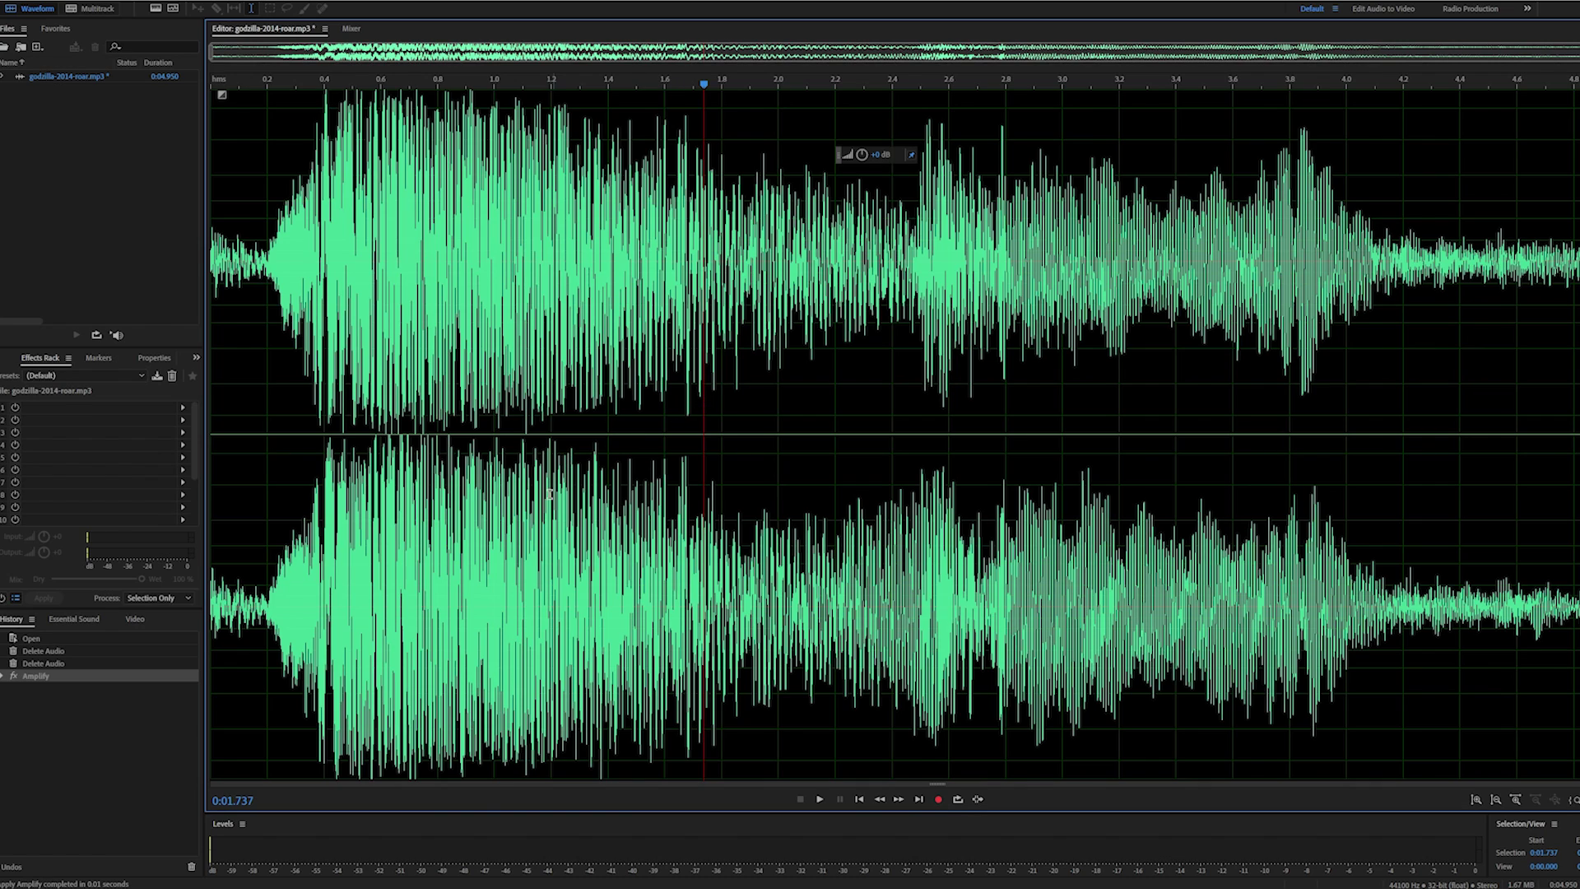
{"action": "left_click", "coordinate": [524, 553]}
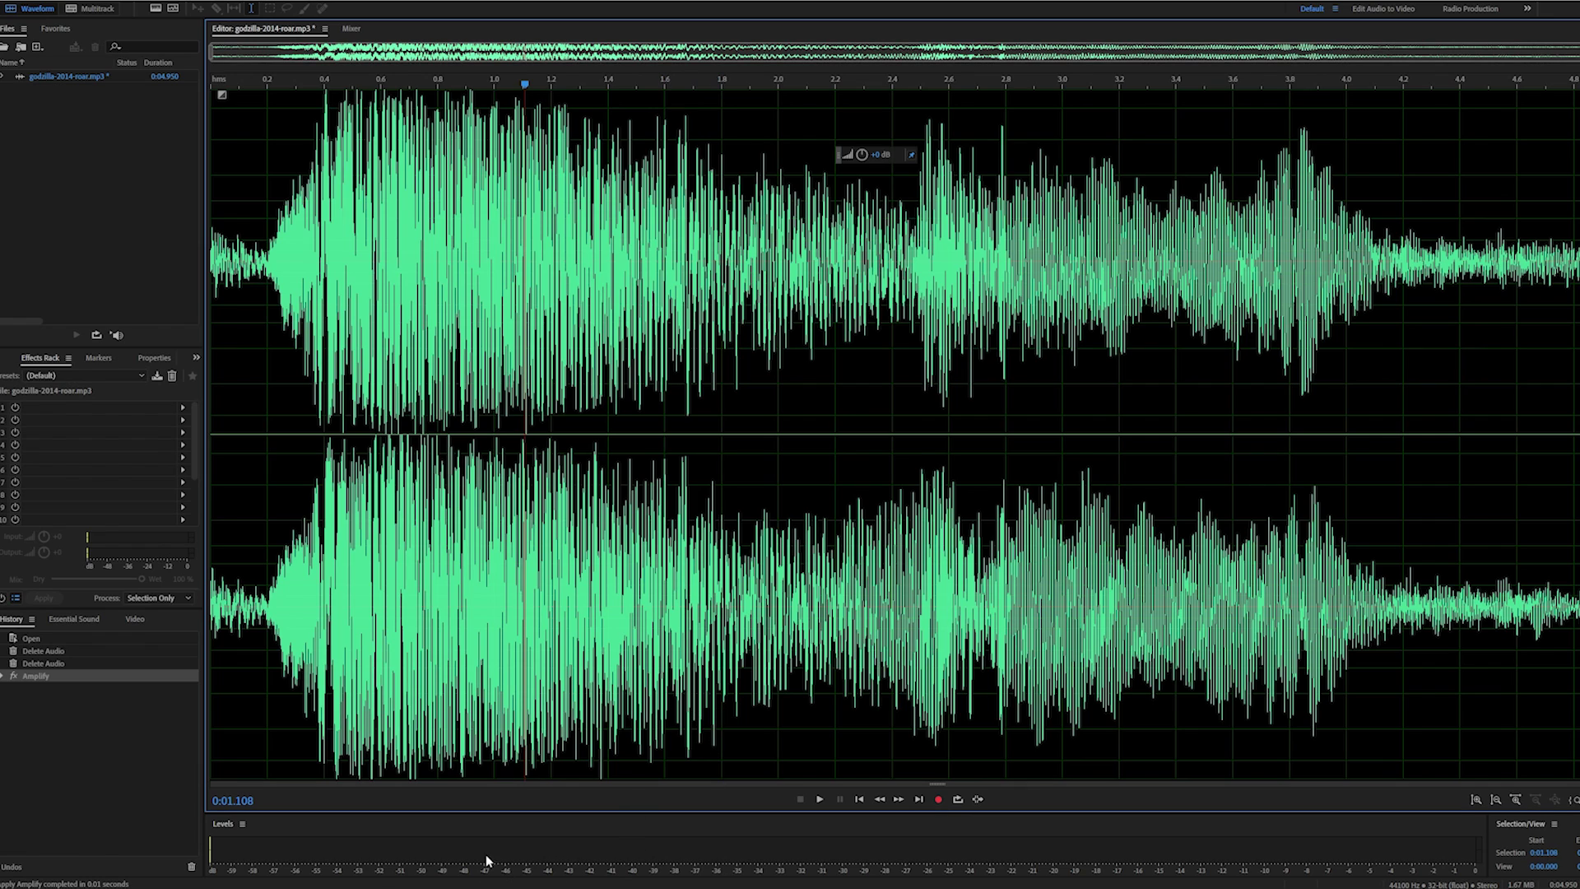
Add goofy-slip from the Soundboard Sounds 8 folder to Audition and play it from about 0.14 s.
{"action": "left_click", "coordinate": [613, 839]}
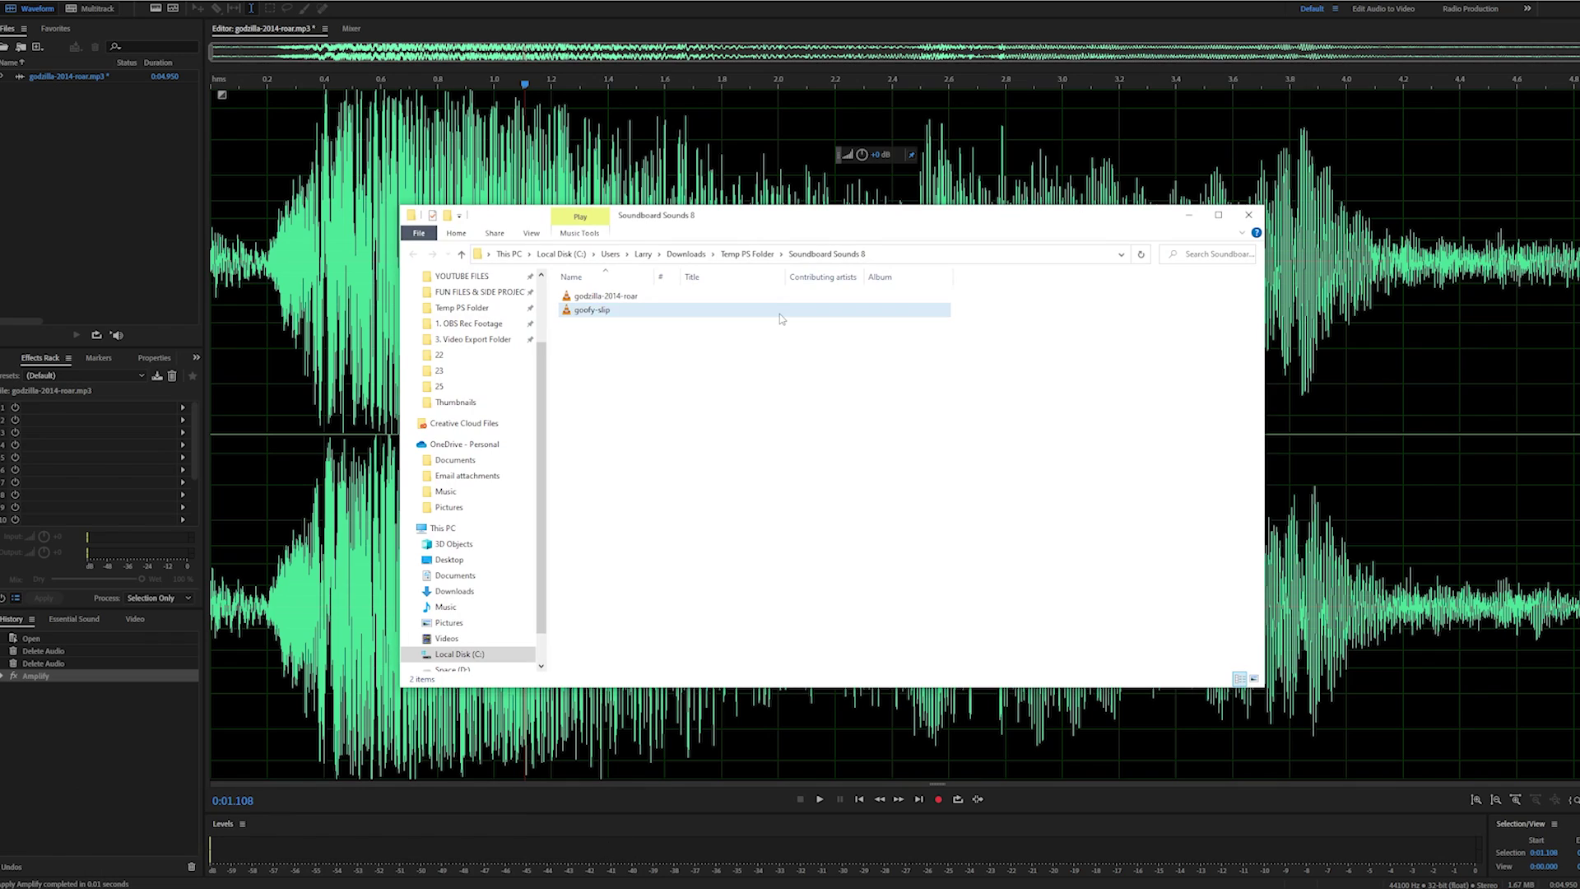
{"action": "right_click", "coordinate": [638, 309]}
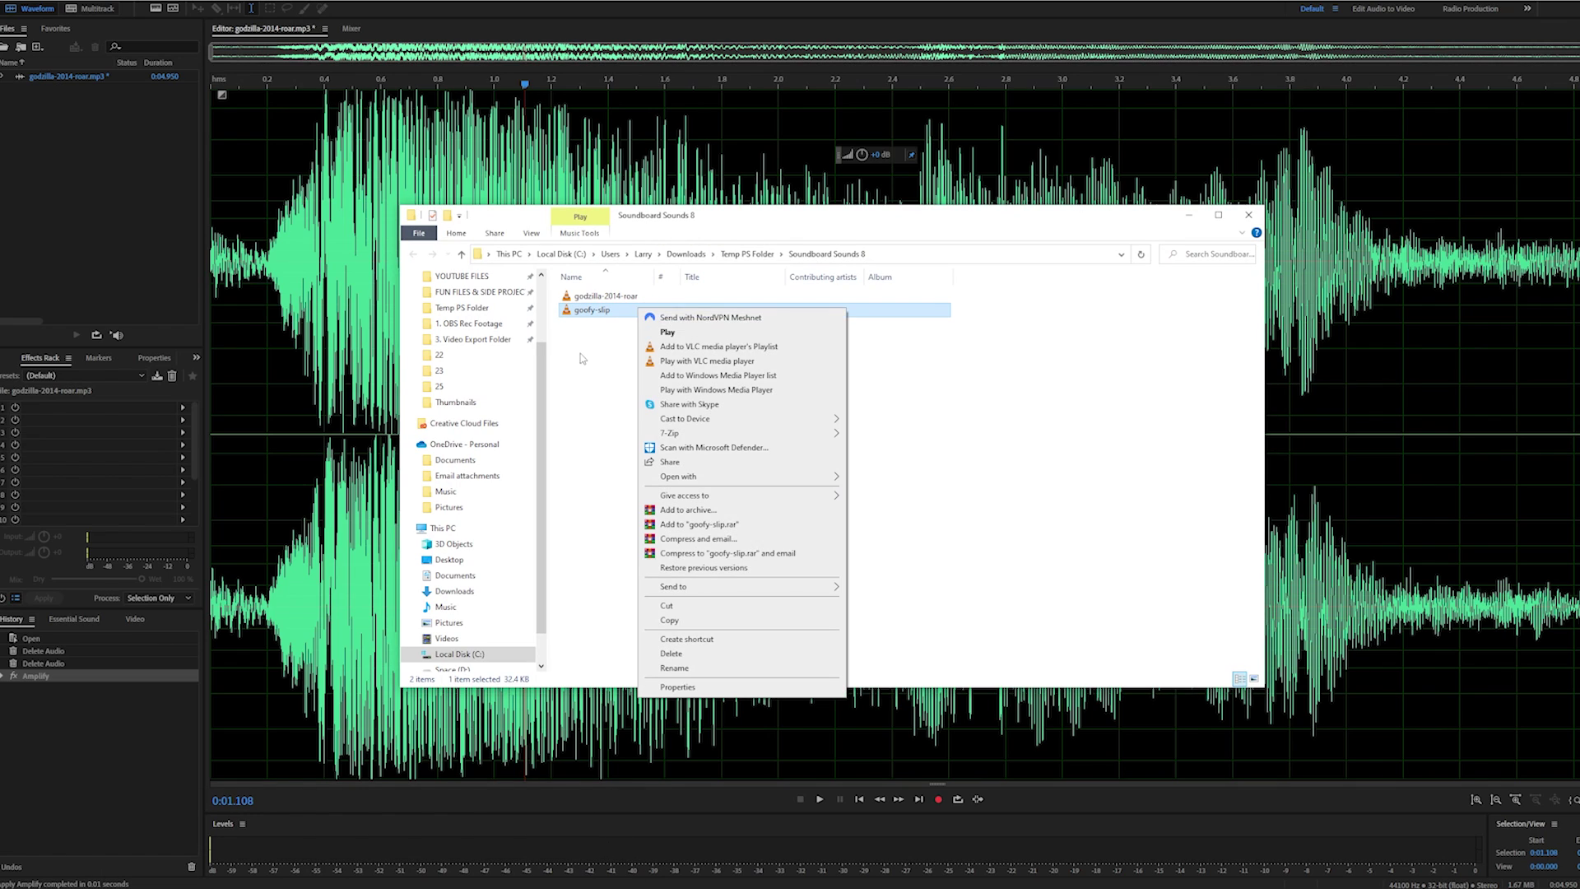
{"action": "left_click", "coordinate": [615, 312]}
{"action": "key", "text": "ctrl+a"}
{"action": "left_click", "coordinate": [681, 356]}
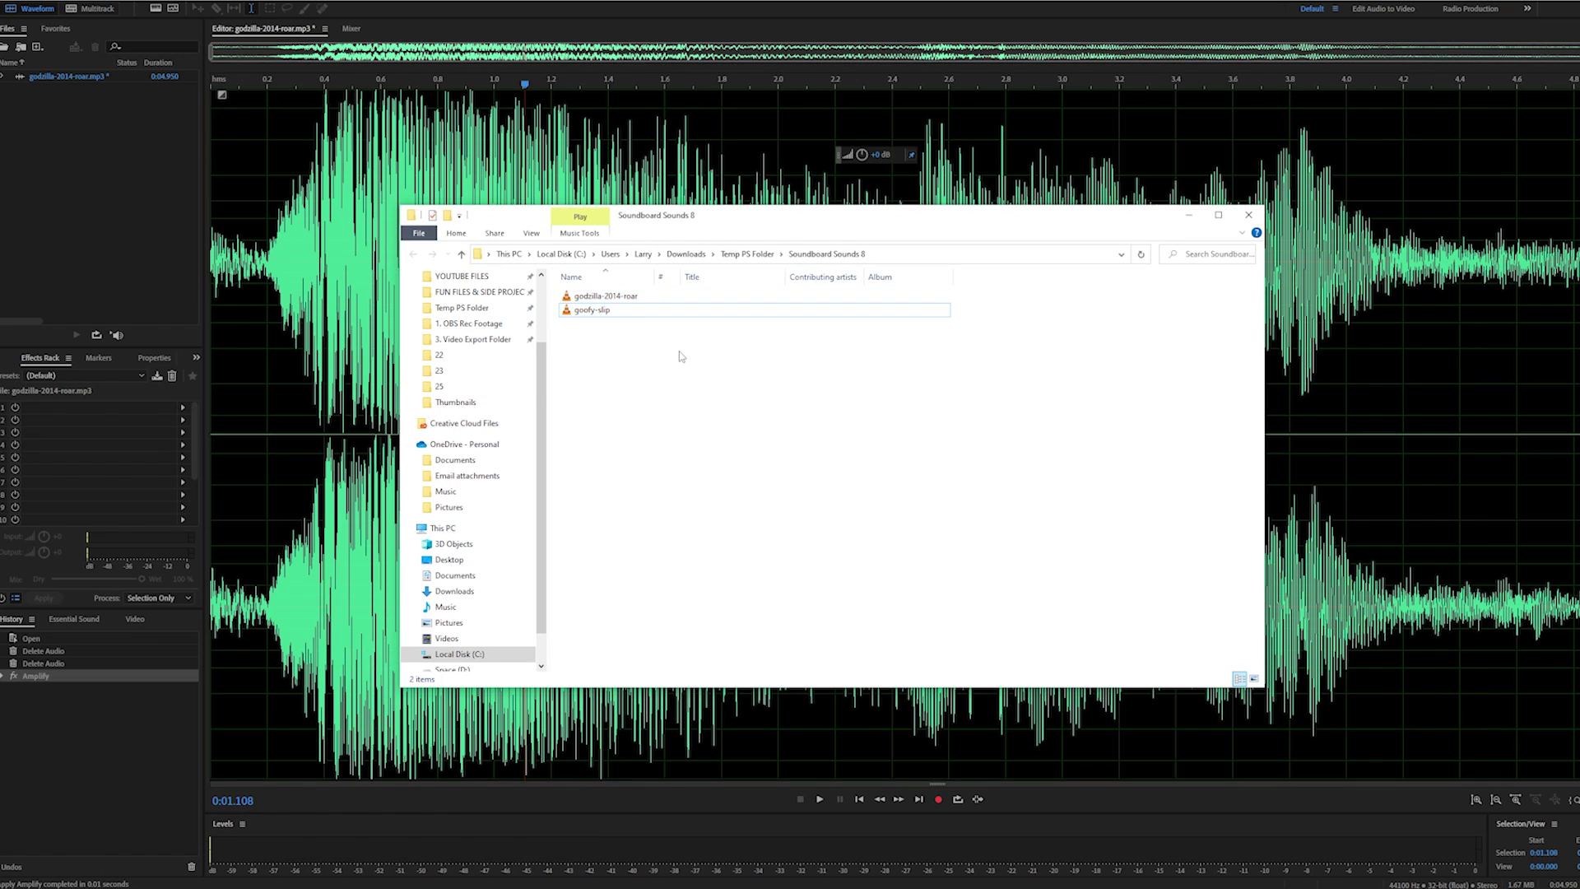
{"action": "key", "text": "ctrl+a"}
{"action": "left_click_drag", "start_coordinate": [548, 301], "coordinate": [85, 120]}
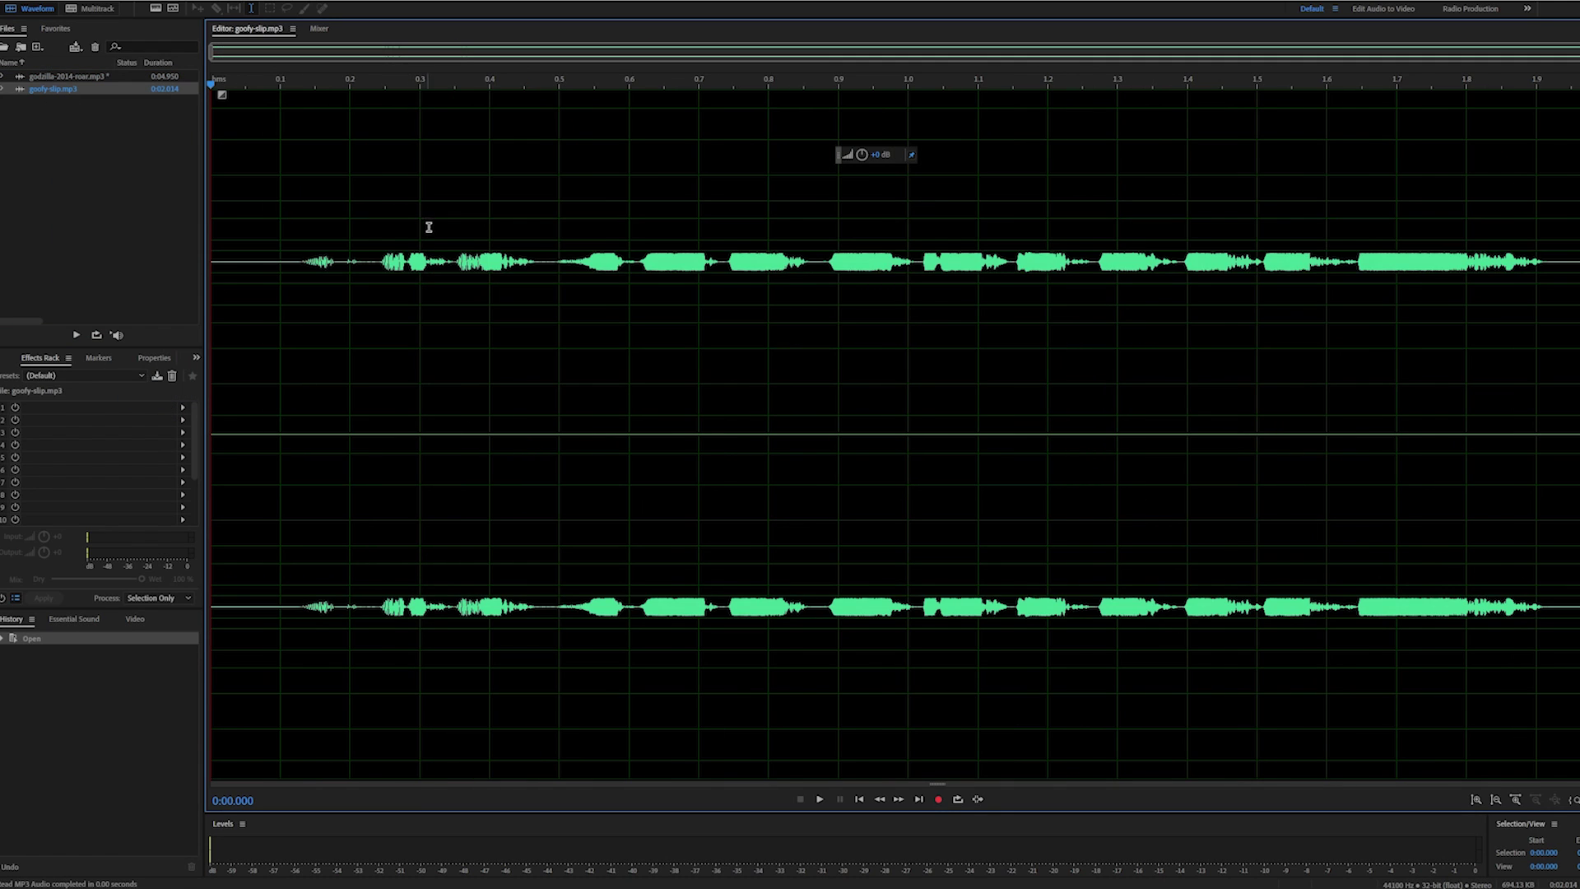
{"action": "left_click", "coordinate": [310, 241]}
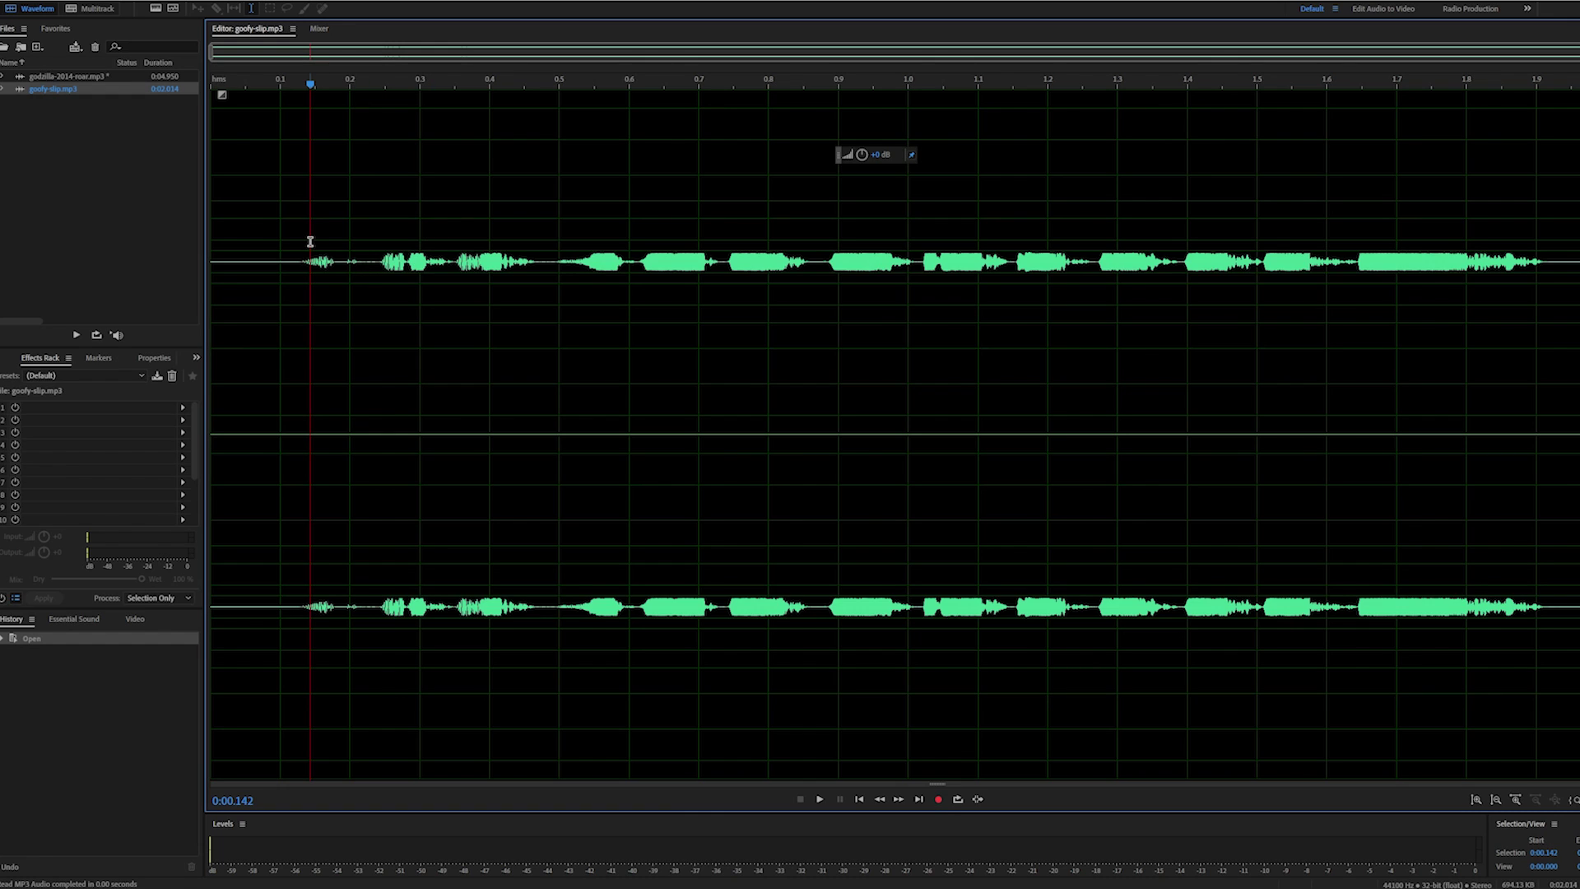
{"action": "key", "text": "space"}
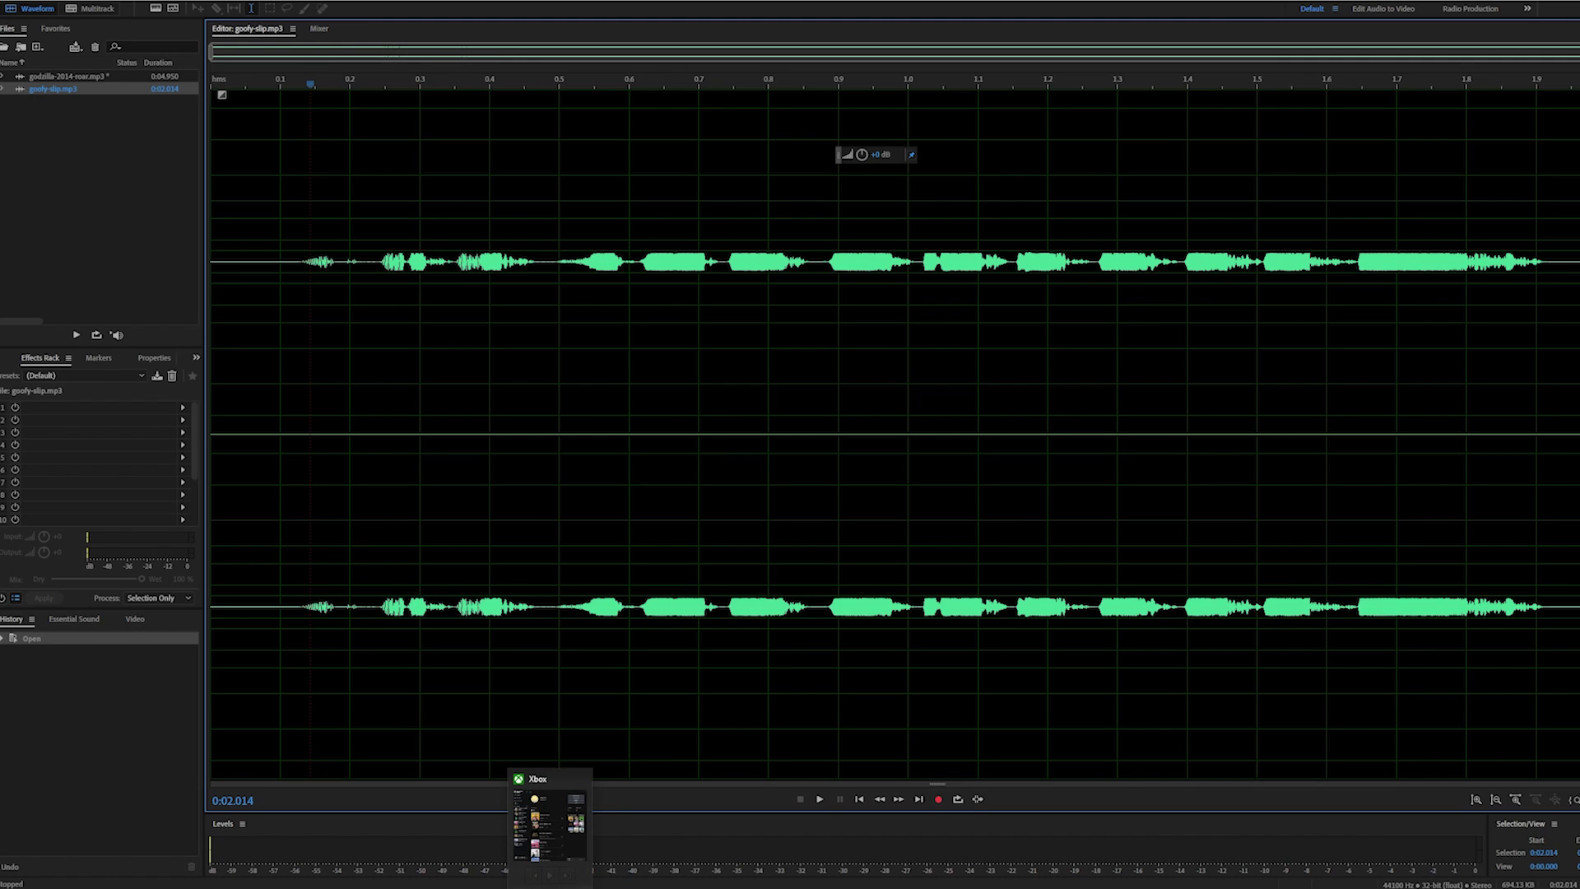
Switch to Discord and open the Soundboard page in the test server's settings.
{"action": "left_click", "coordinate": [573, 884]}
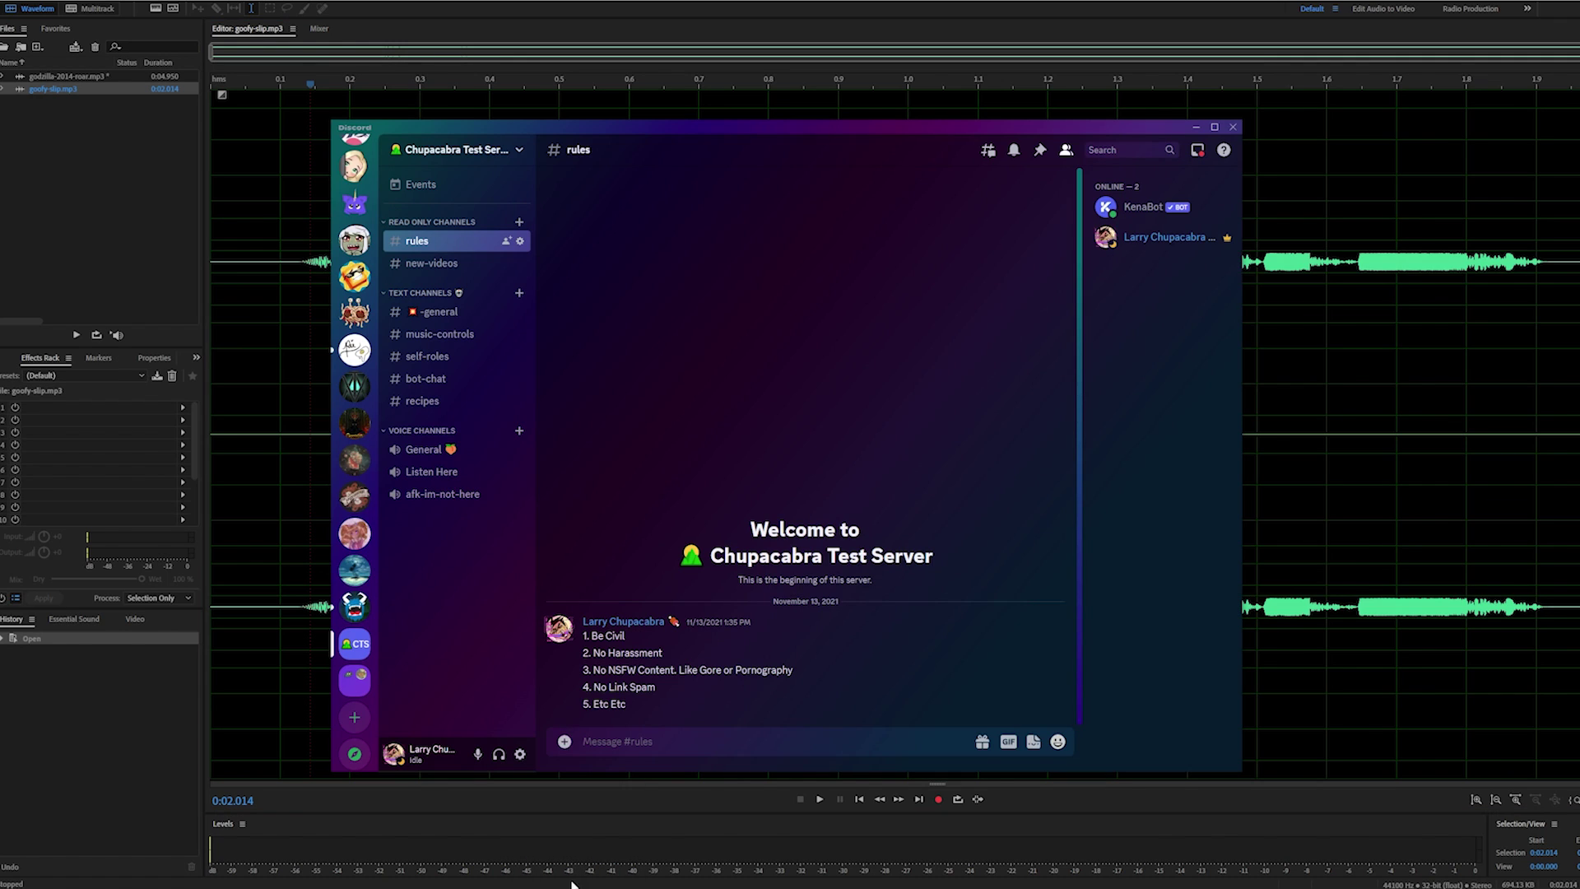
{"action": "left_click", "coordinate": [458, 163]}
{"action": "left_click", "coordinate": [457, 163]}
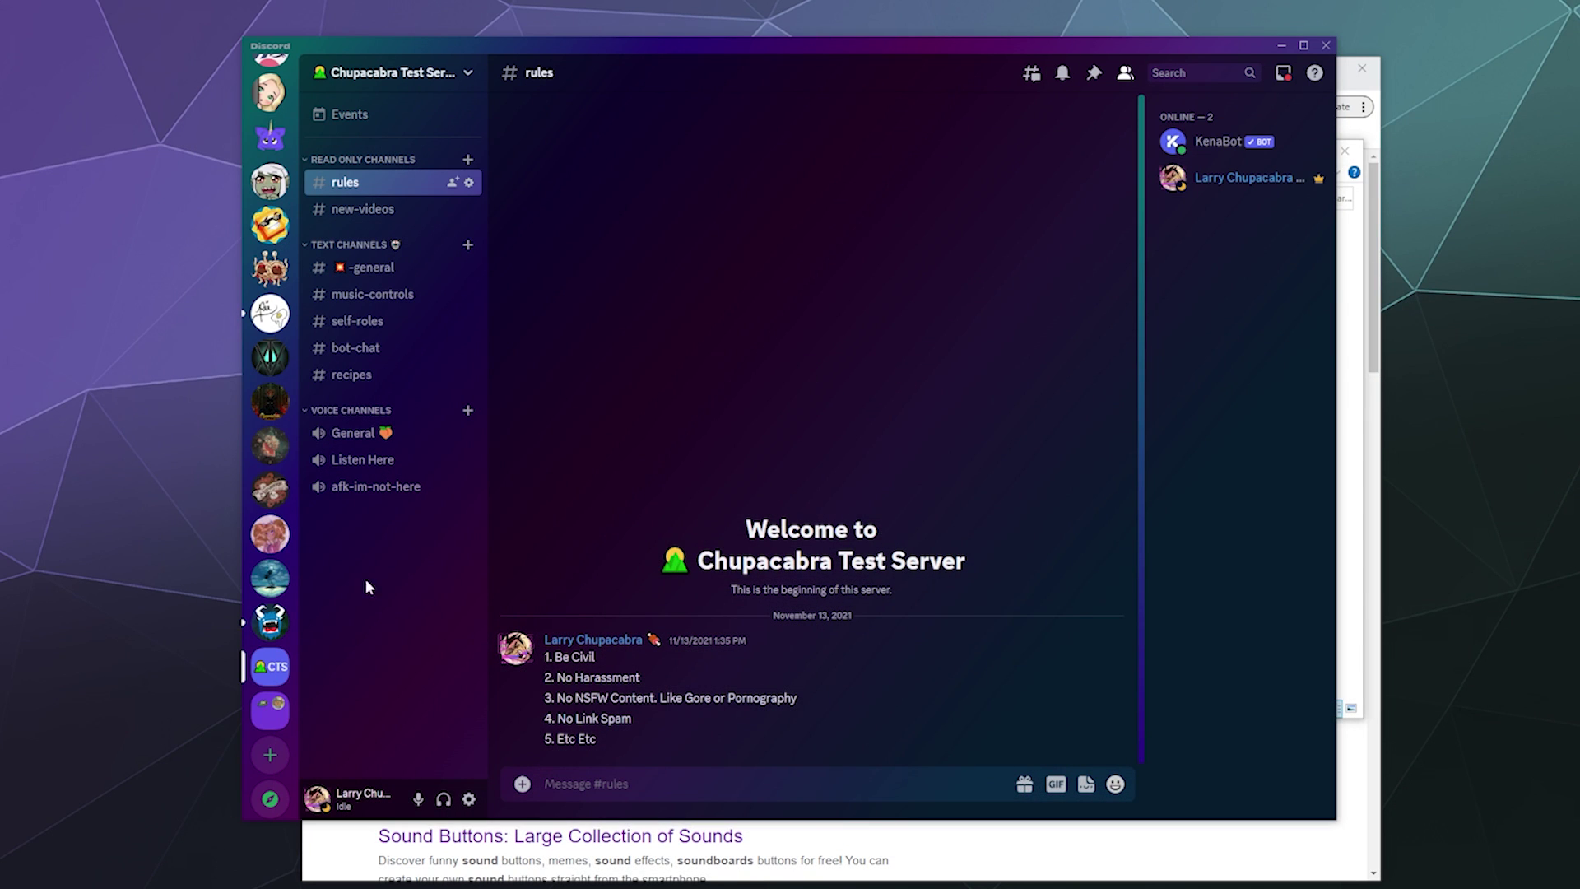
{"action": "left_click", "coordinate": [455, 72]}
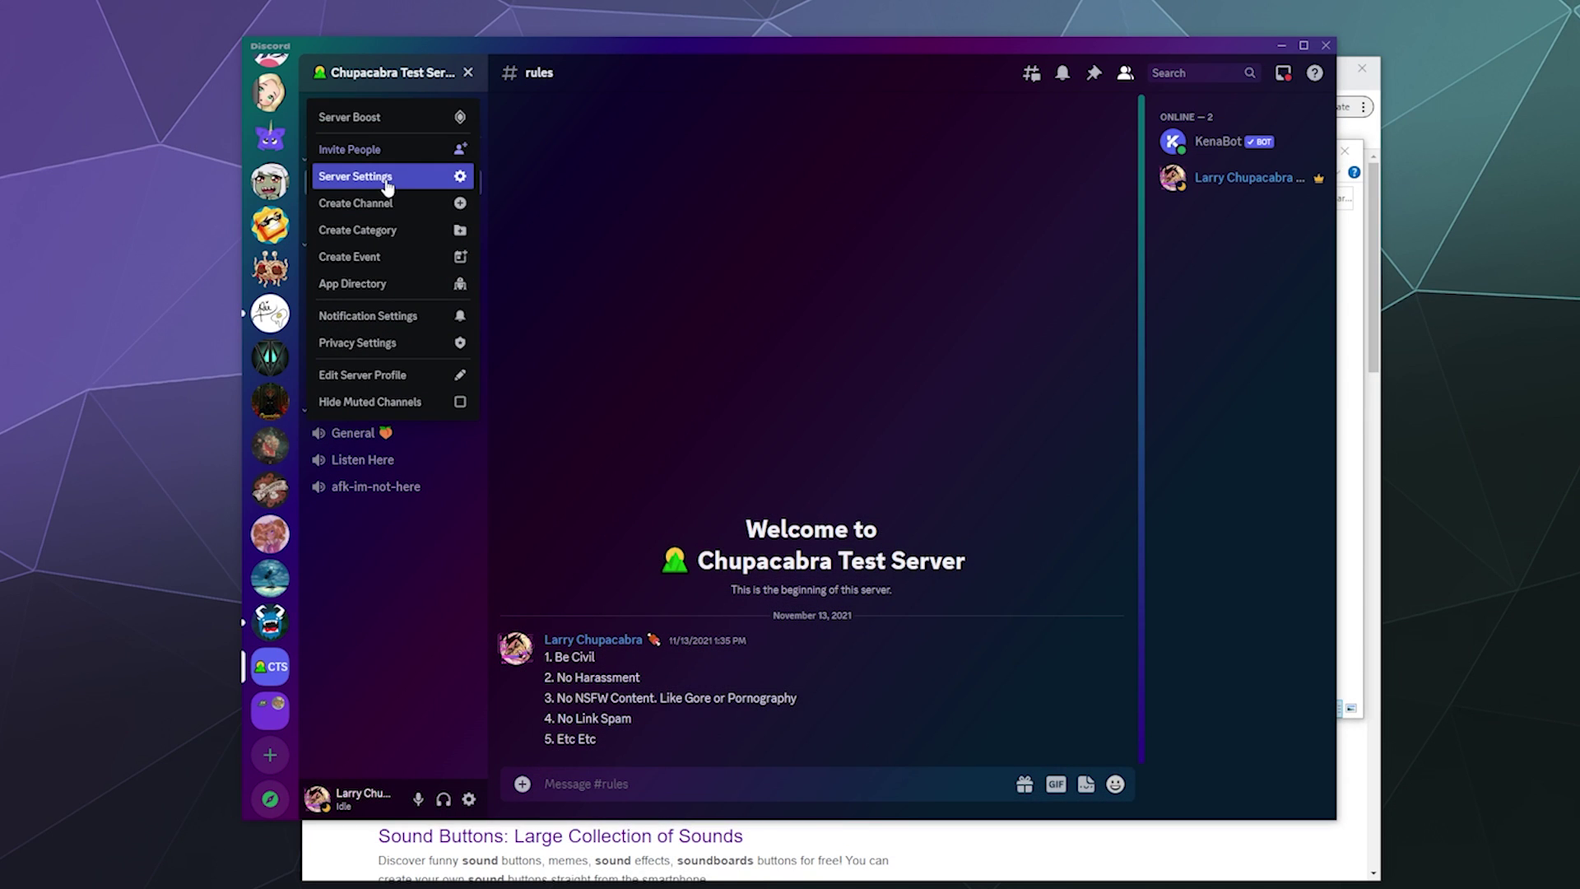
{"action": "left_click", "coordinate": [387, 178]}
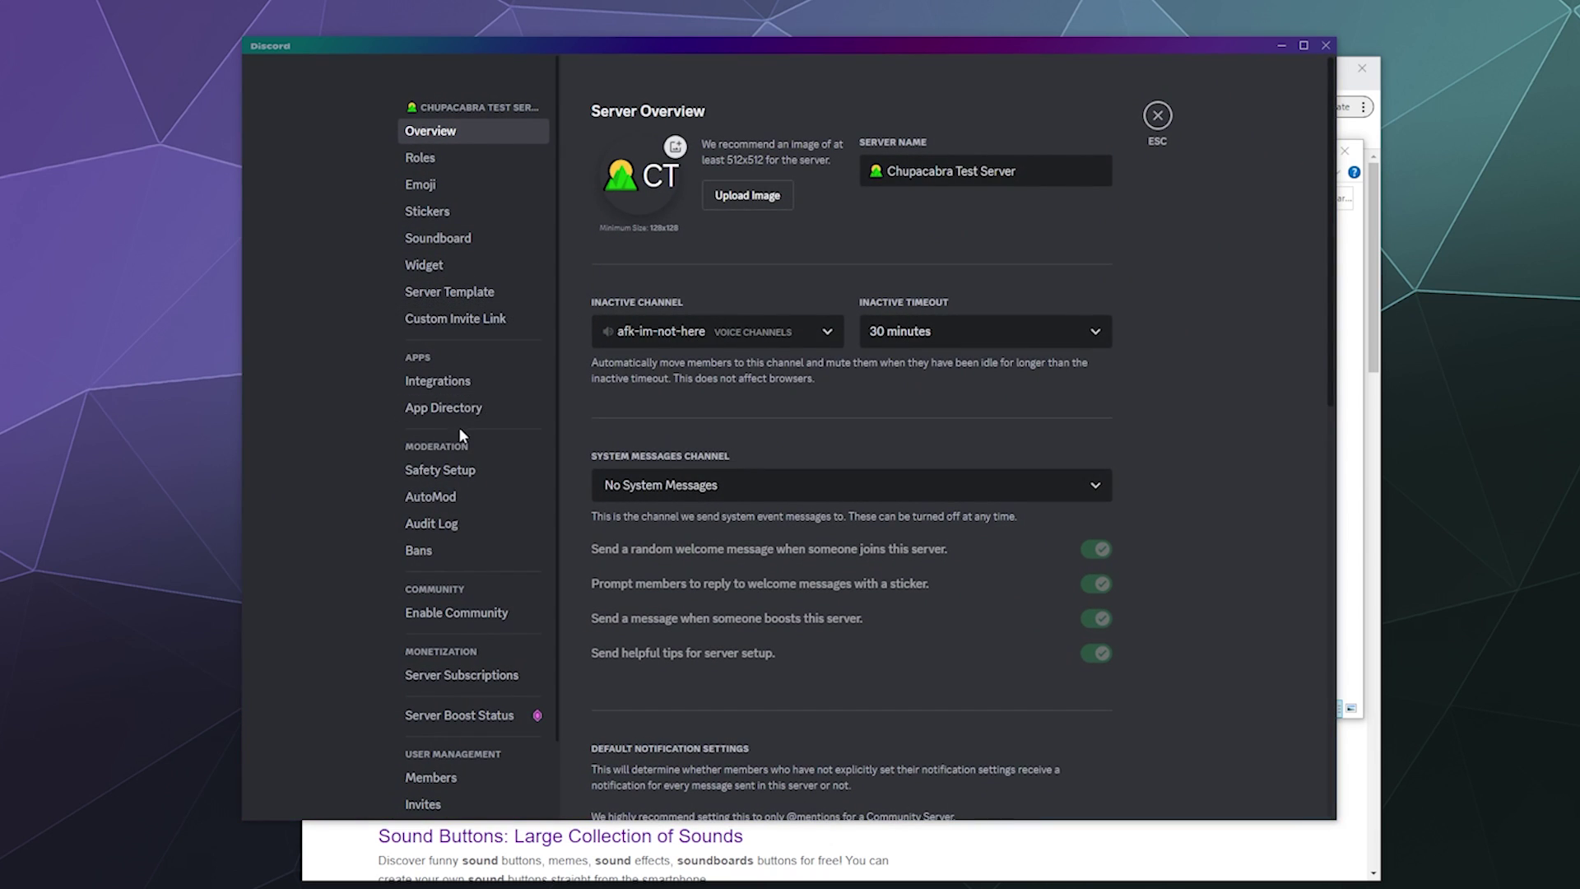
{"action": "left_click", "coordinate": [456, 240]}
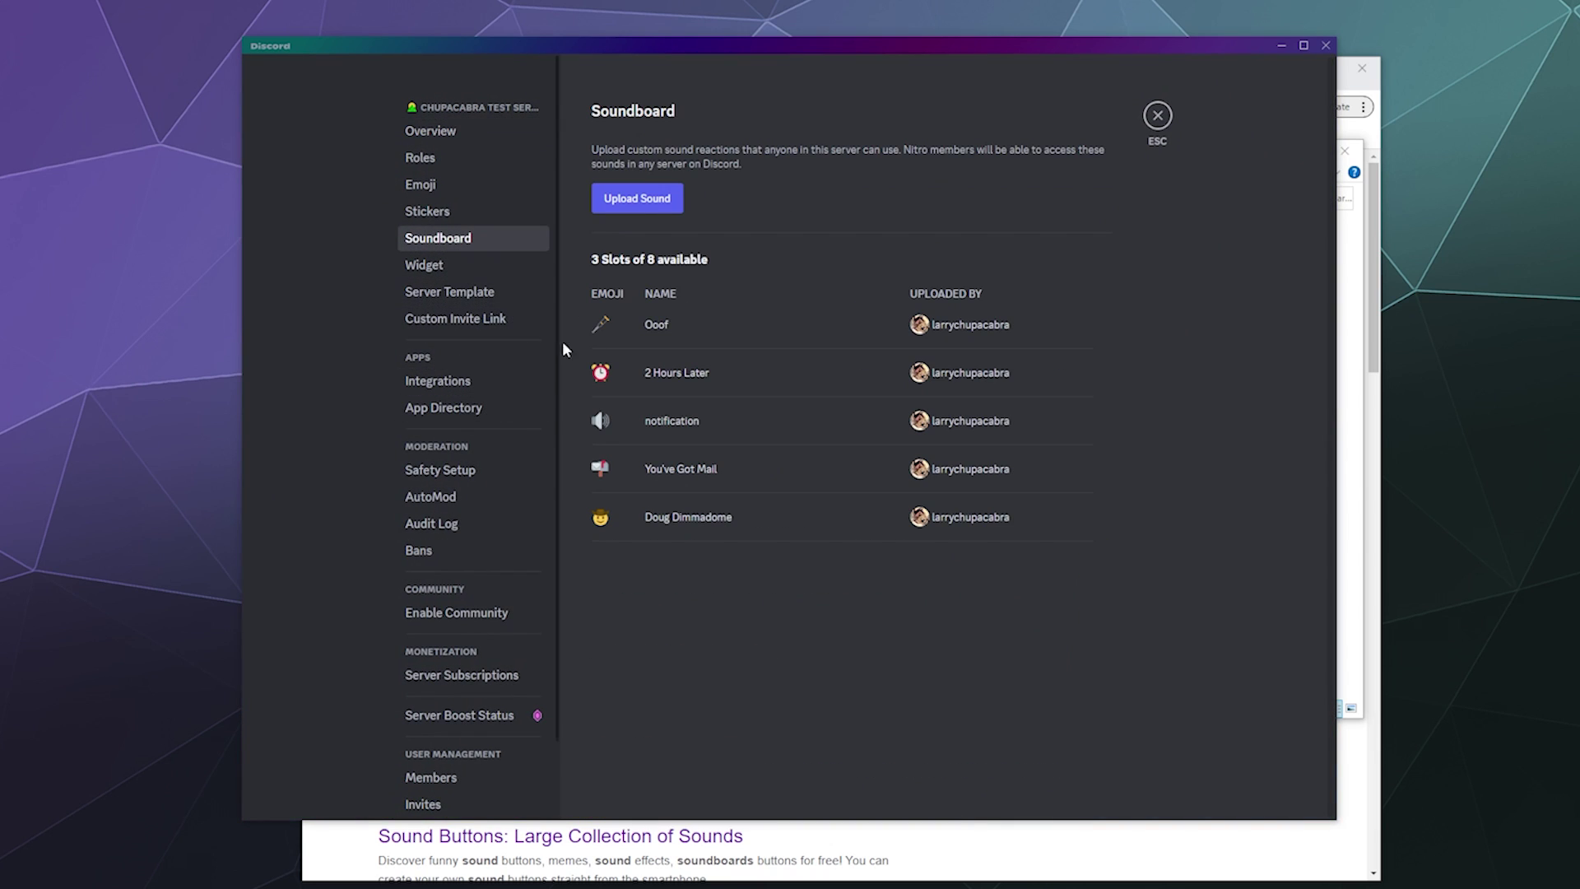
Start a new sound upload and choose godzilla-2014-roar from the Soundboard Sounds 8 folder inside Temp PS Folder.
{"action": "left_click", "coordinate": [640, 214]}
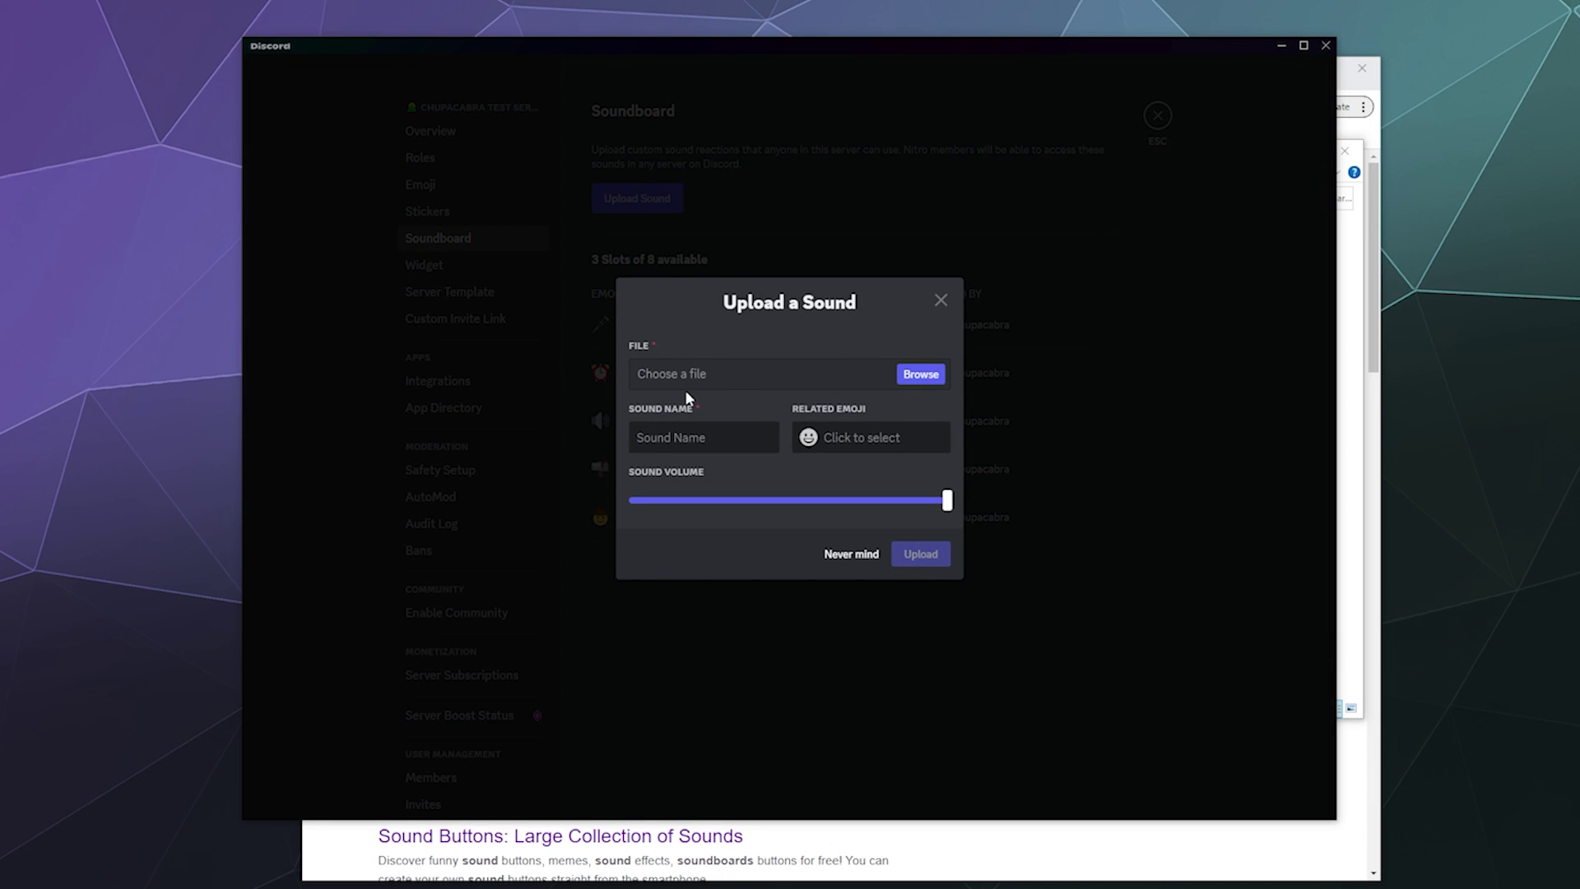
{"action": "left_click", "coordinate": [903, 375]}
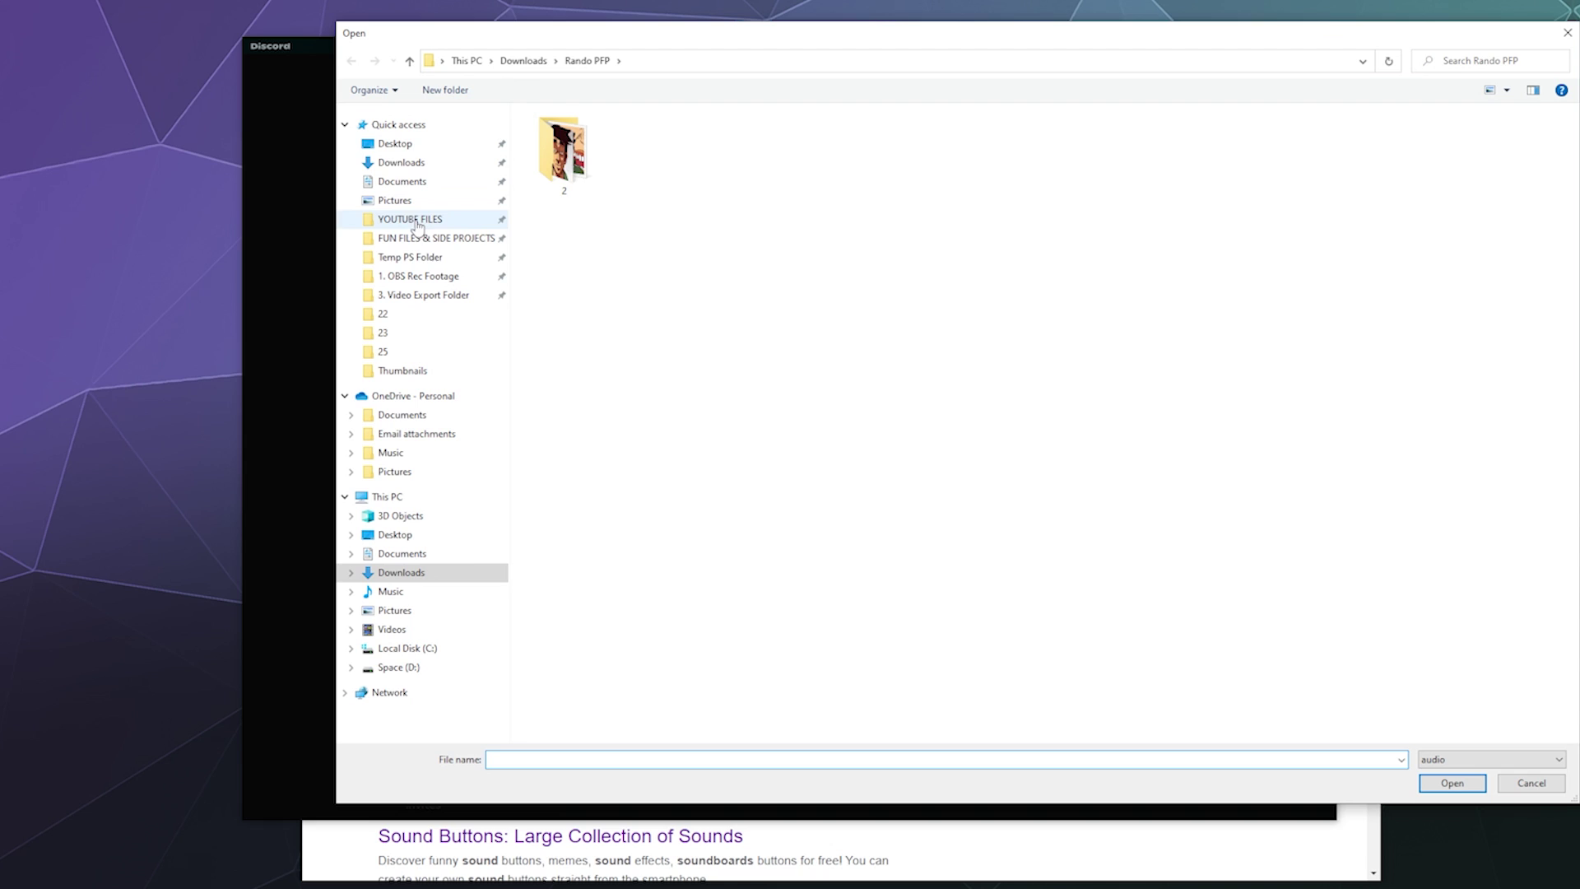
{"action": "left_click", "coordinate": [417, 262]}
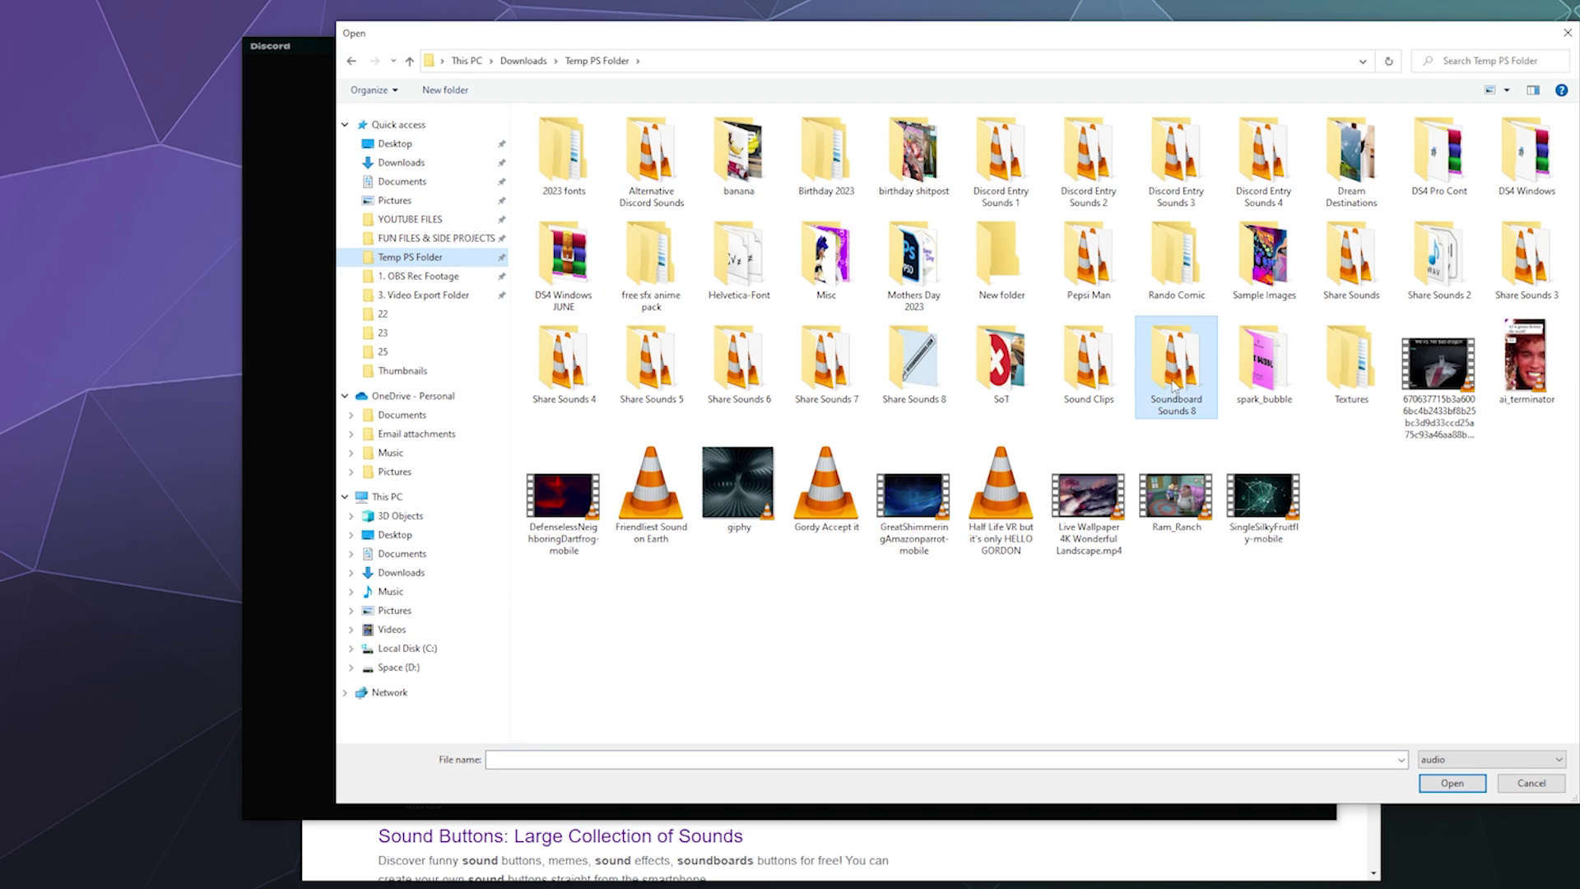
{"action": "double_click", "coordinate": [1161, 395]}
{"action": "left_click", "coordinate": [578, 155]}
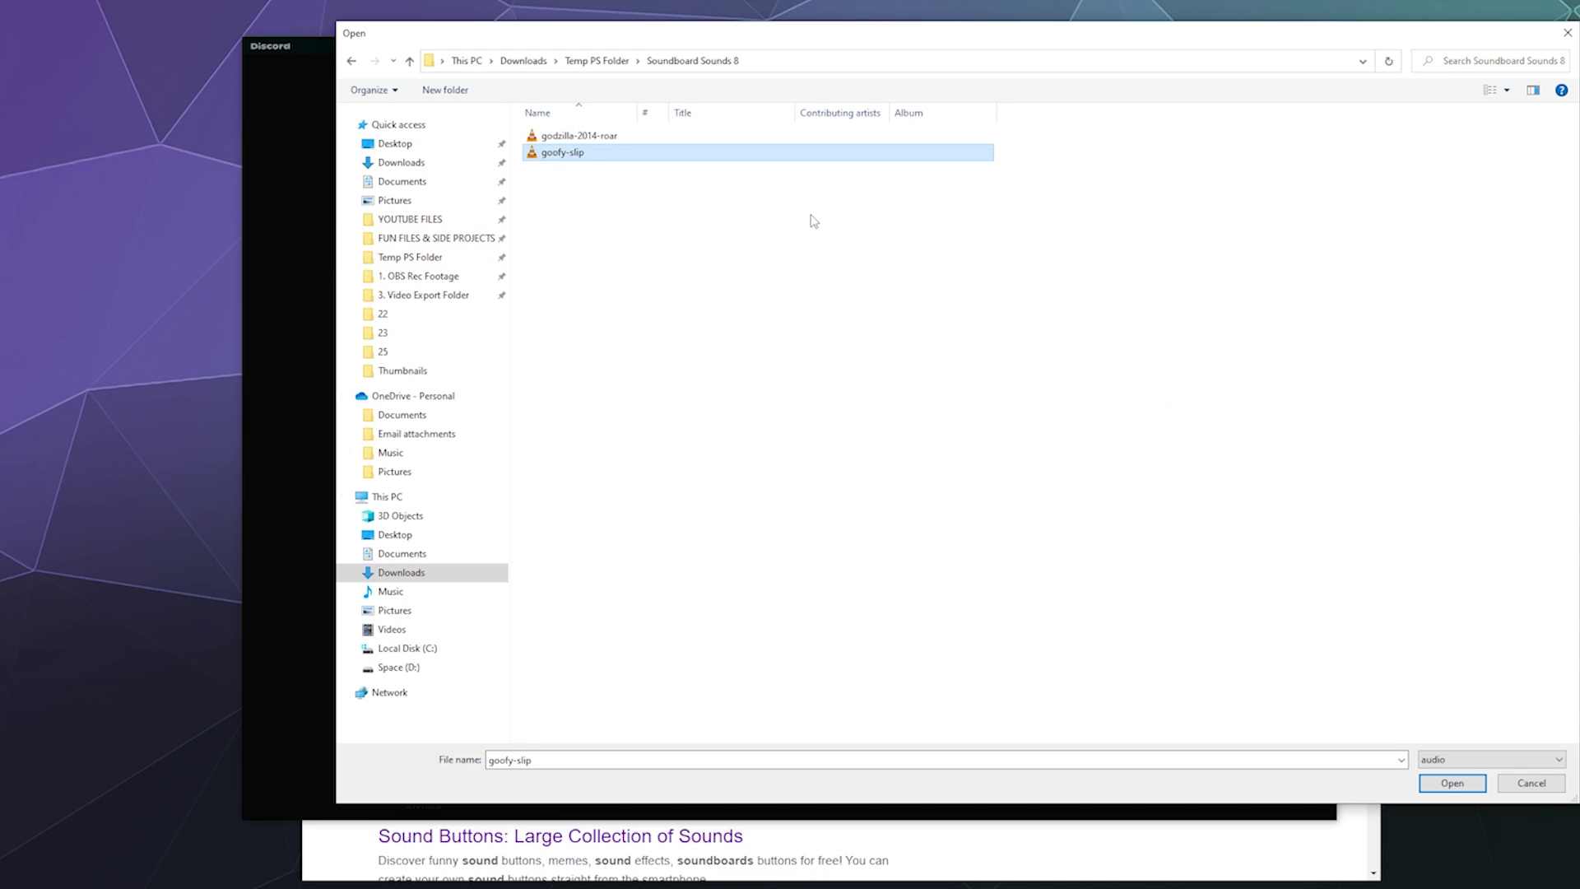
{"action": "left_click", "coordinate": [654, 136]}
{"action": "left_click", "coordinate": [1451, 781]}
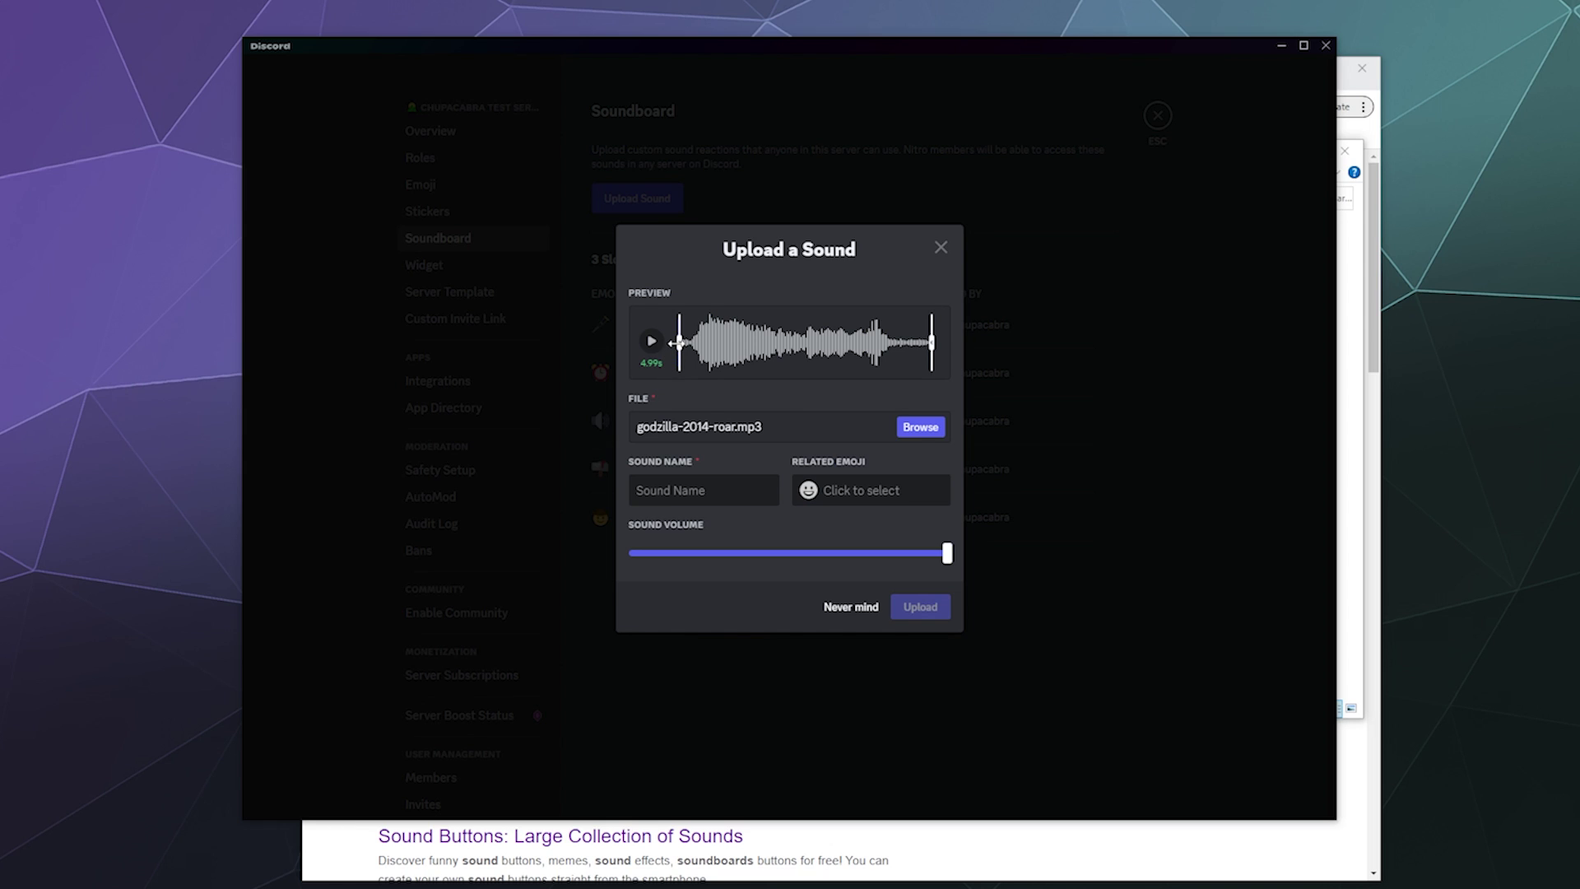
Trim both ends of the godzilla-2014-roar clip to about 3.91 s, preview it, and lower its sound volume to roughly one third.
{"action": "left_click_drag", "start_coordinate": [673, 343], "coordinate": [755, 355]}
{"action": "left_click_drag", "start_coordinate": [932, 347], "coordinate": [847, 353]}
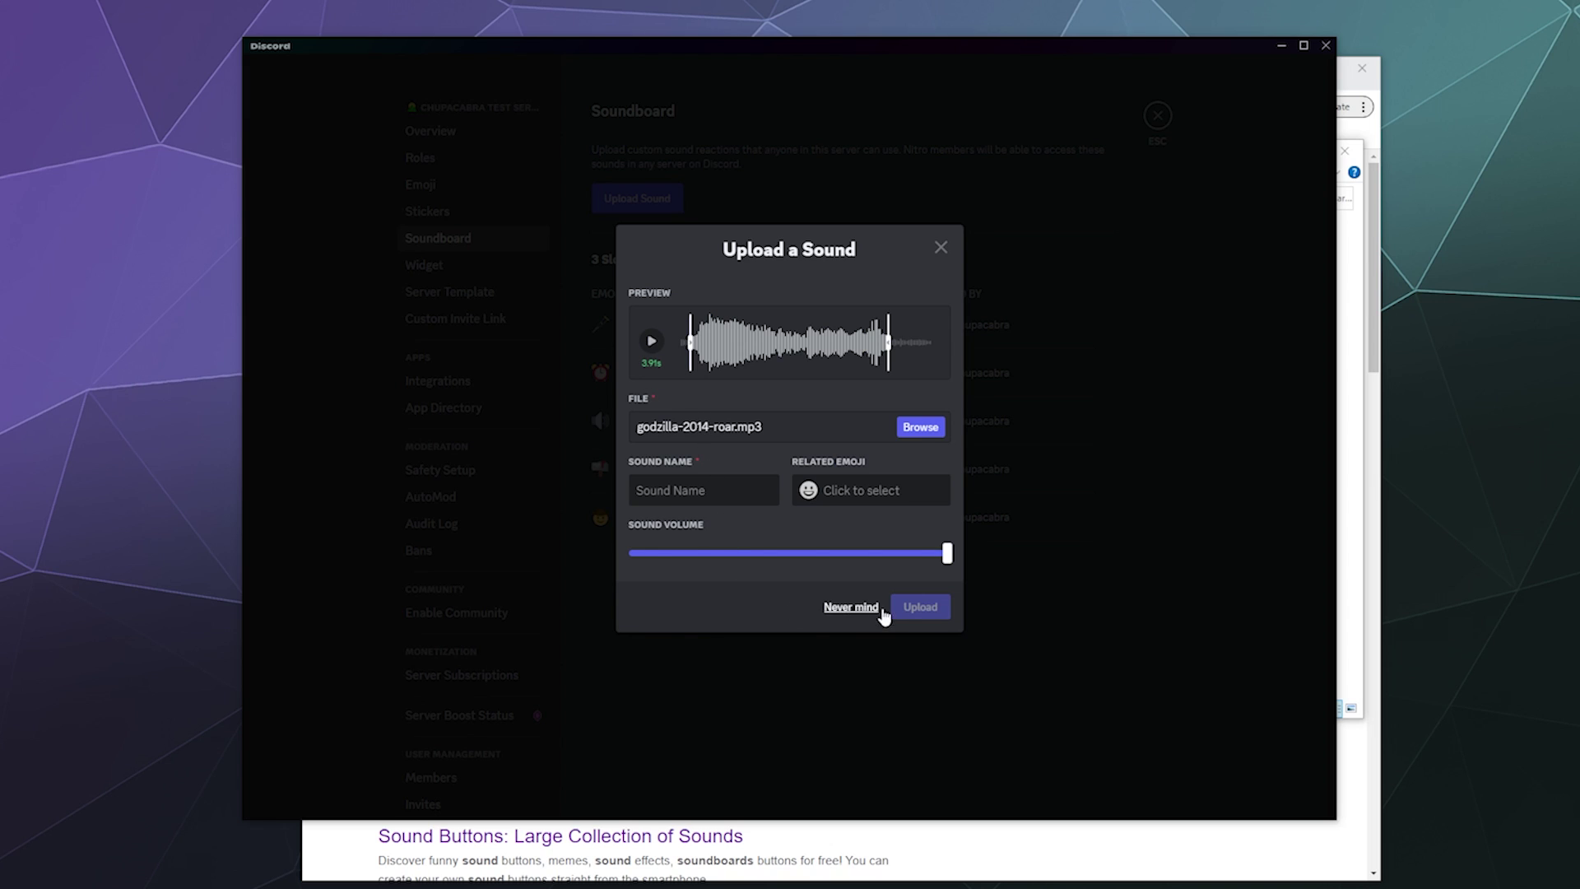
{"action": "mouse_move", "coordinate": [948, 553]}
{"action": "left_click", "coordinate": [651, 341]}
{"action": "left_click_drag", "start_coordinate": [951, 549], "coordinate": [744, 560]}
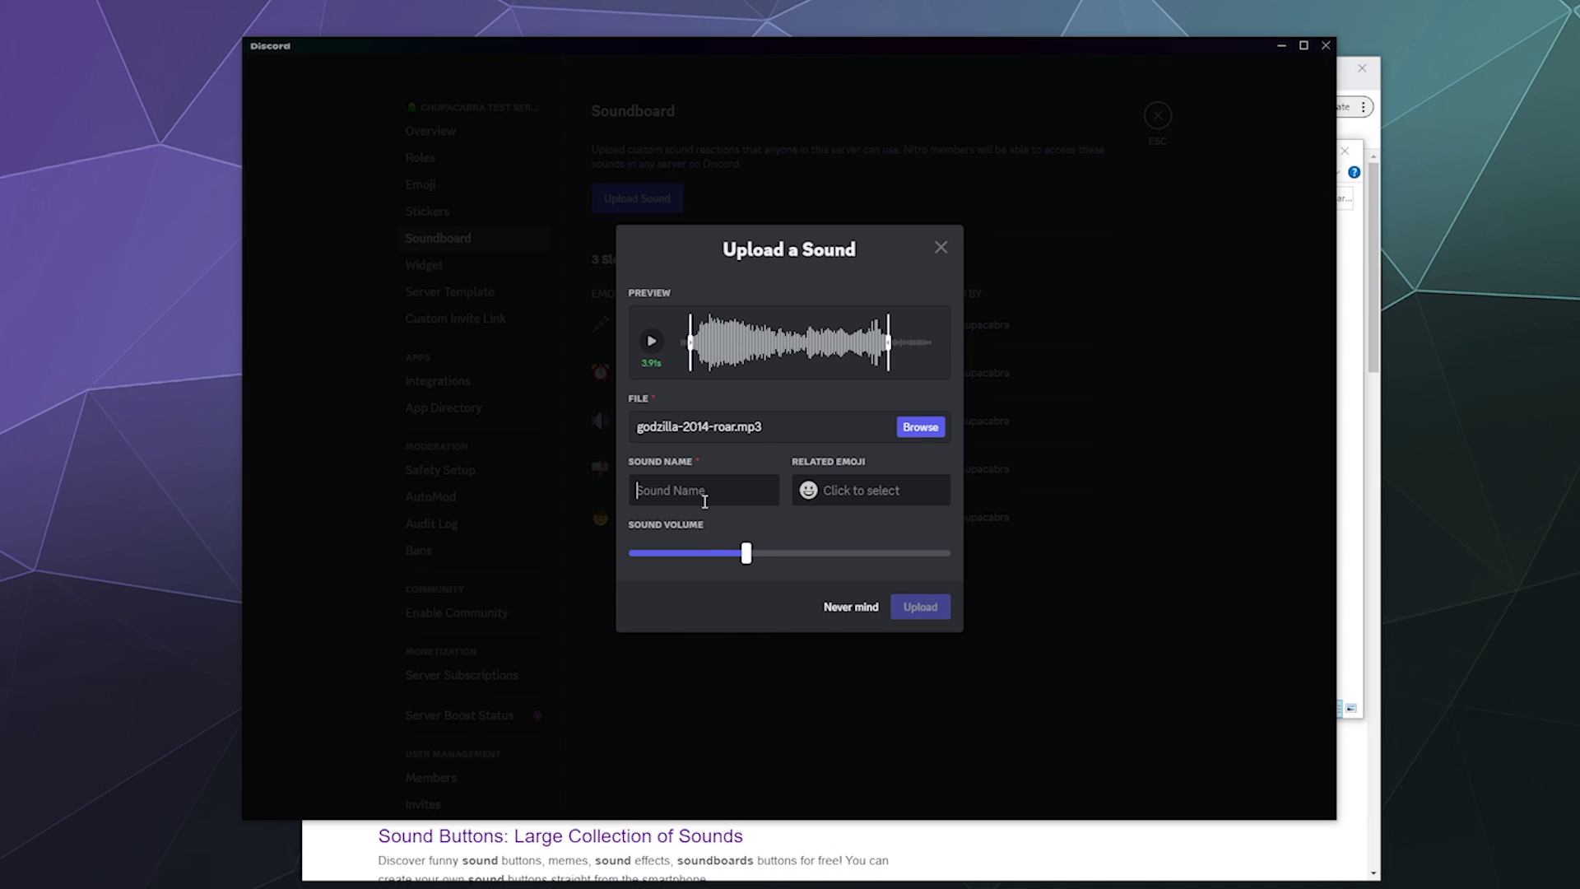
Name the sound Godzilla, assign the lizard emoji to it, and upload it to the server.
{"action": "left_click", "coordinate": [704, 501]}
{"action": "type", "text": "Godzilla"}
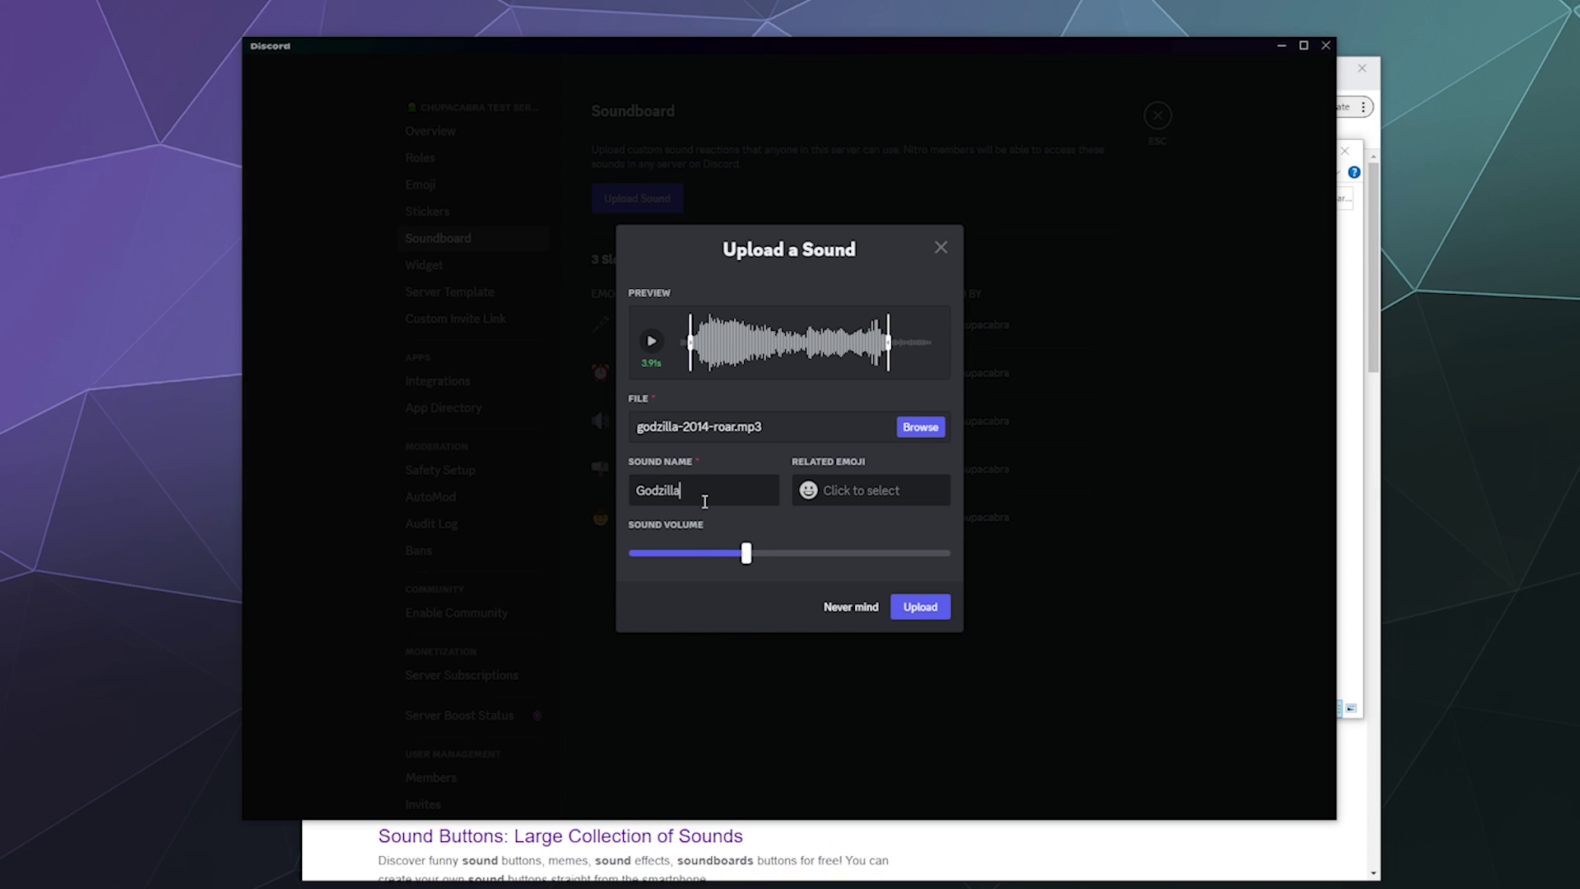
{"action": "left_click", "coordinate": [821, 492]}
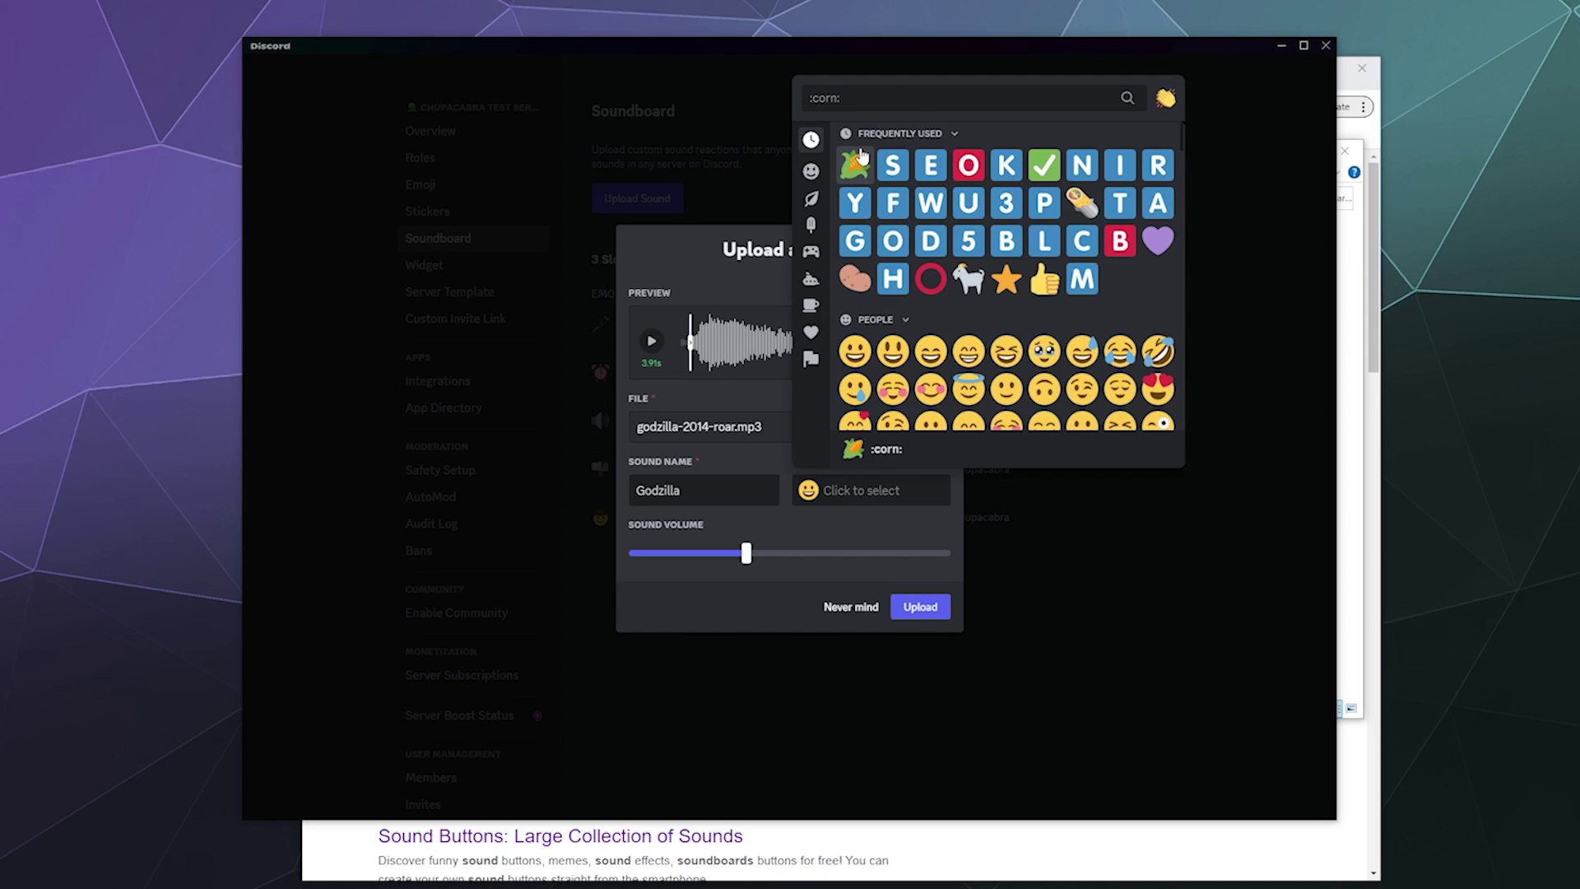
{"action": "key", "text": "ctrl+a"}
{"action": "key", "text": "BackSpace"}
{"action": "type", "text": "lizar"}
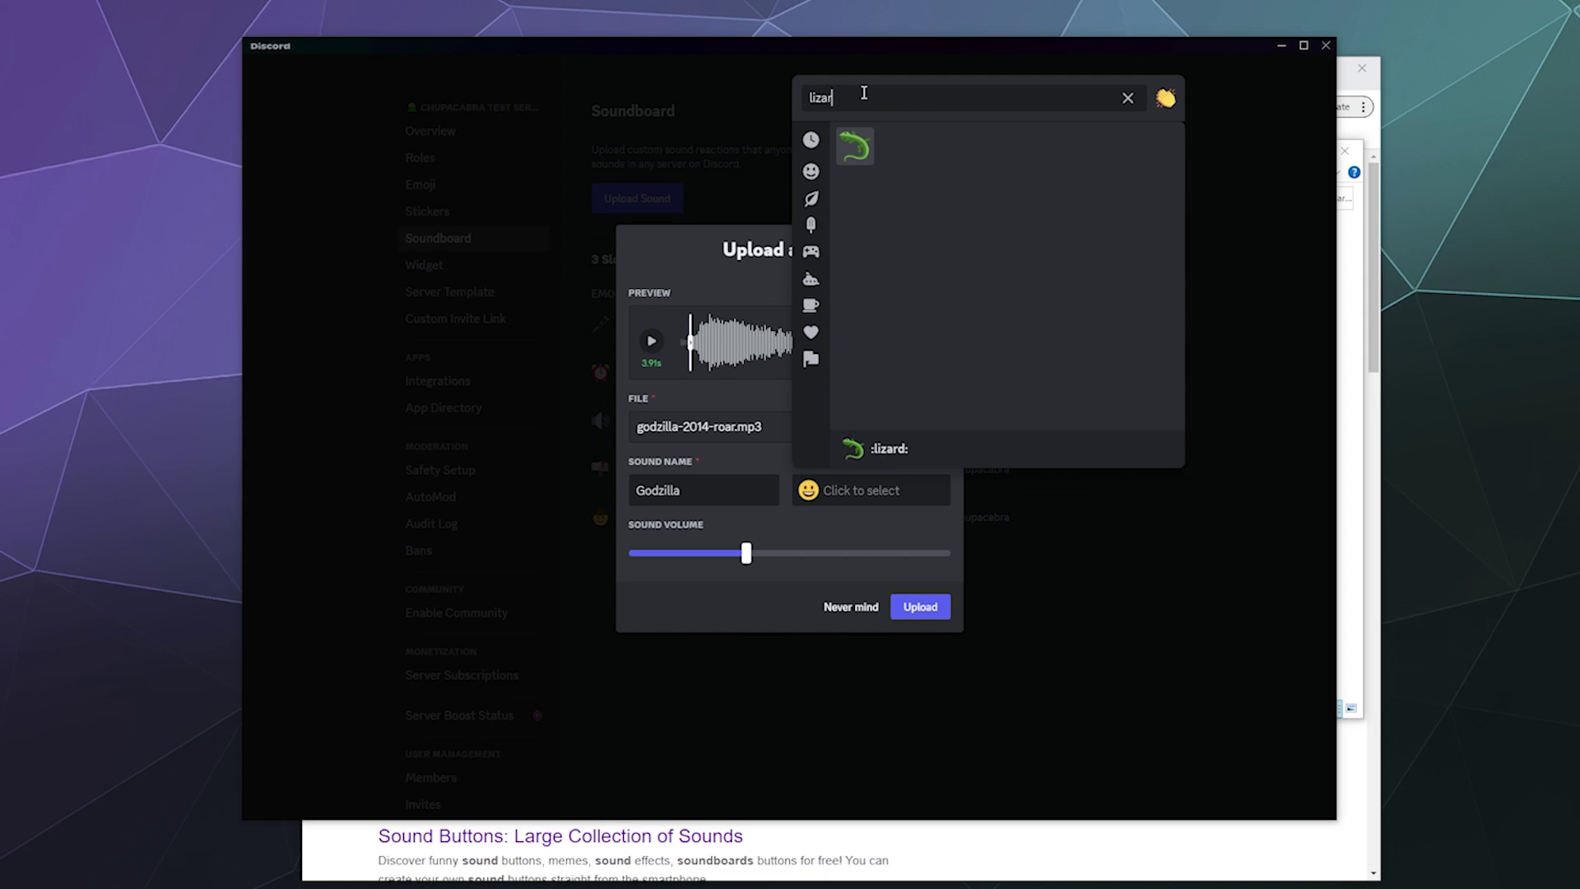
{"action": "left_click", "coordinate": [847, 163]}
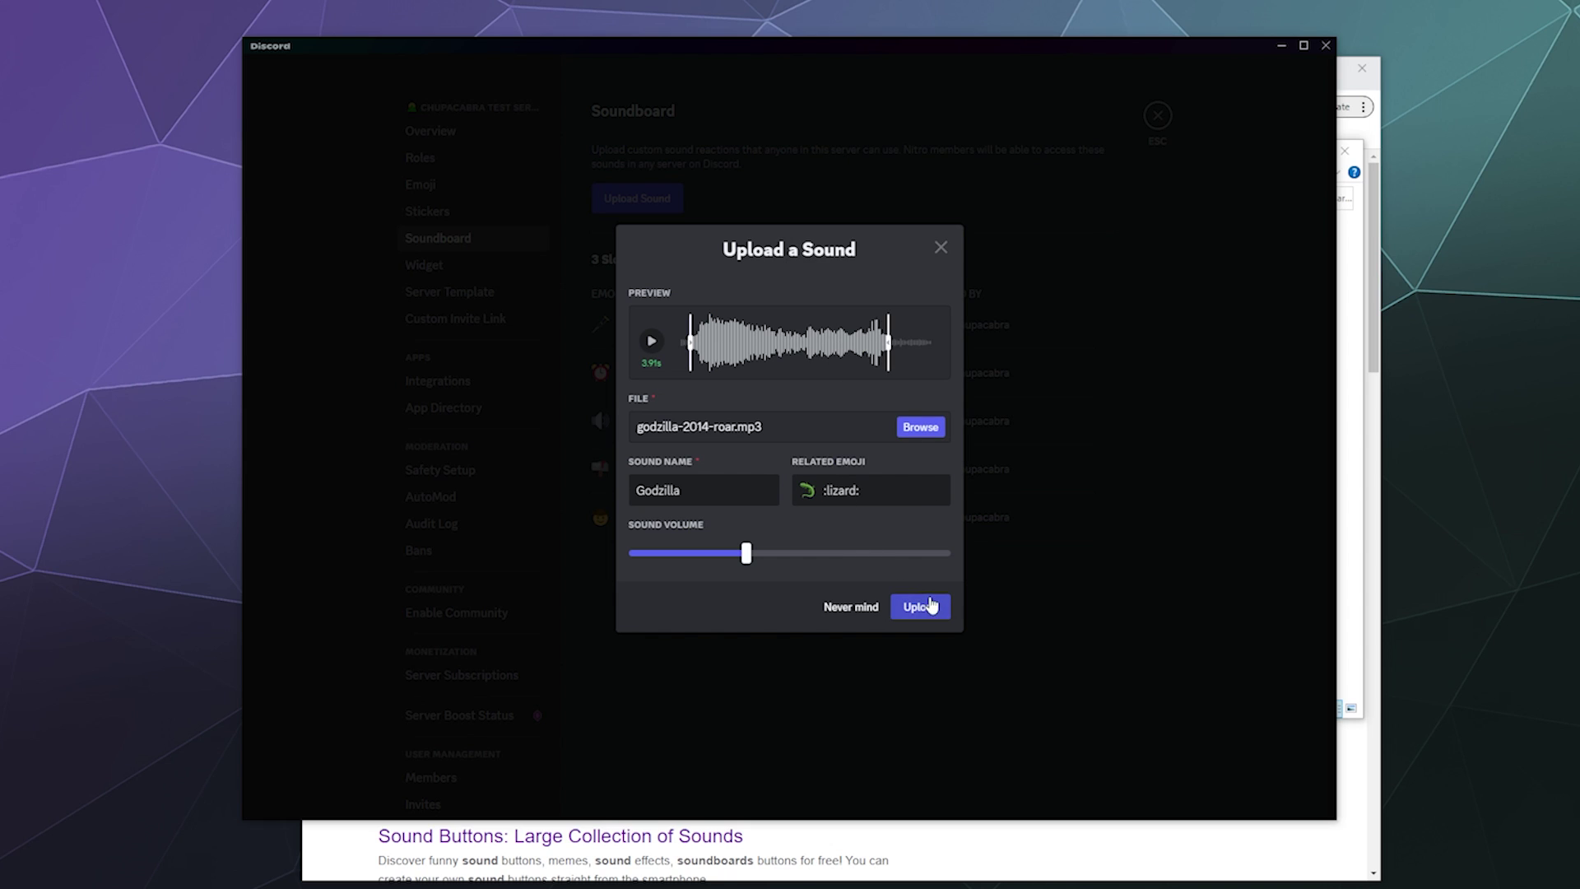
{"action": "left_click", "coordinate": [911, 606]}
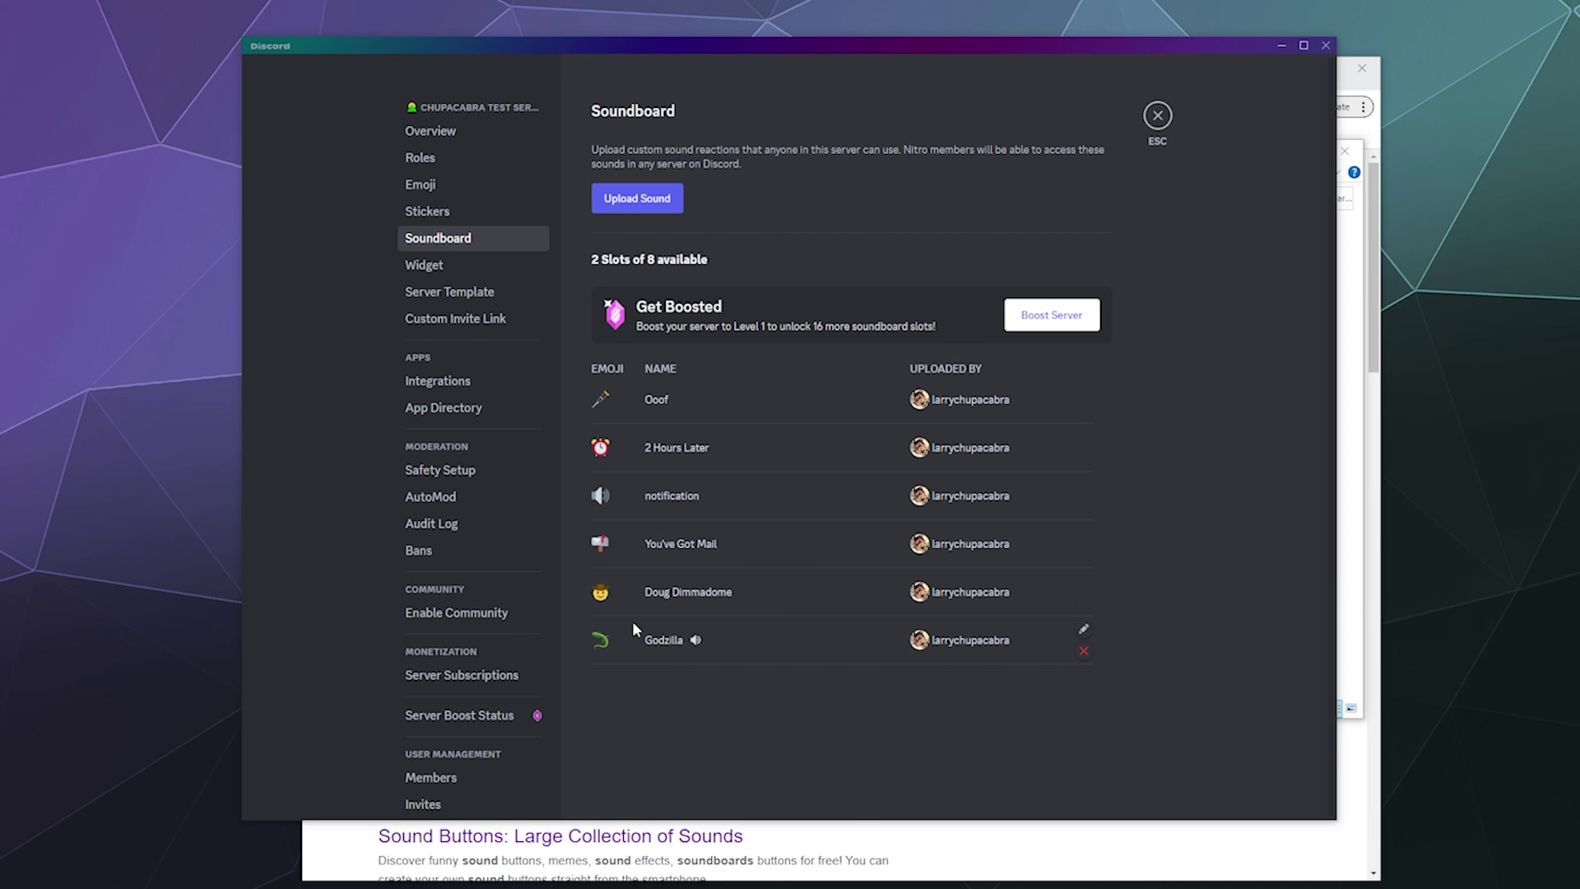
Leave the server settings and join the General voice channel of the test server.
{"action": "left_click", "coordinate": [1157, 117]}
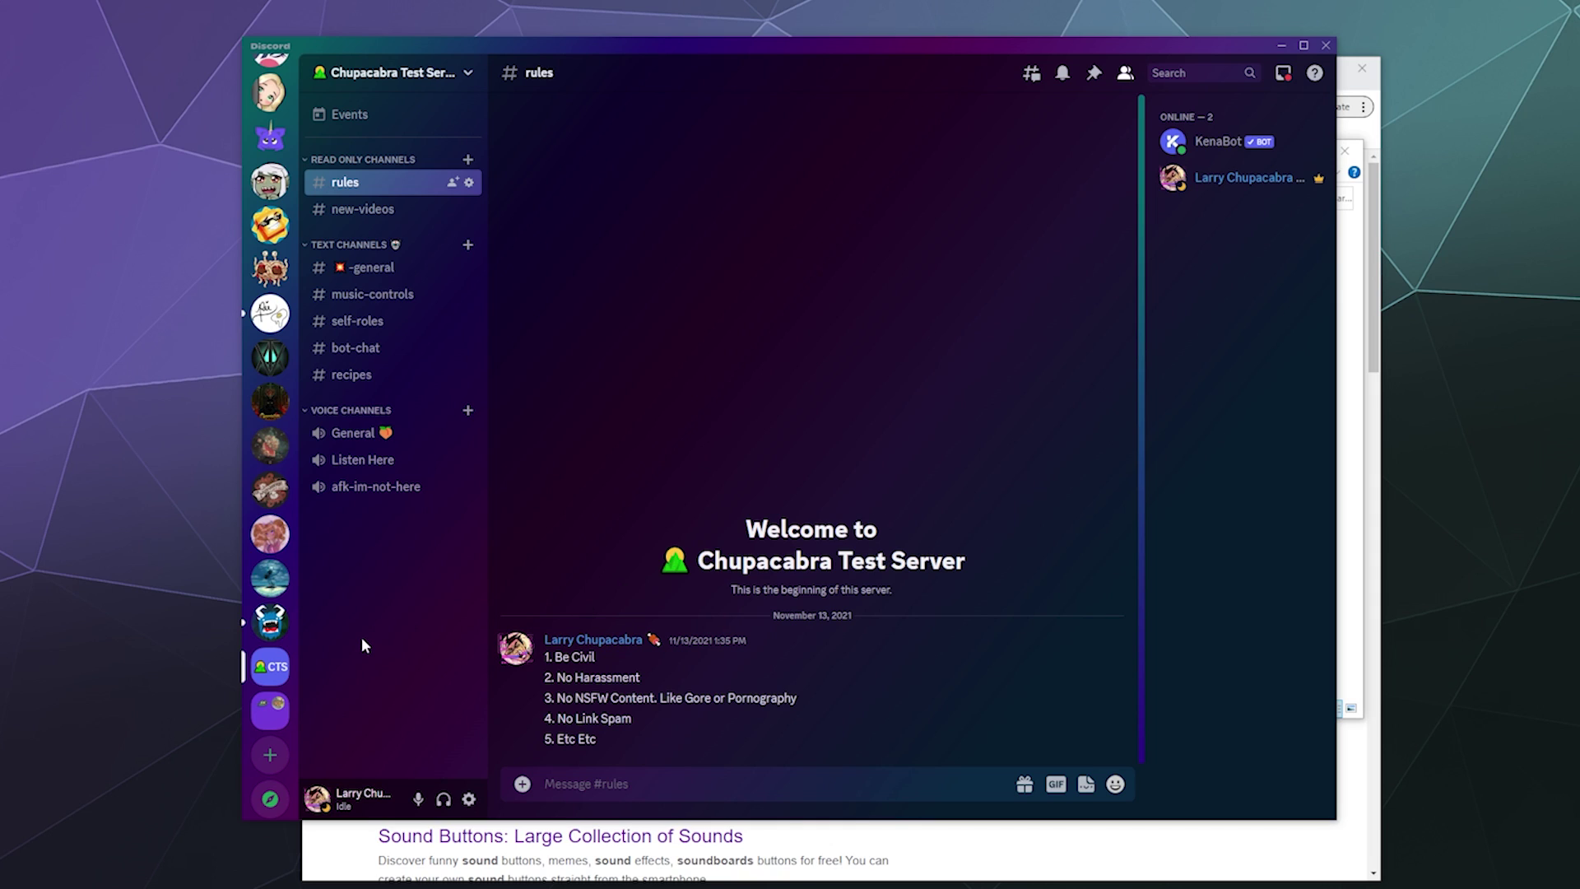
{"action": "left_click", "coordinate": [352, 418]}
{"action": "left_click", "coordinate": [352, 419]}
{"action": "left_click", "coordinate": [354, 432]}
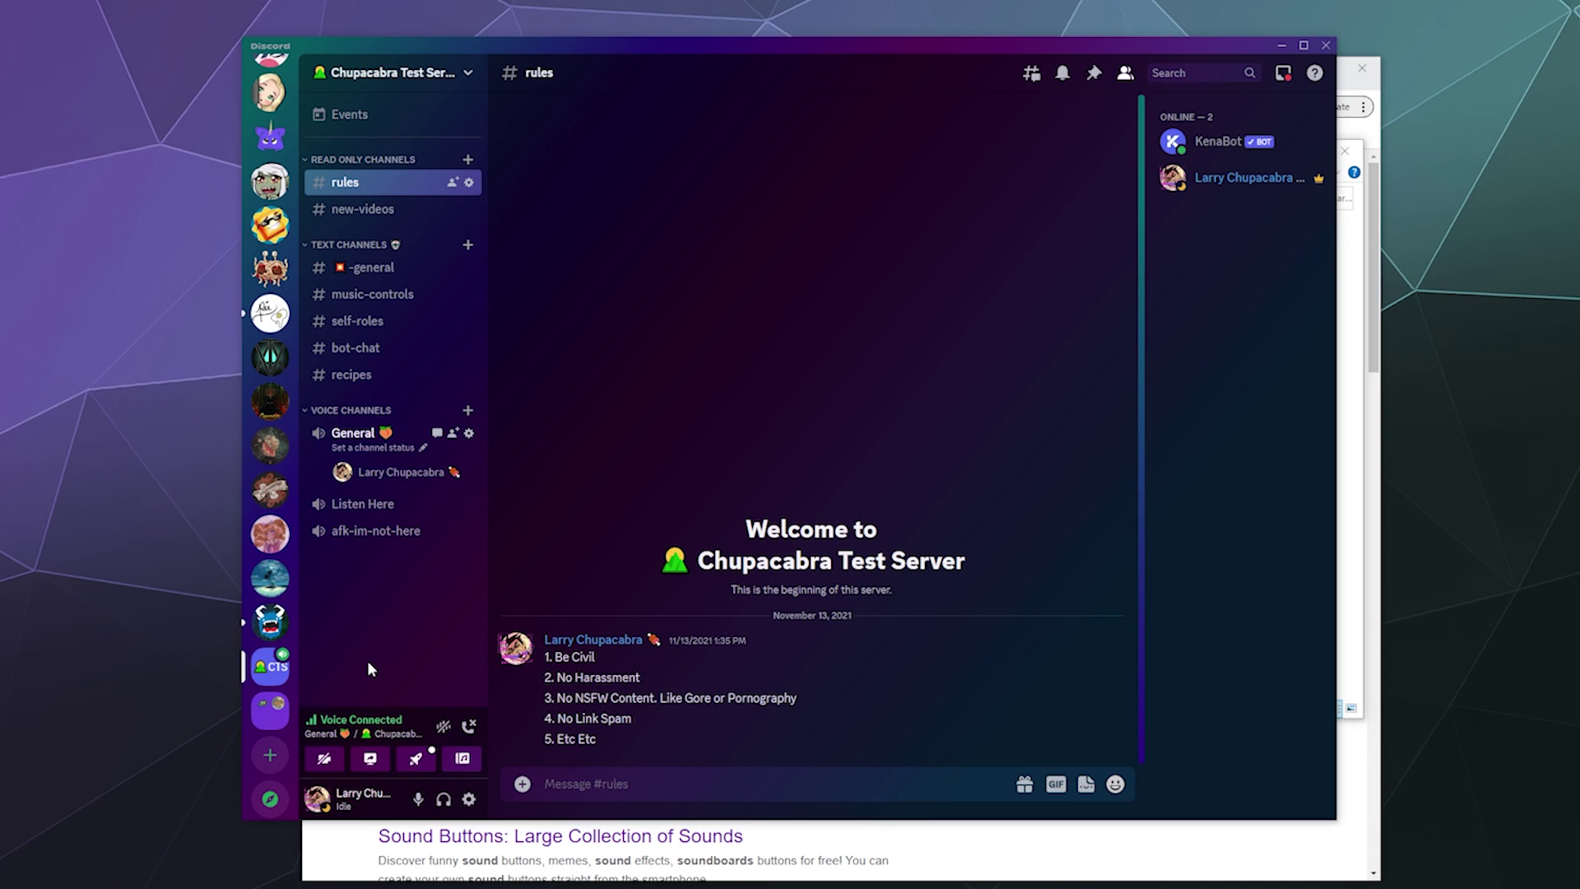
Play the Godzilla sound from the test server's section of the soundboard, then close the soundboard.
{"action": "left_click", "coordinate": [462, 758]}
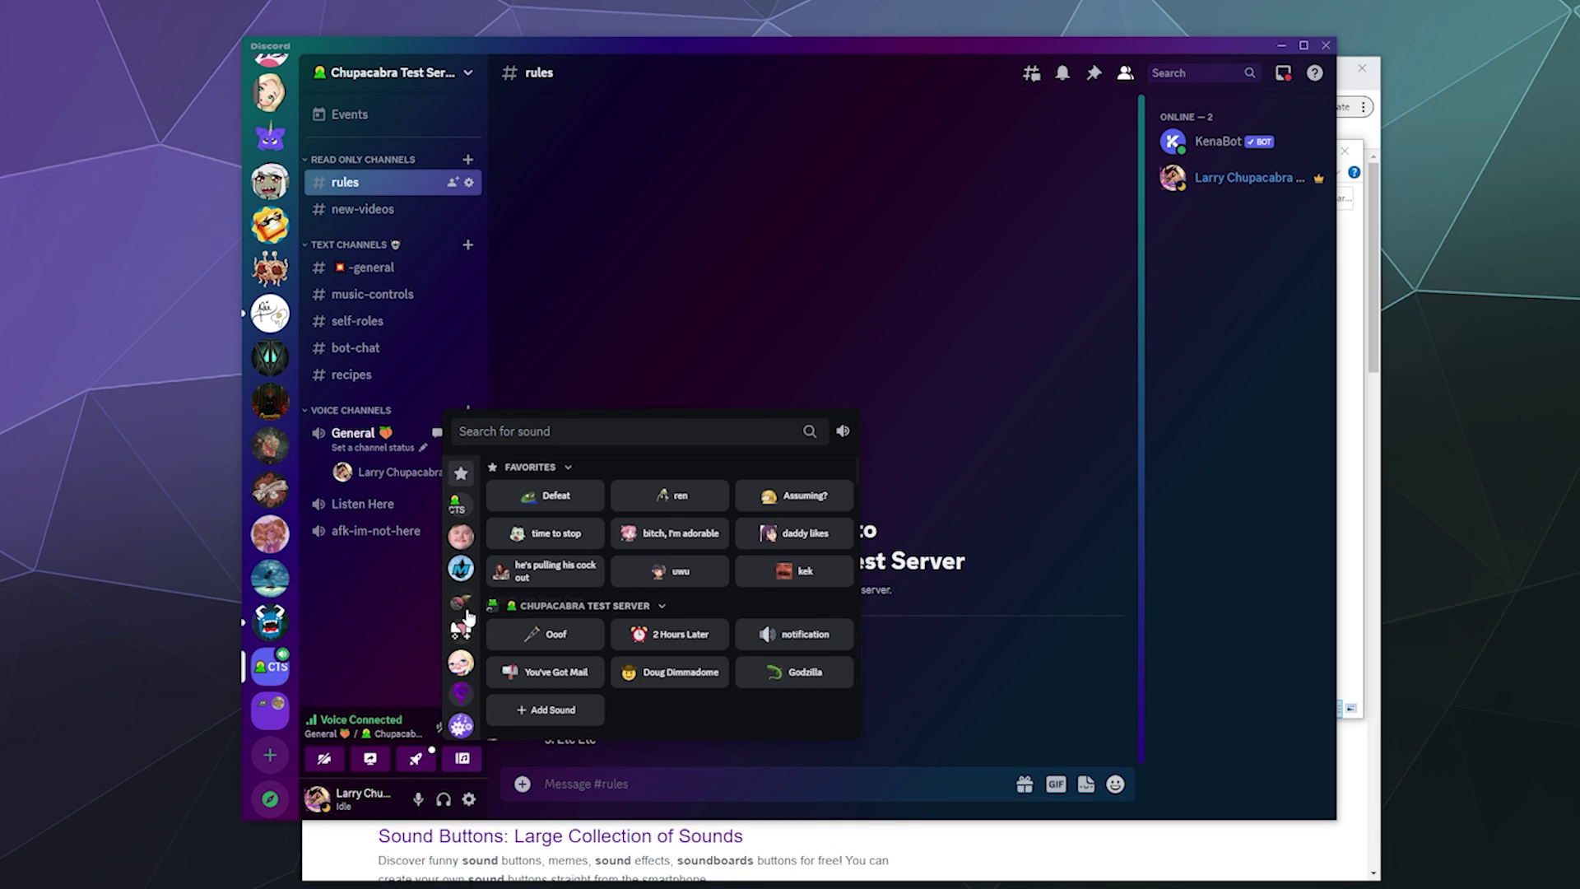
{"action": "scroll", "coordinate": [473, 642], "scroll_direction": "down", "scroll_amount": 3}
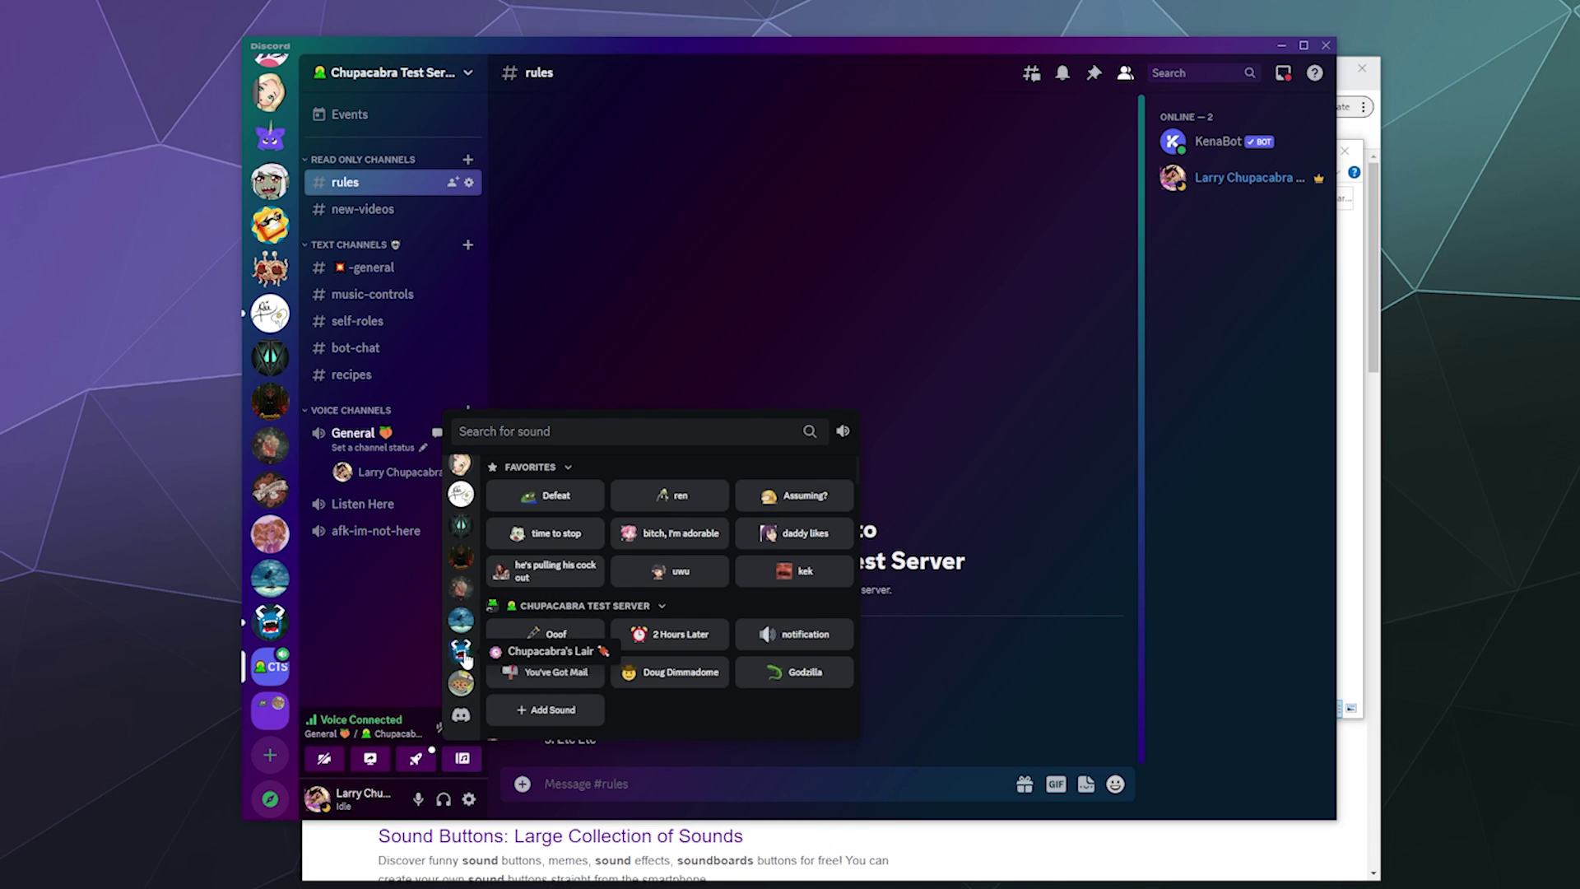
{"action": "scroll", "coordinate": [464, 658], "scroll_direction": "up", "scroll_amount": 5}
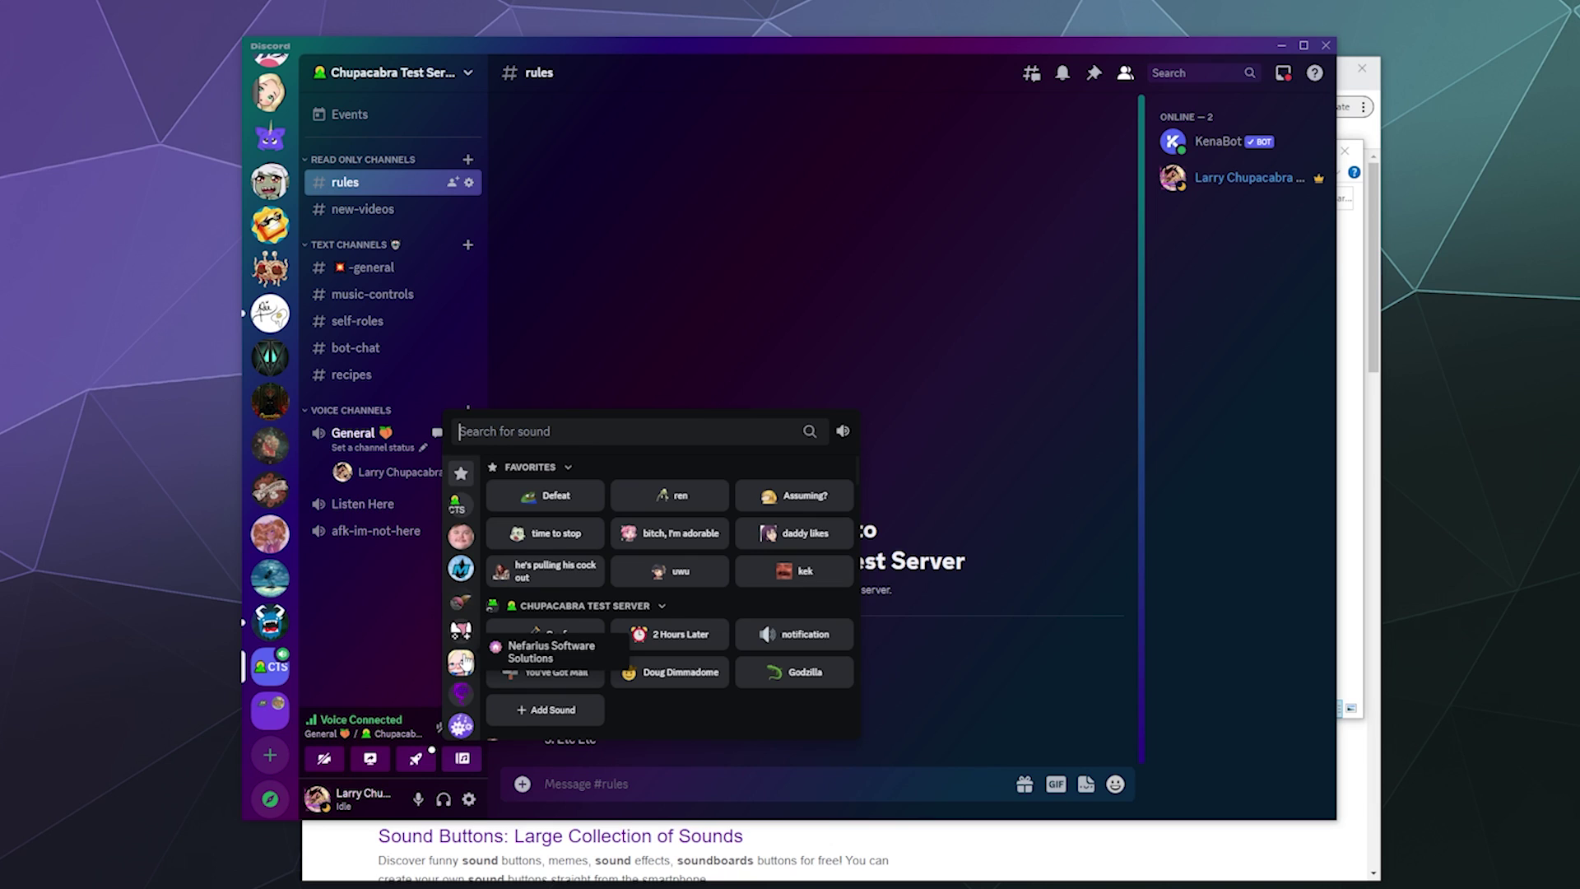
{"action": "left_click", "coordinate": [457, 503]}
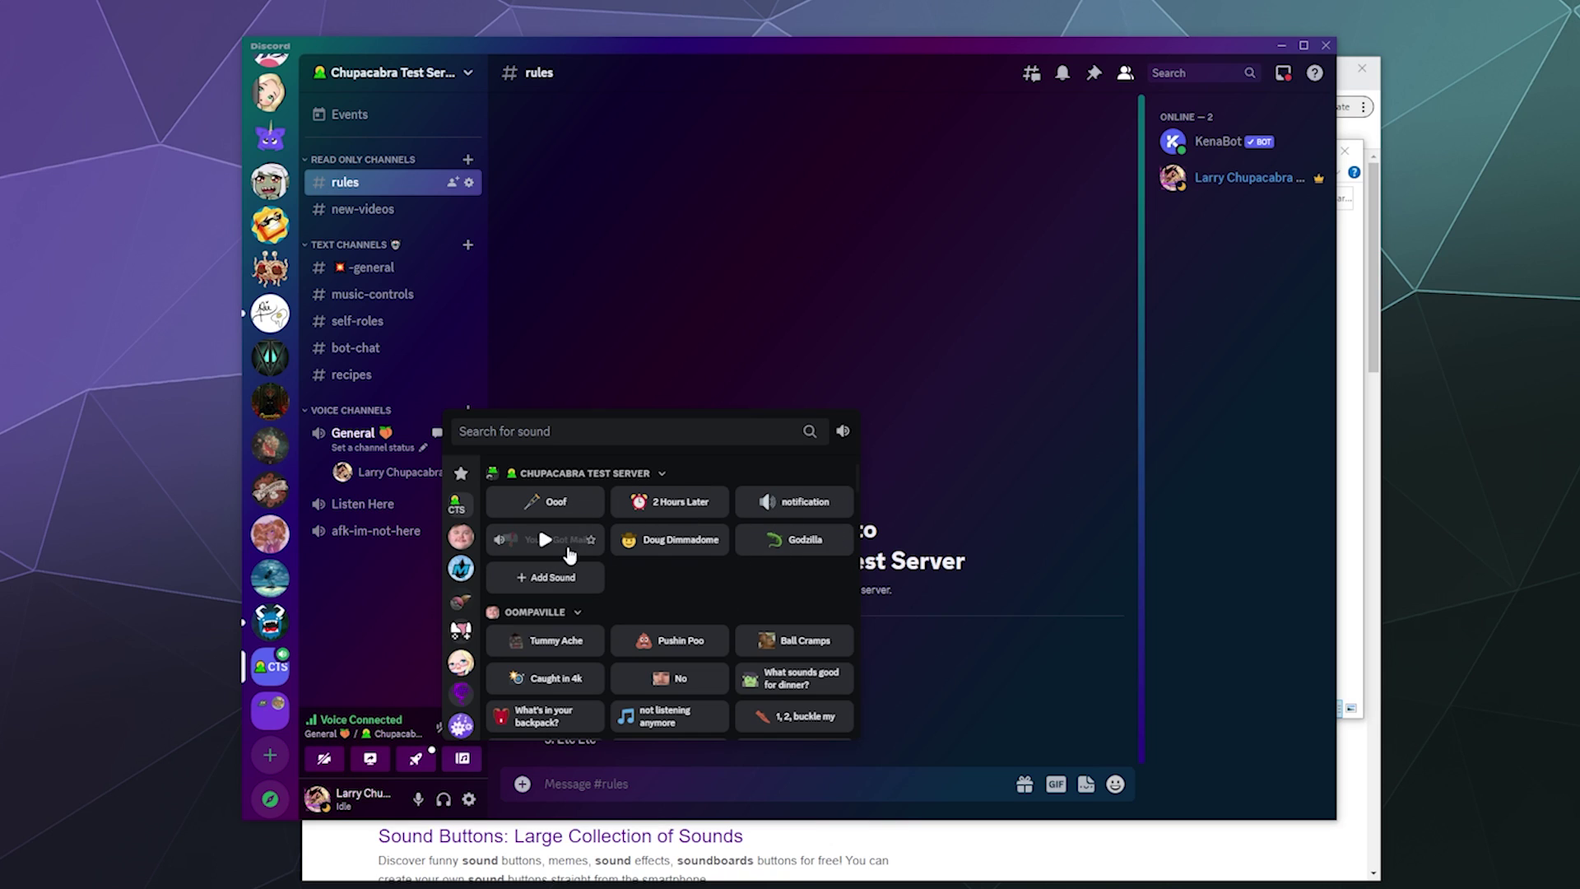
{"action": "left_click", "coordinate": [791, 541]}
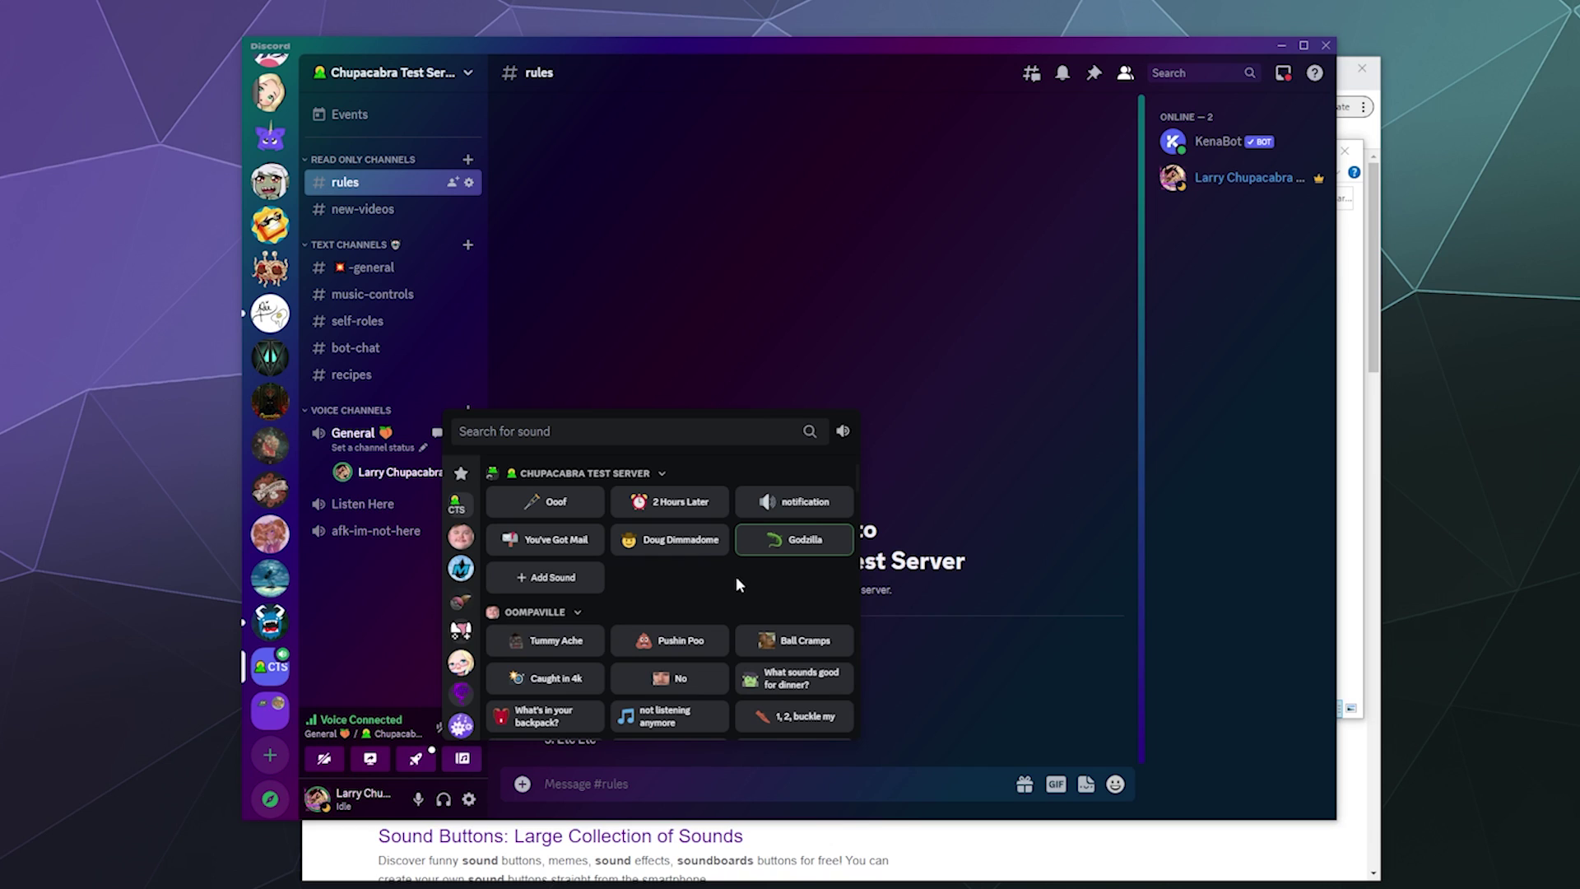
{"action": "left_click", "coordinate": [392, 643]}
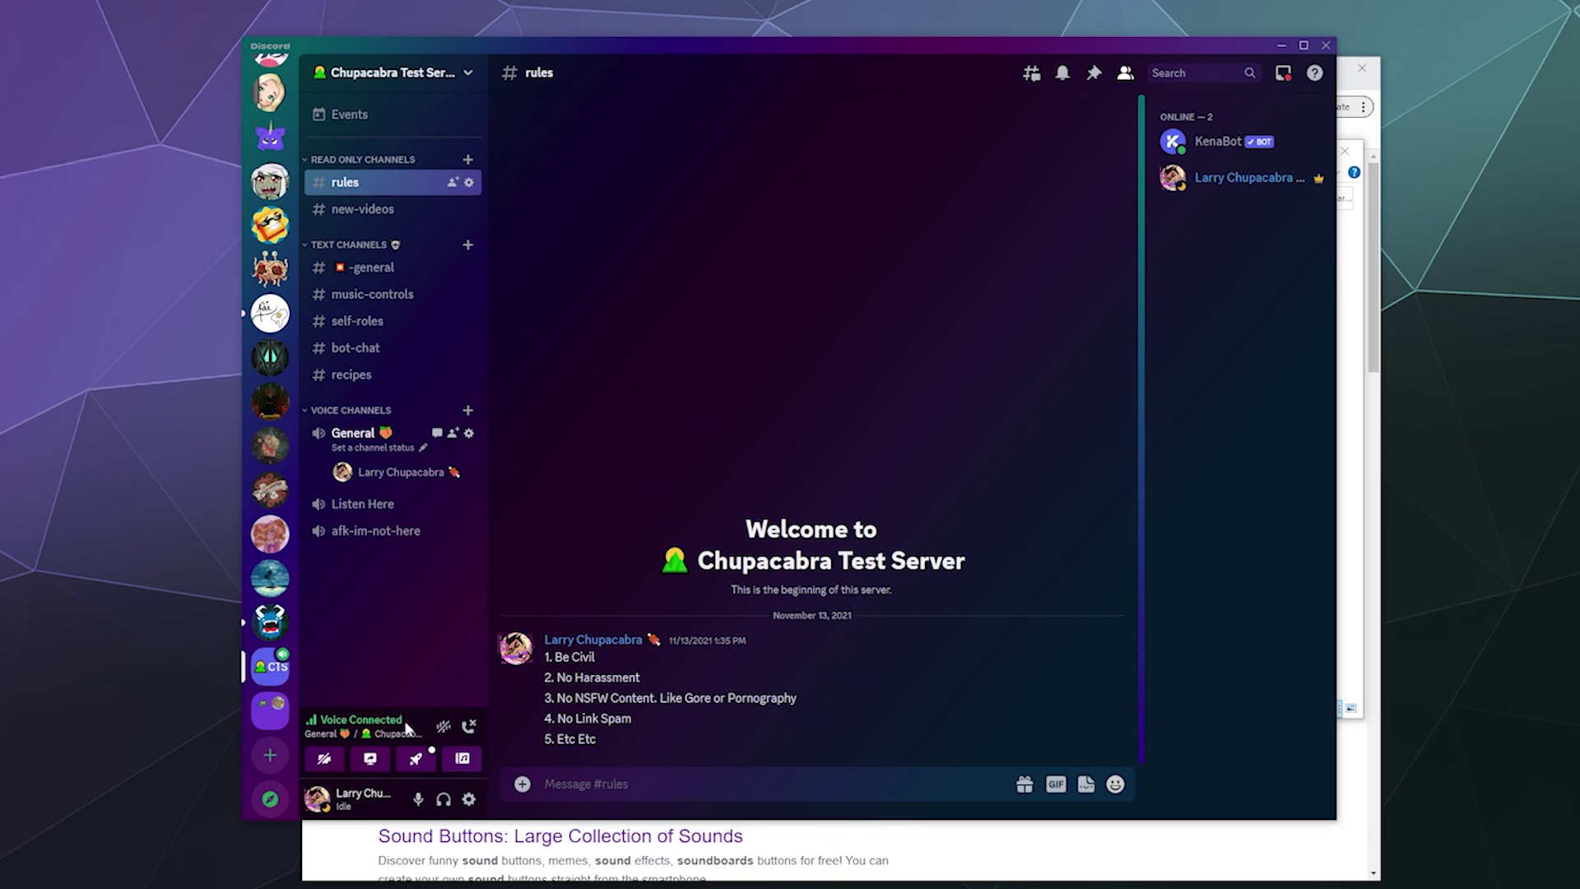
Reopen the soundboard, browse its sounds, and add the test server's Doug Dimmadome sound to the favorites.
{"action": "left_click", "coordinate": [462, 760]}
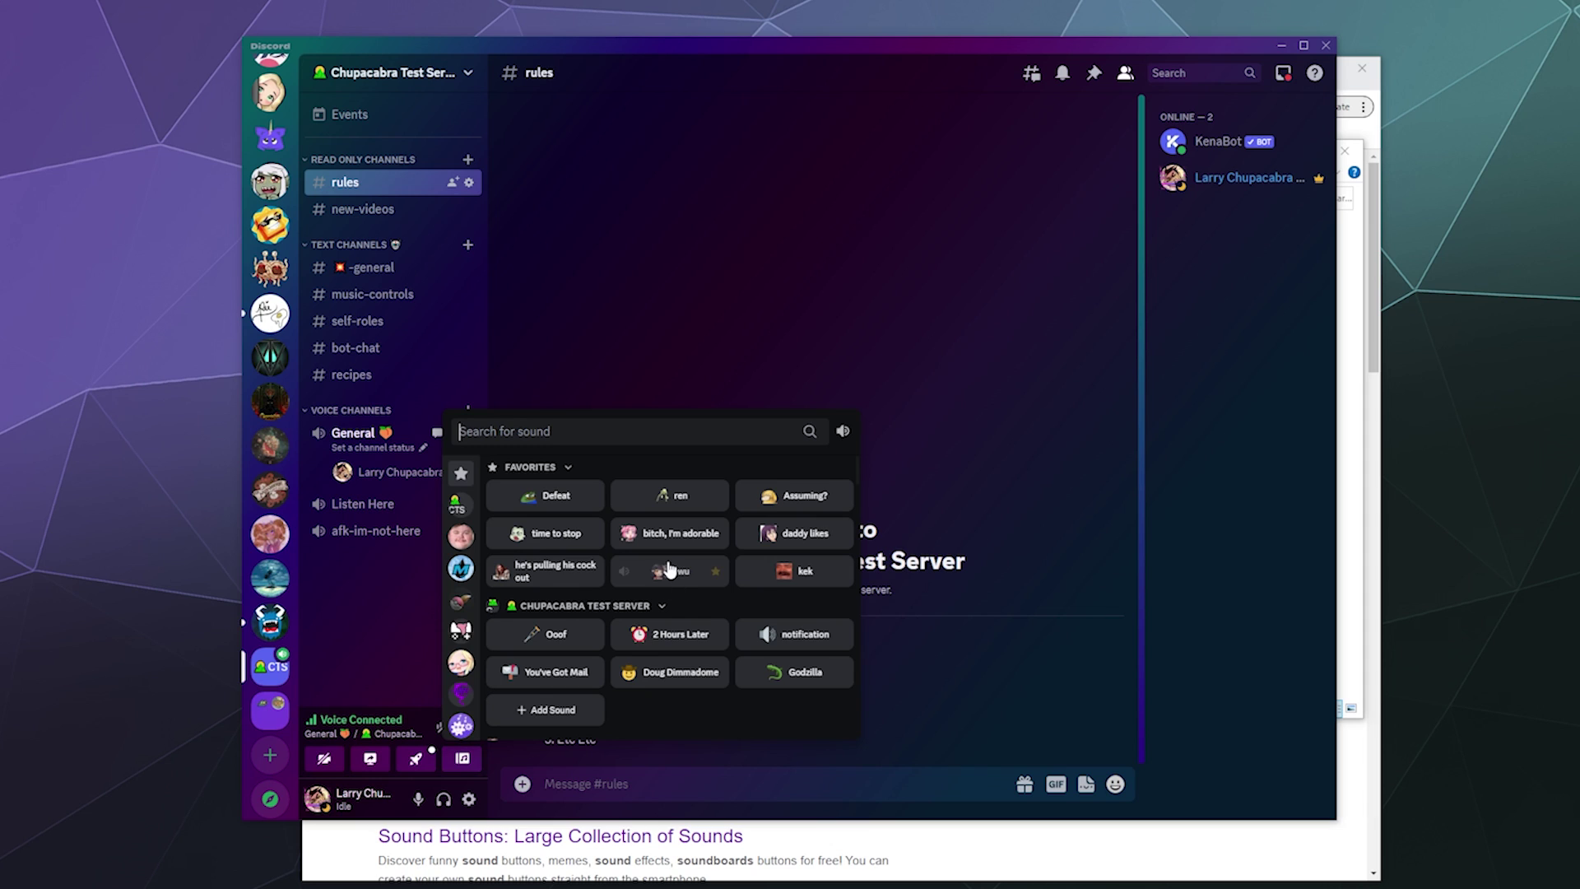
{"action": "scroll", "coordinate": [709, 510], "scroll_direction": "down", "scroll_amount": 5}
{"action": "scroll", "coordinate": [709, 508], "scroll_direction": "up", "scroll_amount": 6}
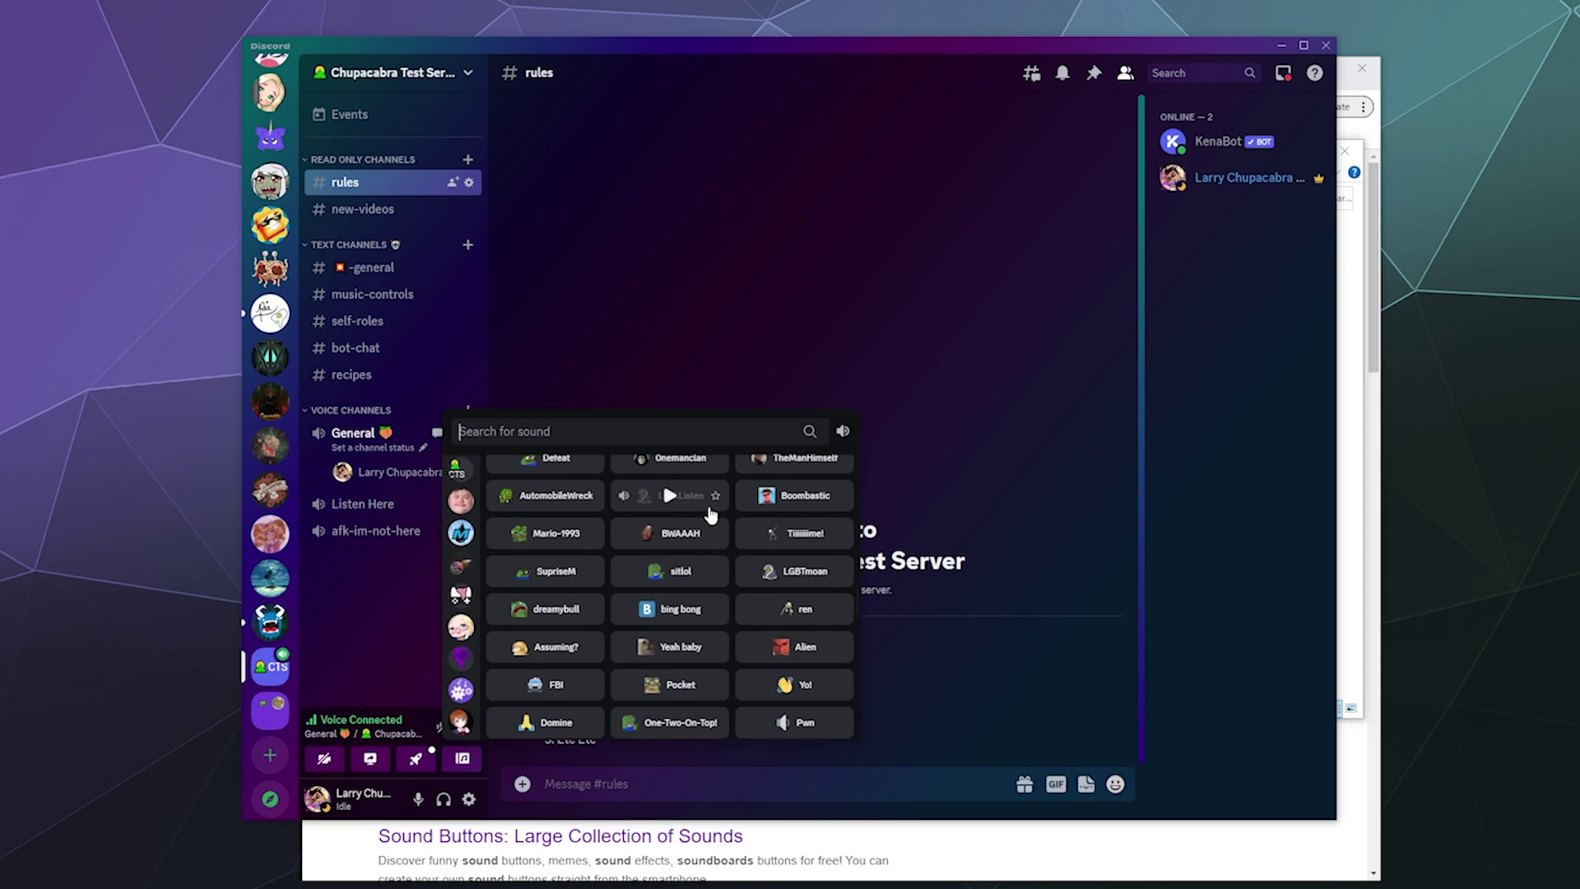
{"action": "scroll", "coordinate": [708, 505], "scroll_direction": "up", "scroll_amount": 2}
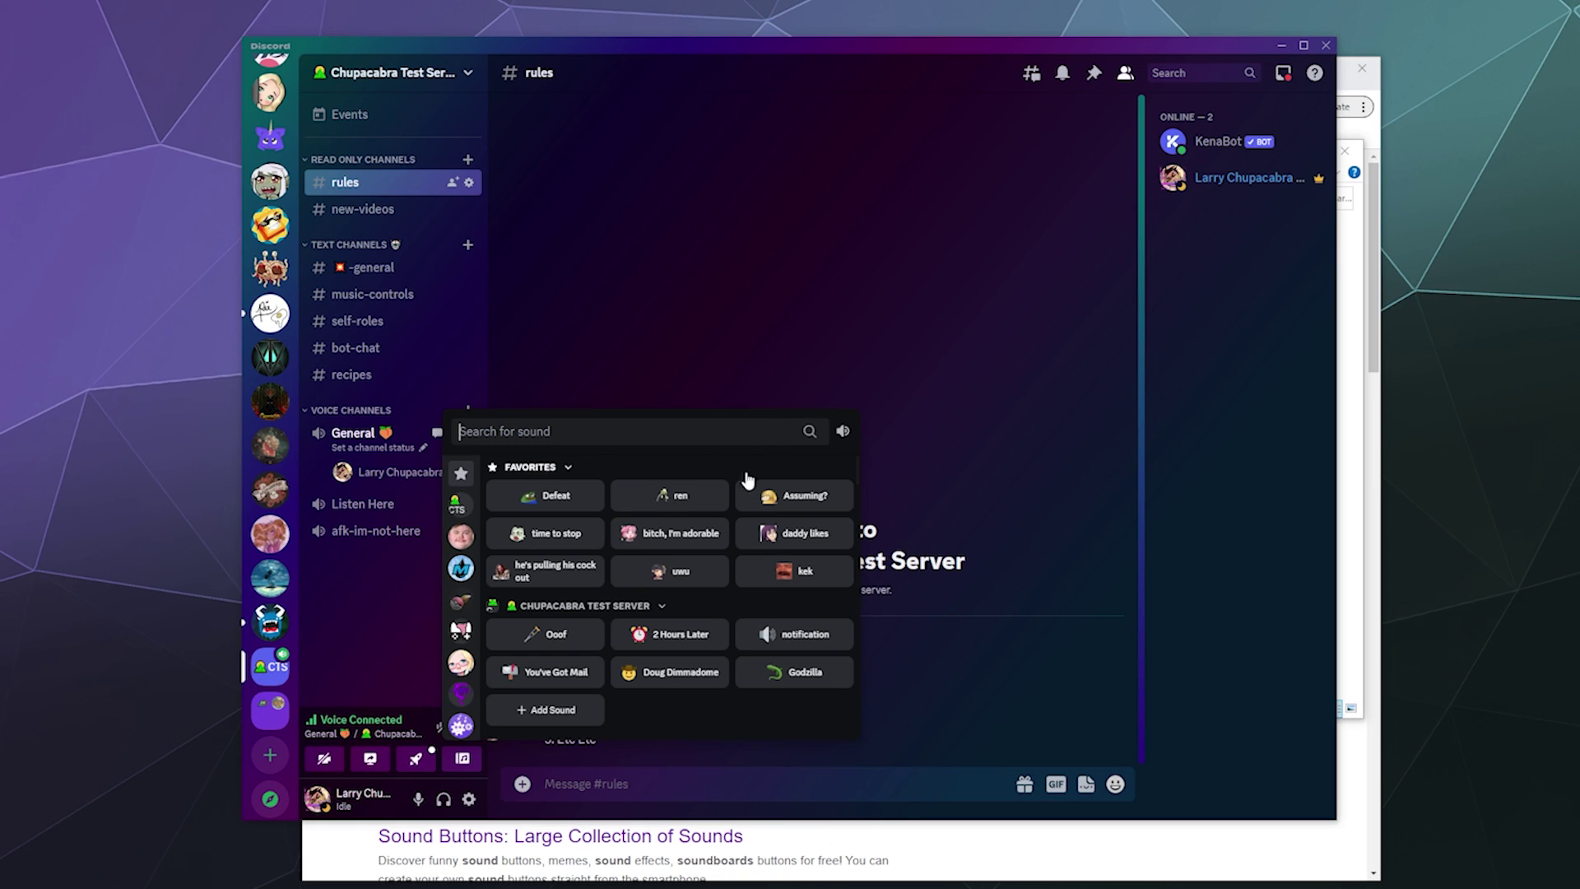
{"action": "mouse_move", "coordinate": [722, 501]}
{"action": "mouse_move", "coordinate": [644, 538]}
{"action": "mouse_move", "coordinate": [804, 502]}
{"action": "scroll", "coordinate": [724, 535], "scroll_direction": "down", "scroll_amount": 2}
{"action": "left_click", "coordinate": [714, 516]}
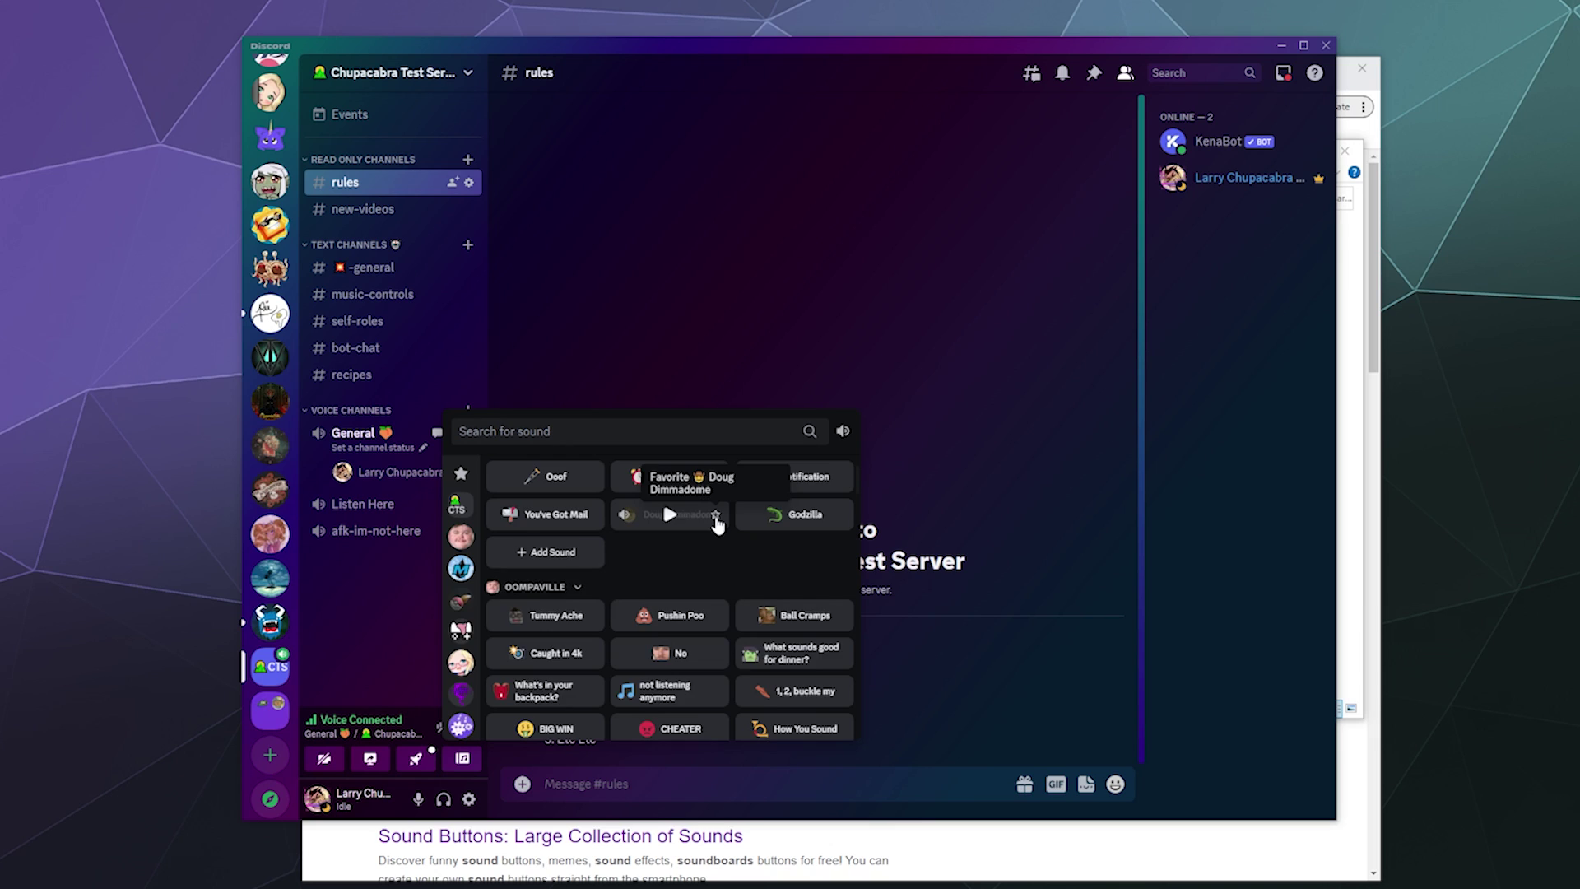
{"action": "scroll", "coordinate": [658, 576], "scroll_direction": "up", "scroll_amount": 3}
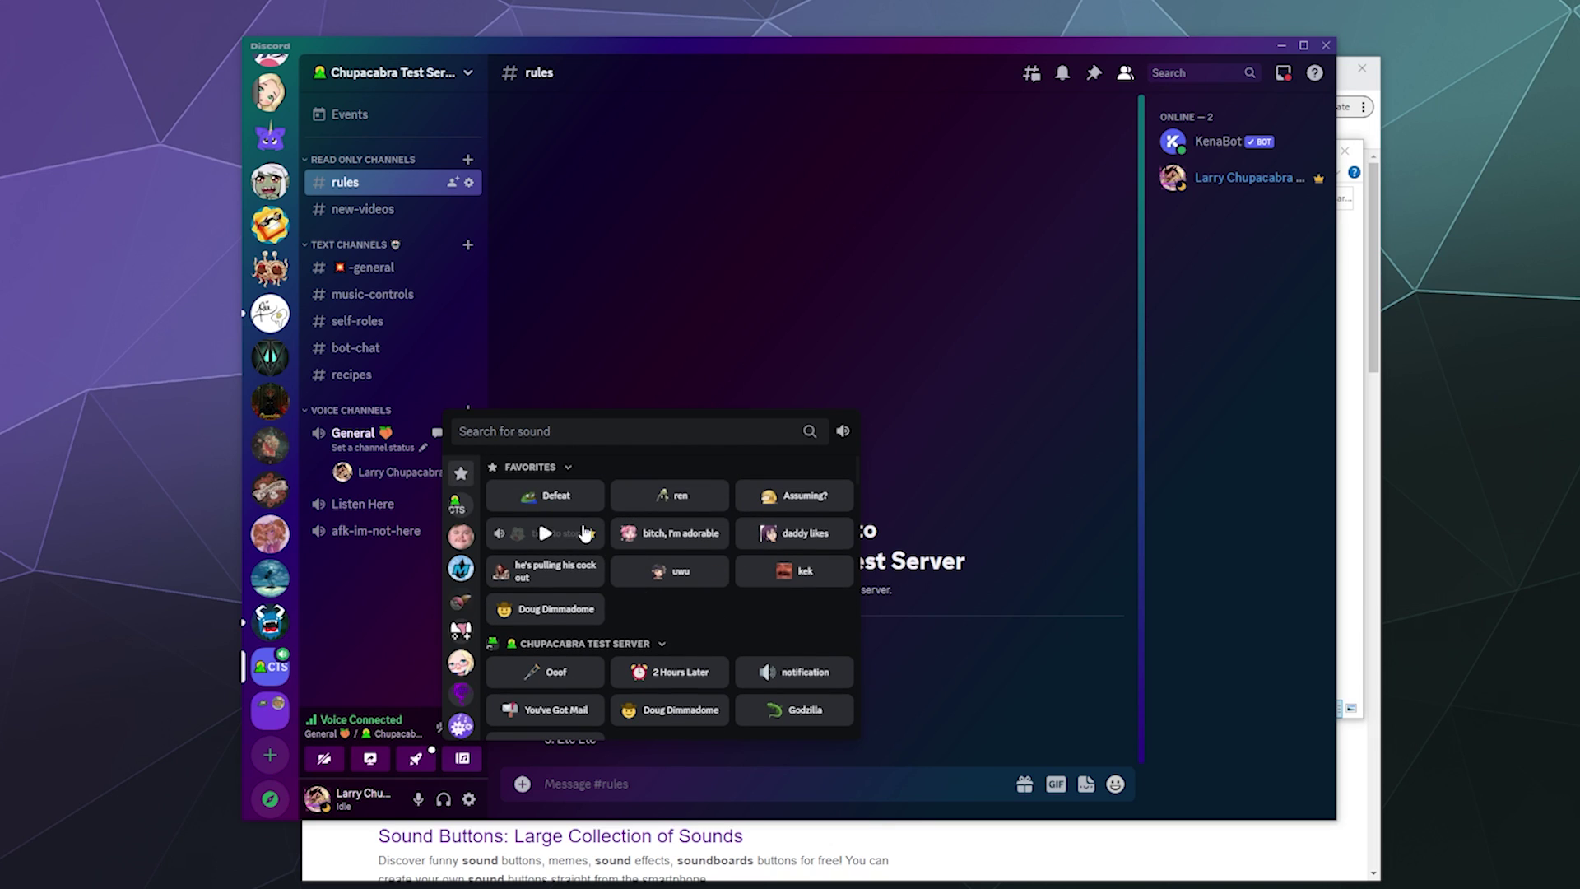
Preview the Doug Dimmadome sound in the test server's section of the soundboard.
{"action": "scroll", "coordinate": [722, 560], "scroll_direction": "down", "scroll_amount": 2}
{"action": "scroll", "coordinate": [725, 542], "scroll_direction": "down", "scroll_amount": 1}
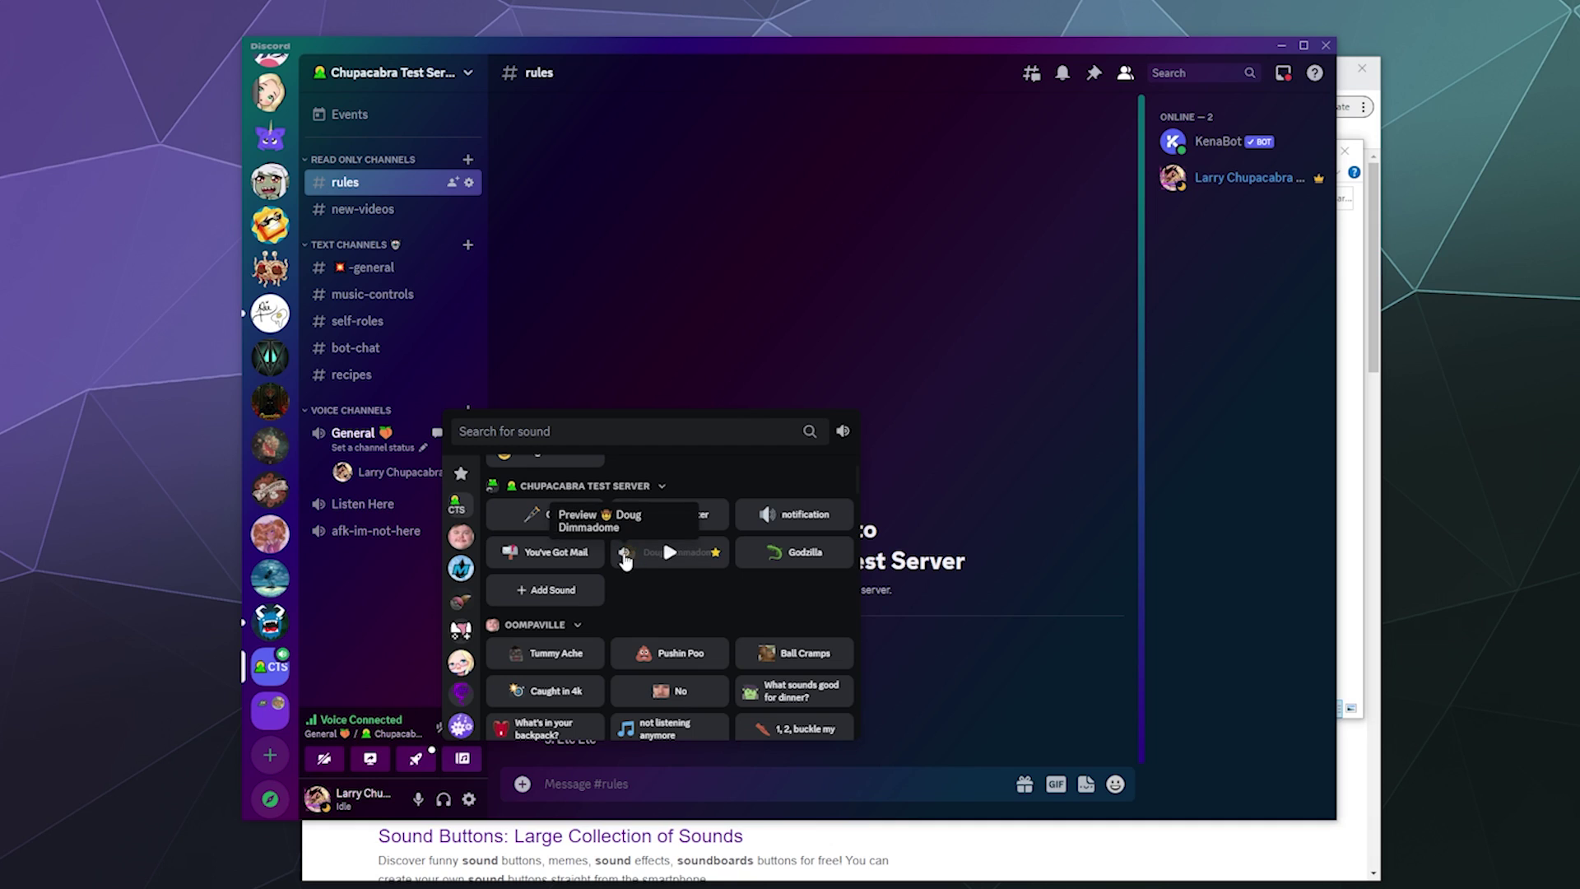
{"action": "left_click", "coordinate": [625, 562]}
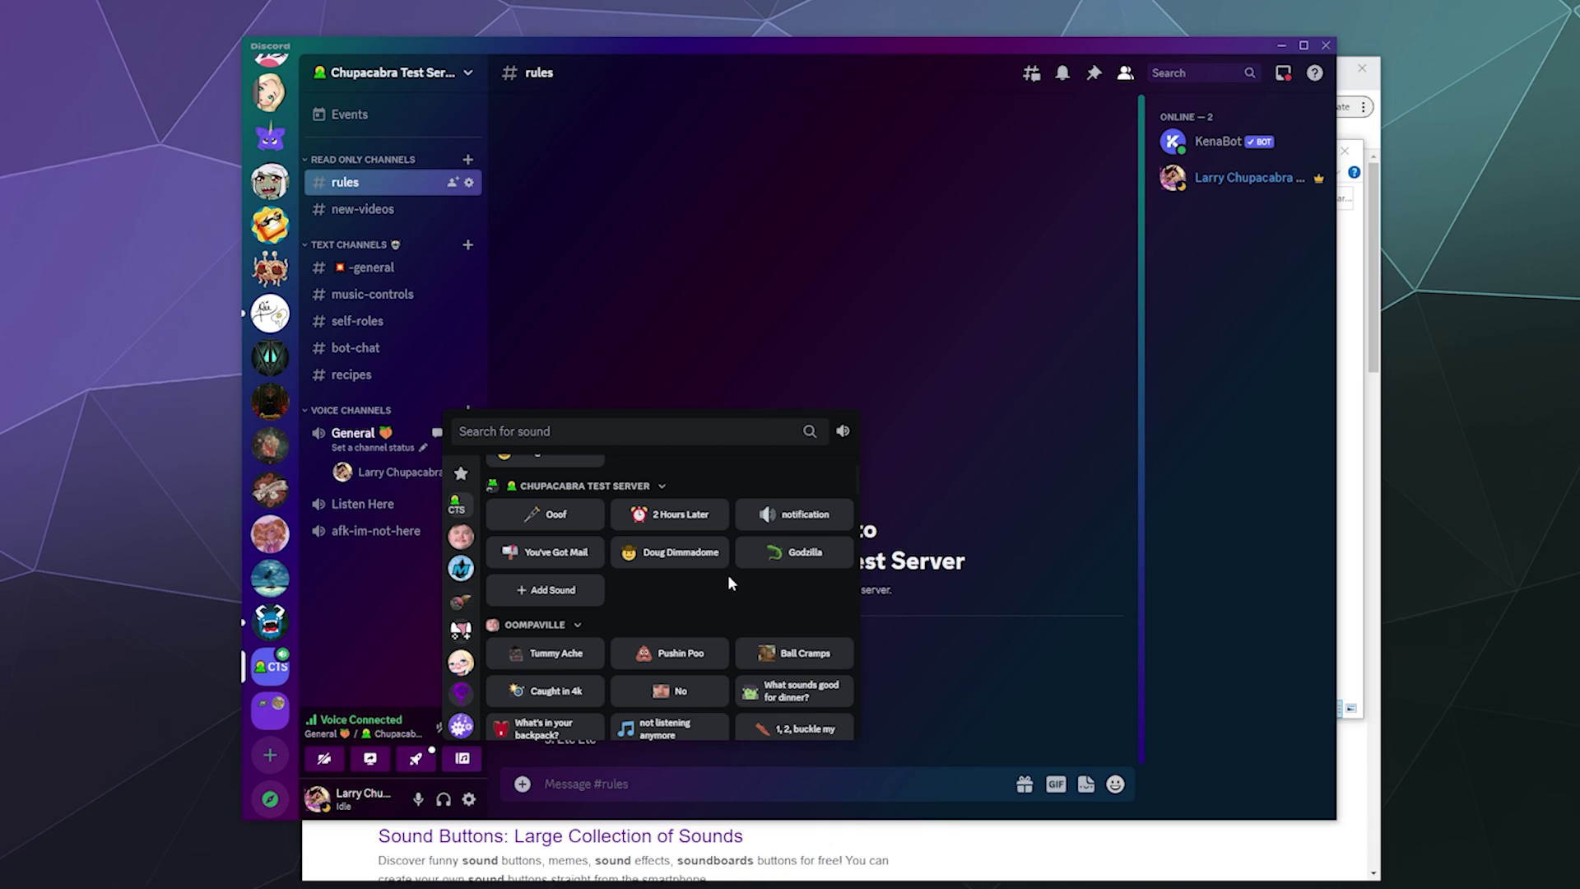
Download Oompaville's "not listening anymore" sound as an mp3 named "something cool" into the Share Sounds 8 folder inside Temp PS Folder.
{"action": "scroll", "coordinate": [719, 585], "scroll_direction": "down", "scroll_amount": 1}
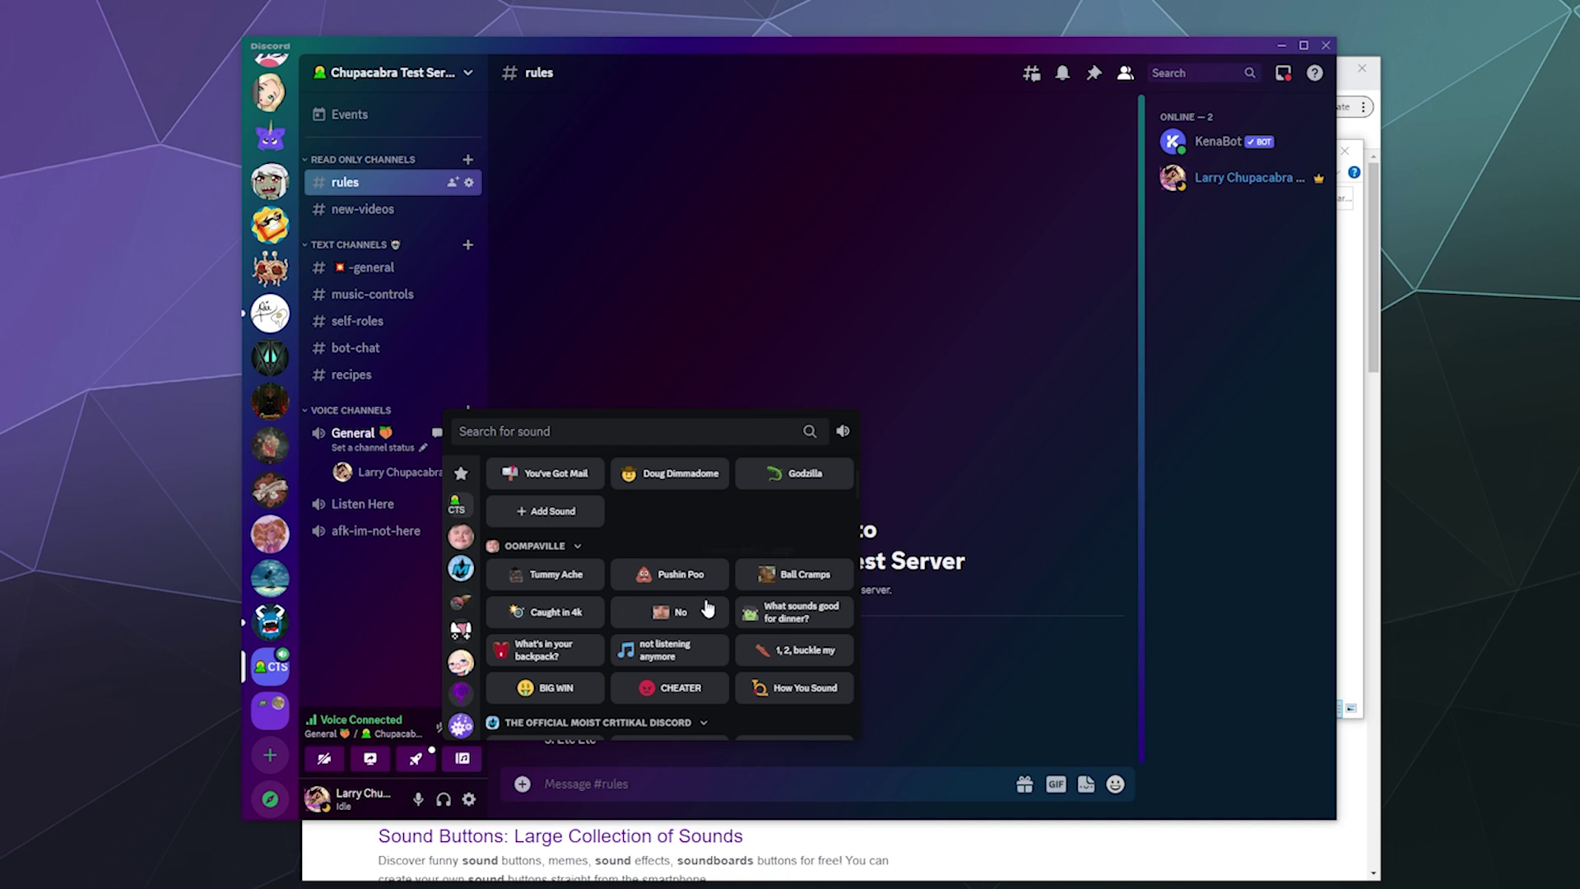
{"action": "right_click", "coordinate": [694, 656]}
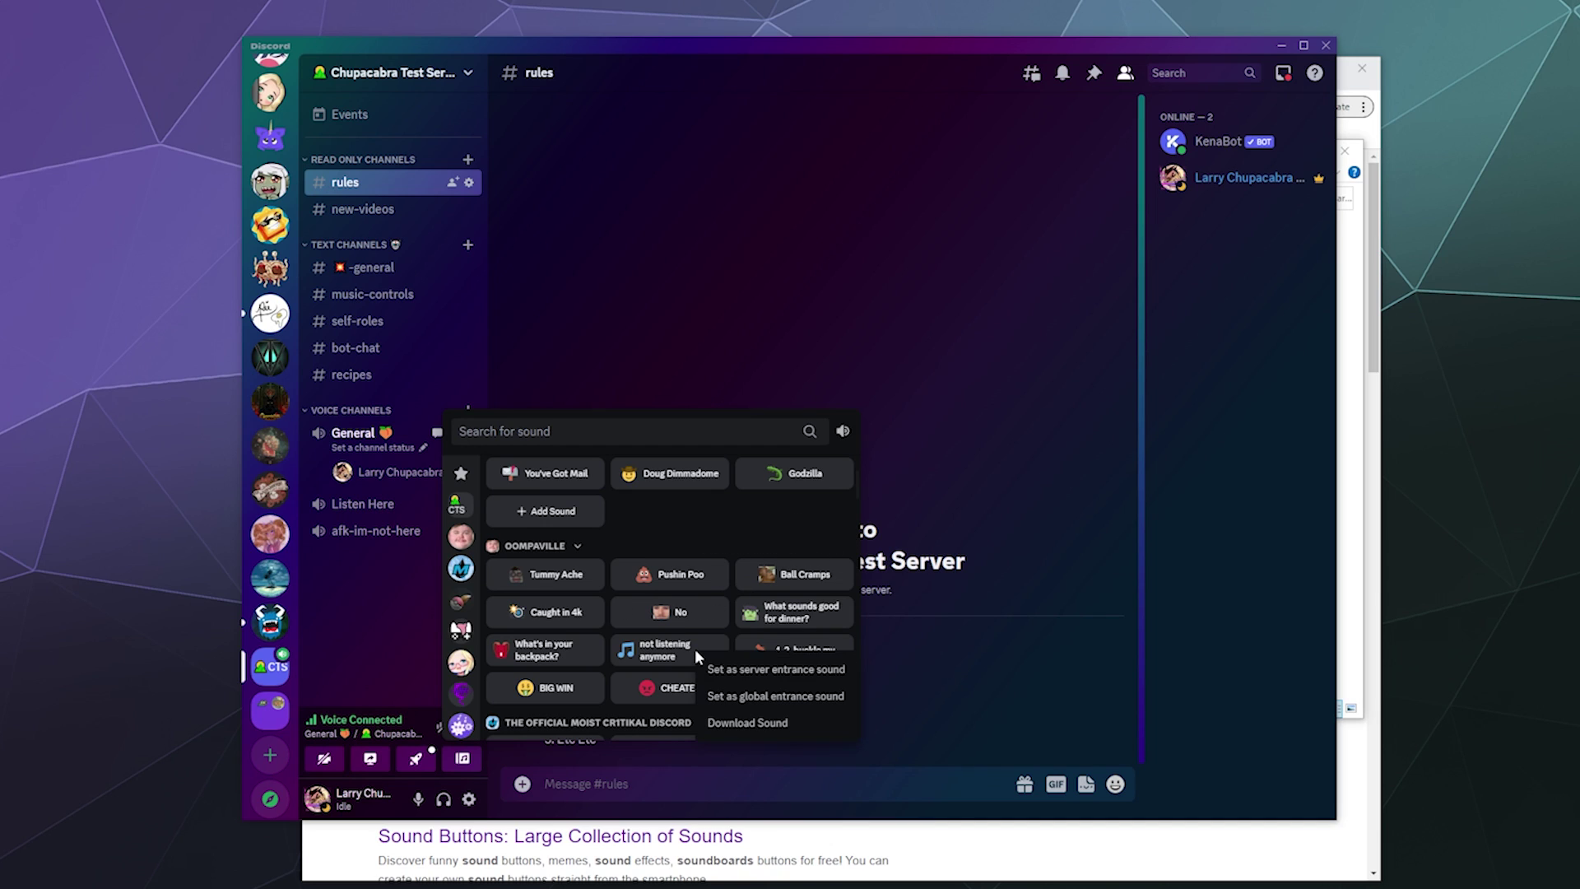
{"action": "left_click", "coordinate": [804, 724]}
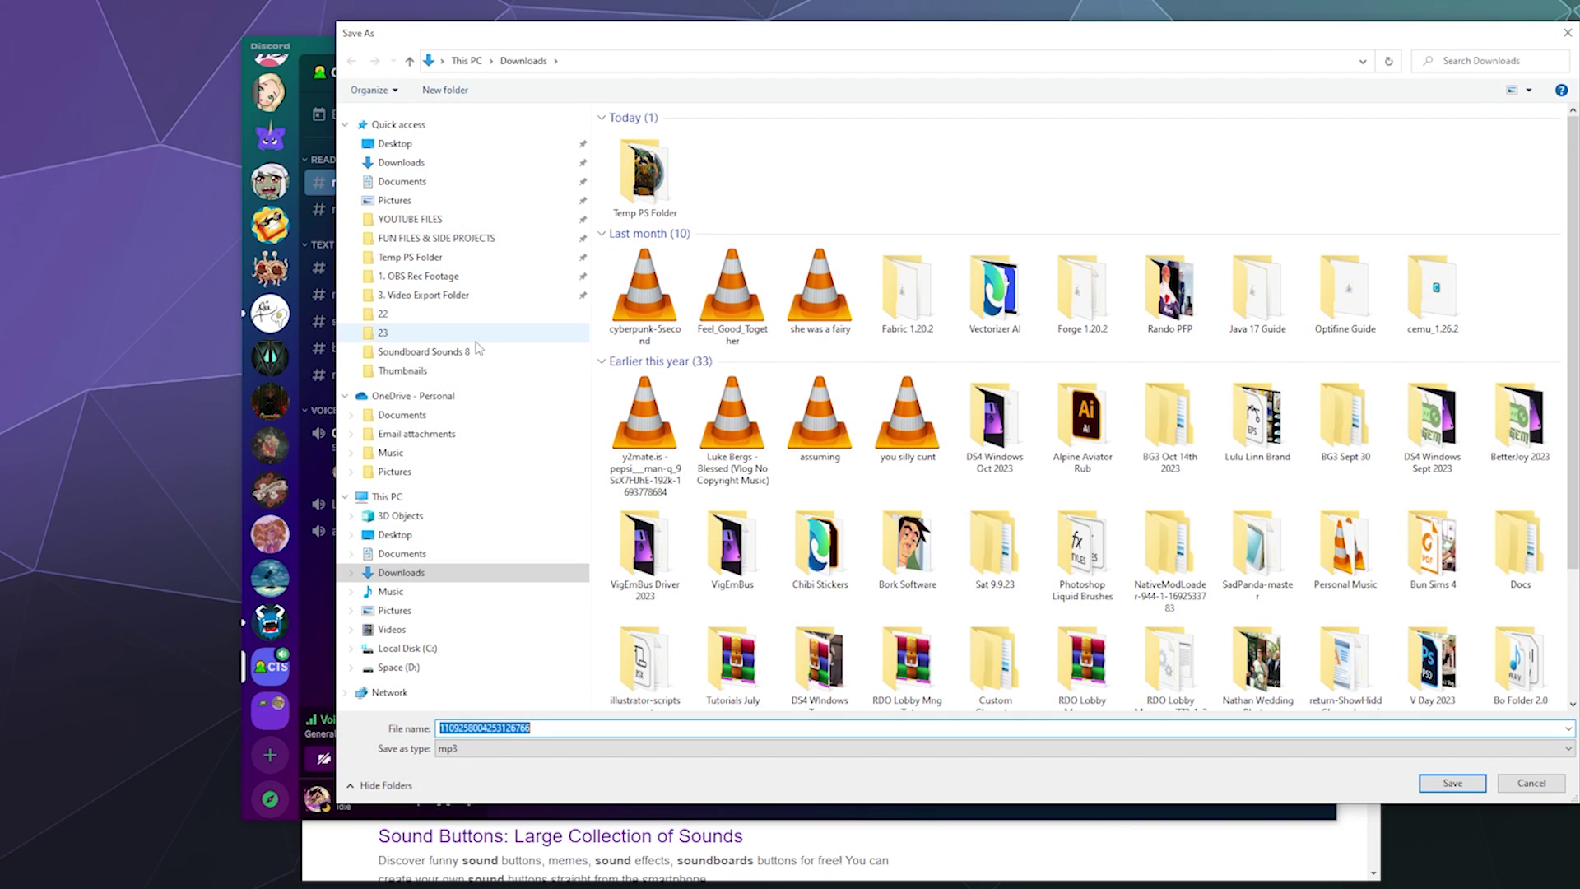
{"action": "left_click", "coordinate": [475, 260]}
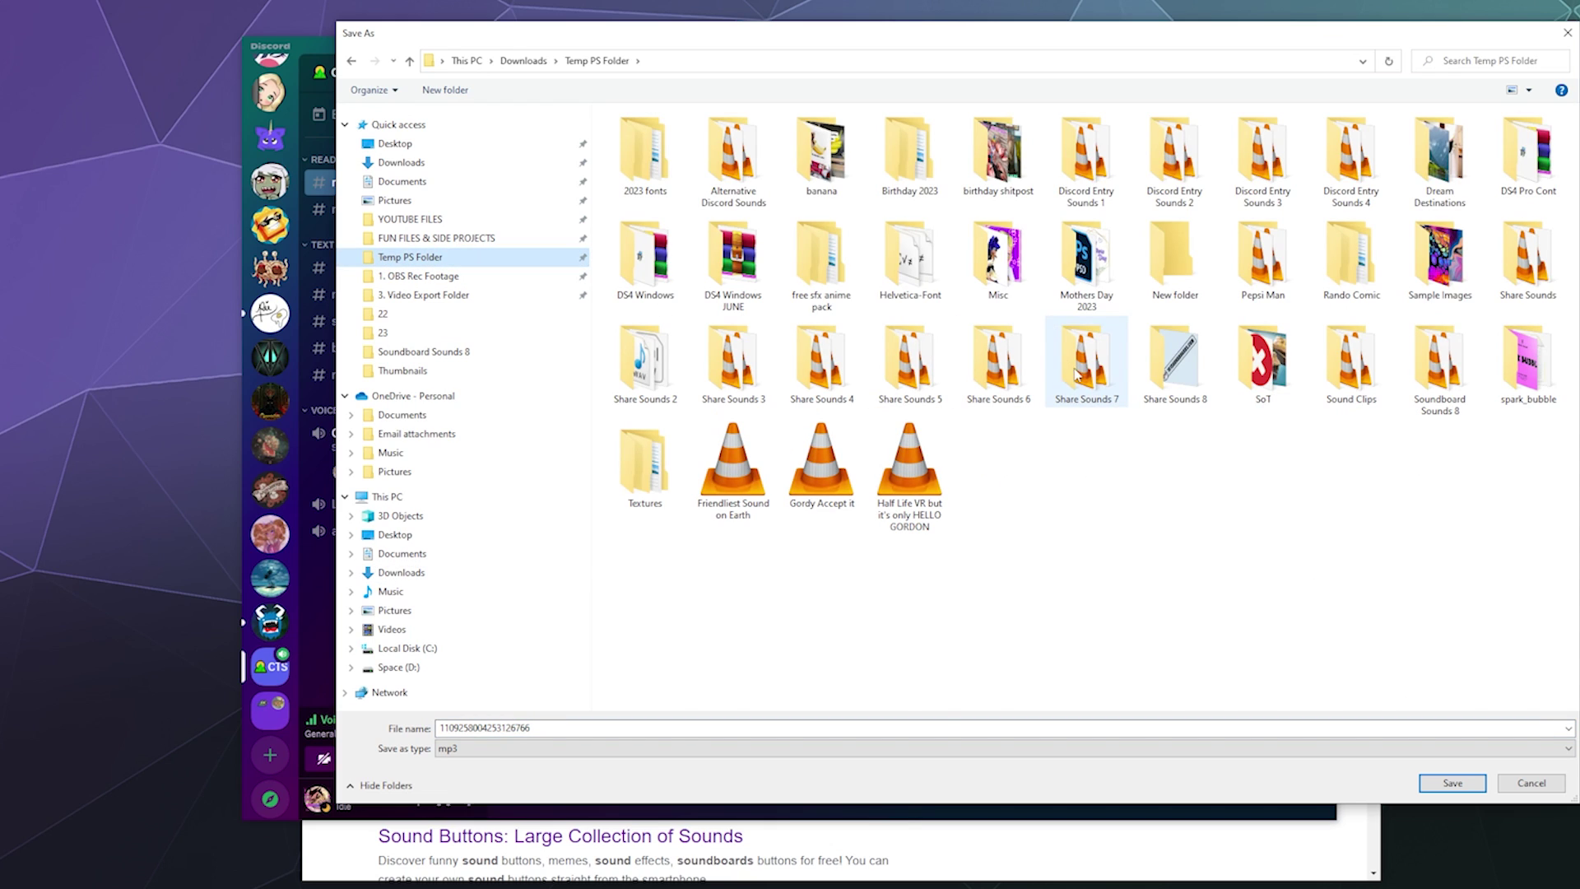
{"action": "double_click", "coordinate": [1197, 378]}
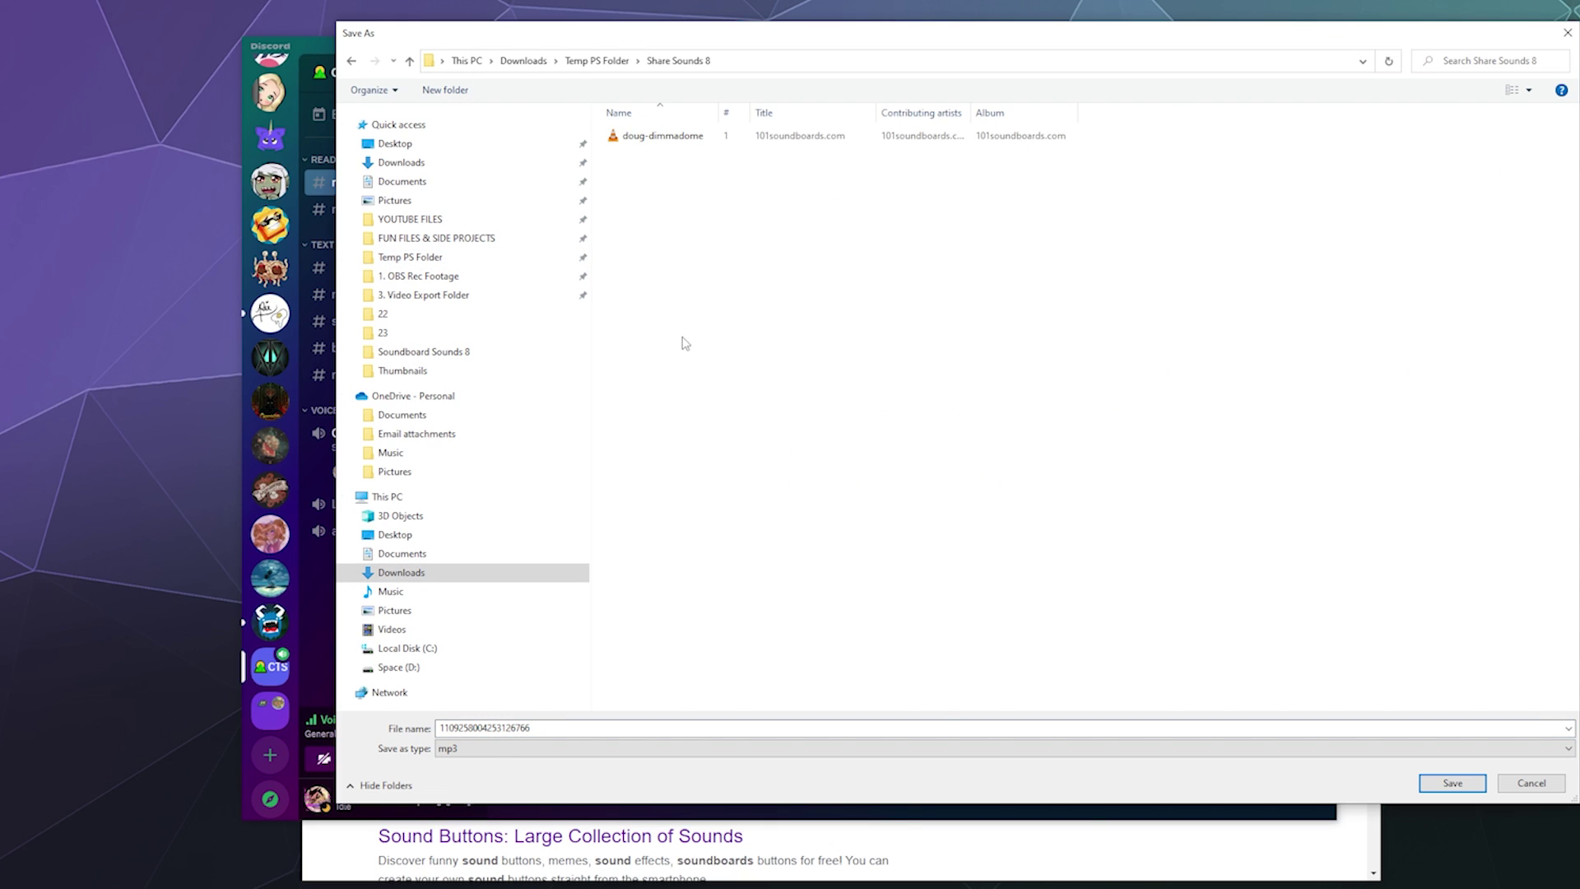
{"action": "left_click", "coordinate": [789, 726]}
{"action": "type", "text": "som"}
{"action": "type", "text": "ething cool"}
{"action": "key", "text": "Return"}
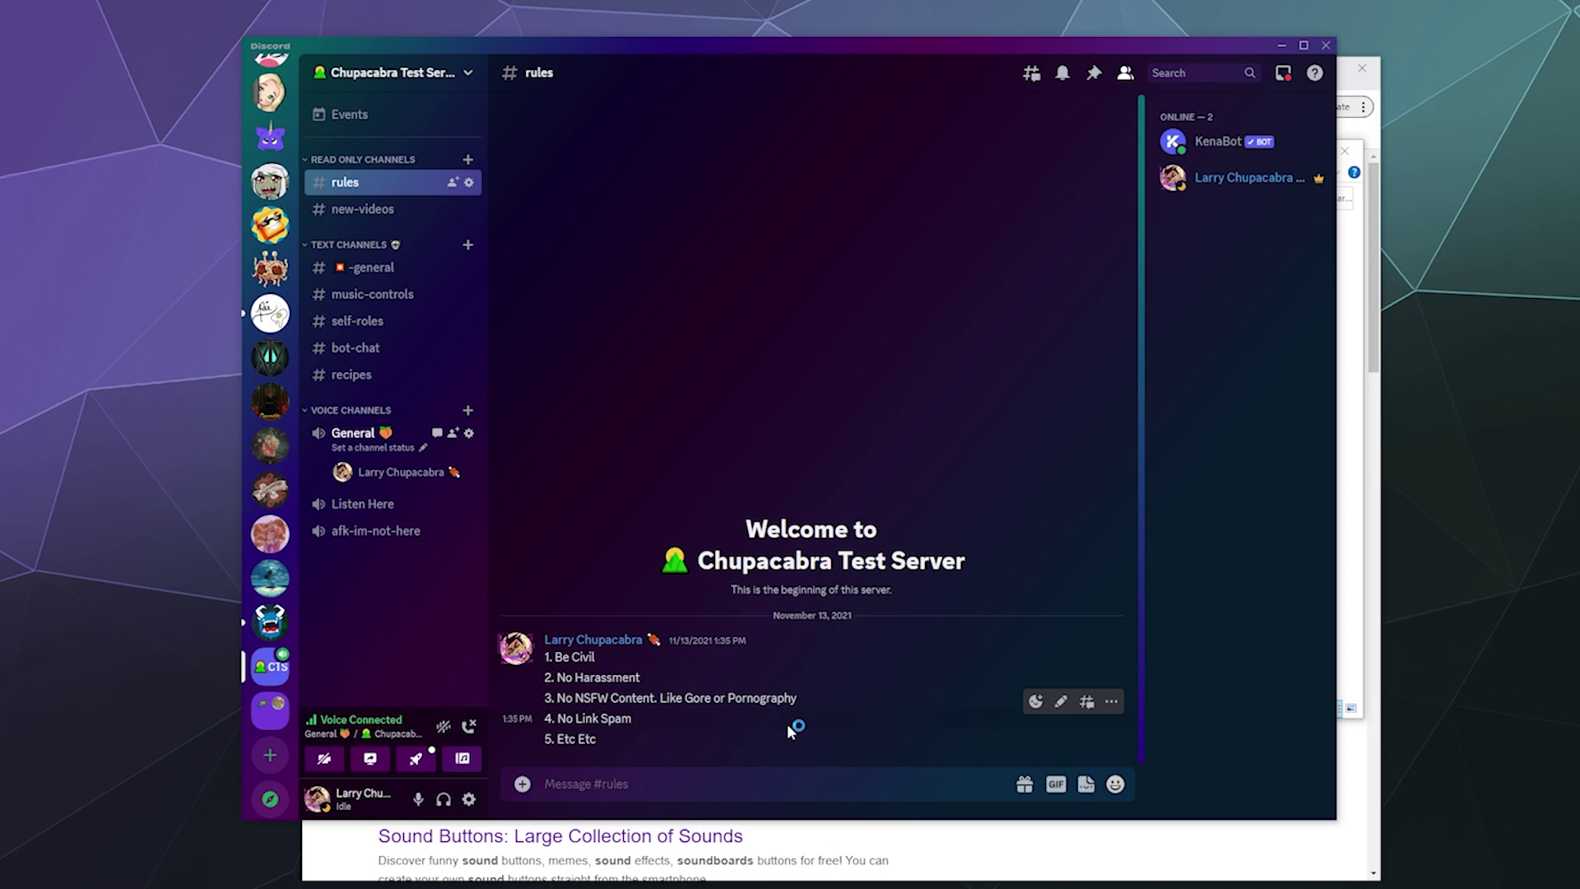
Reopen the soundboard to view the test server's Add Sound option and the volume control, then close it.
{"action": "left_click", "coordinate": [461, 758]}
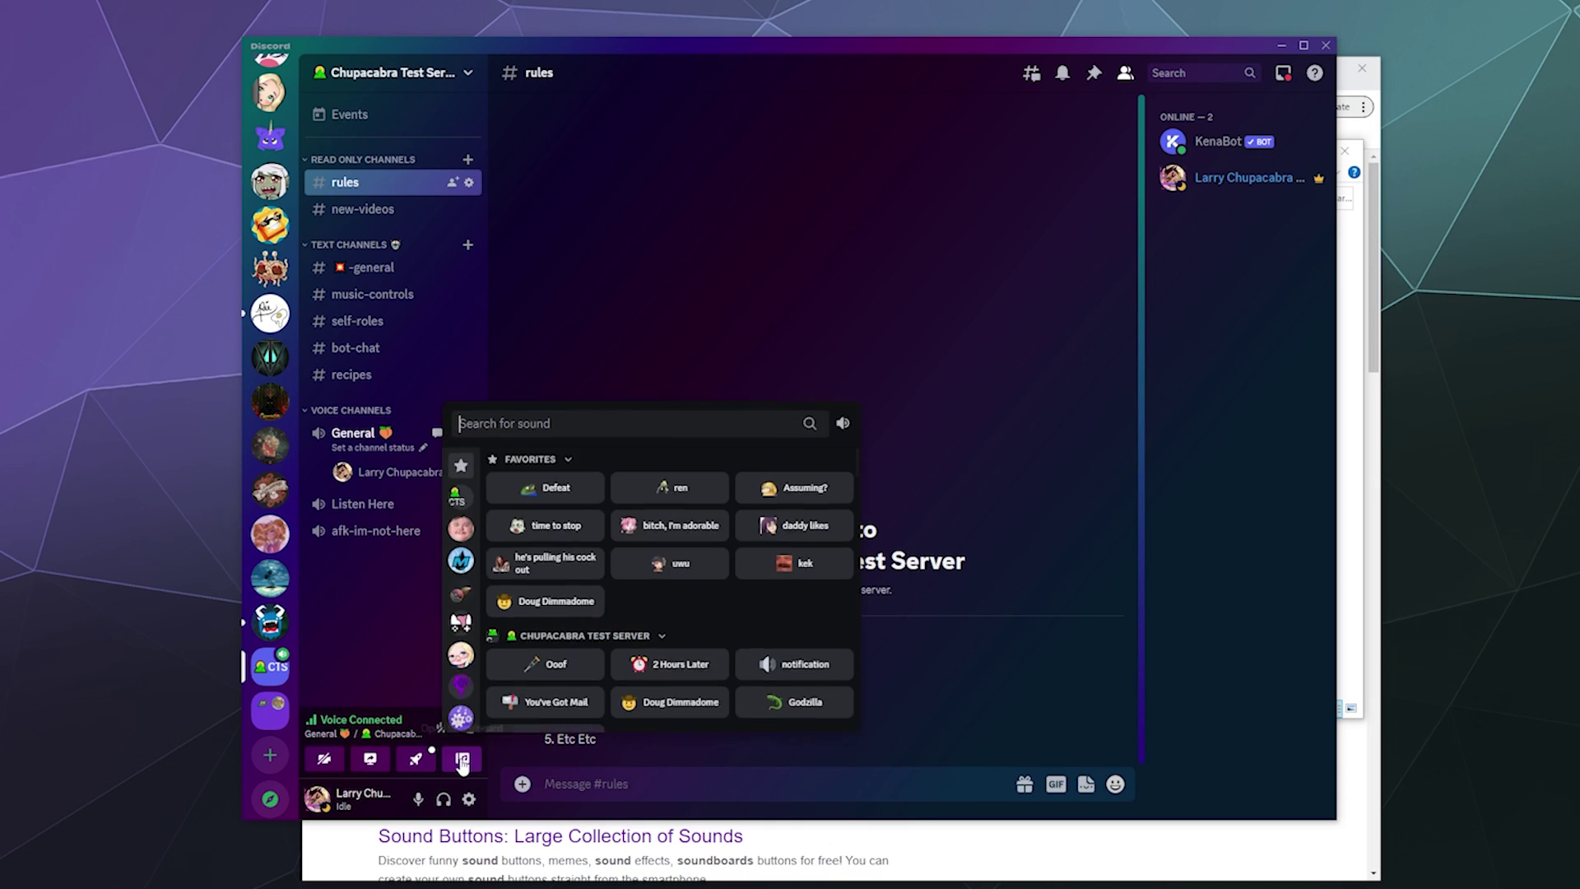
{"action": "scroll", "coordinate": [570, 604], "scroll_direction": "down", "scroll_amount": 3}
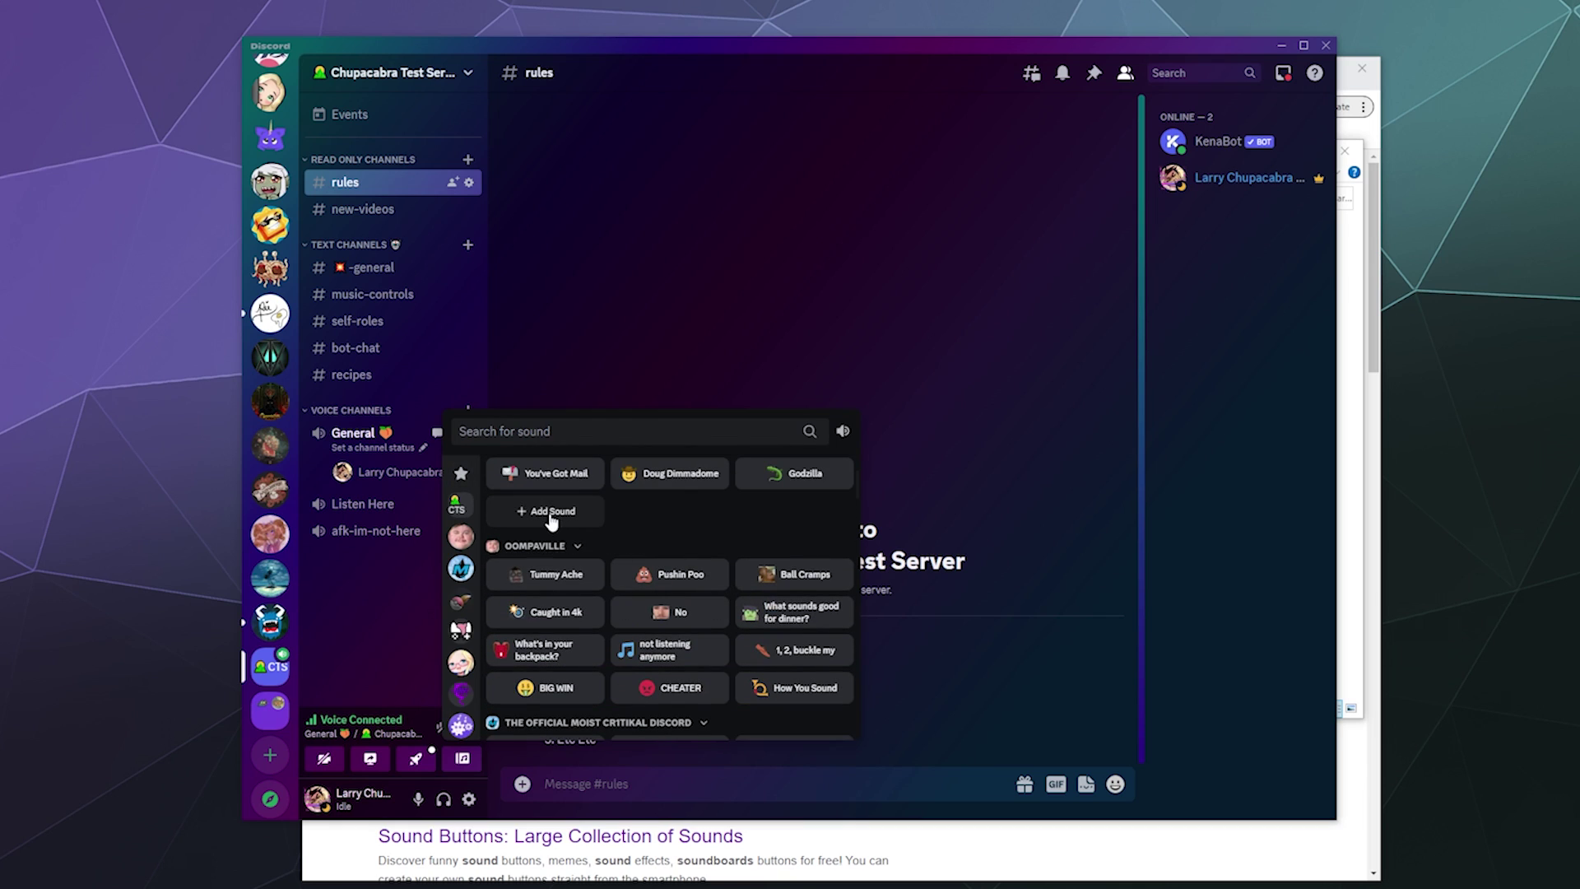
{"action": "scroll", "coordinate": [546, 520], "scroll_direction": "up", "scroll_amount": 1}
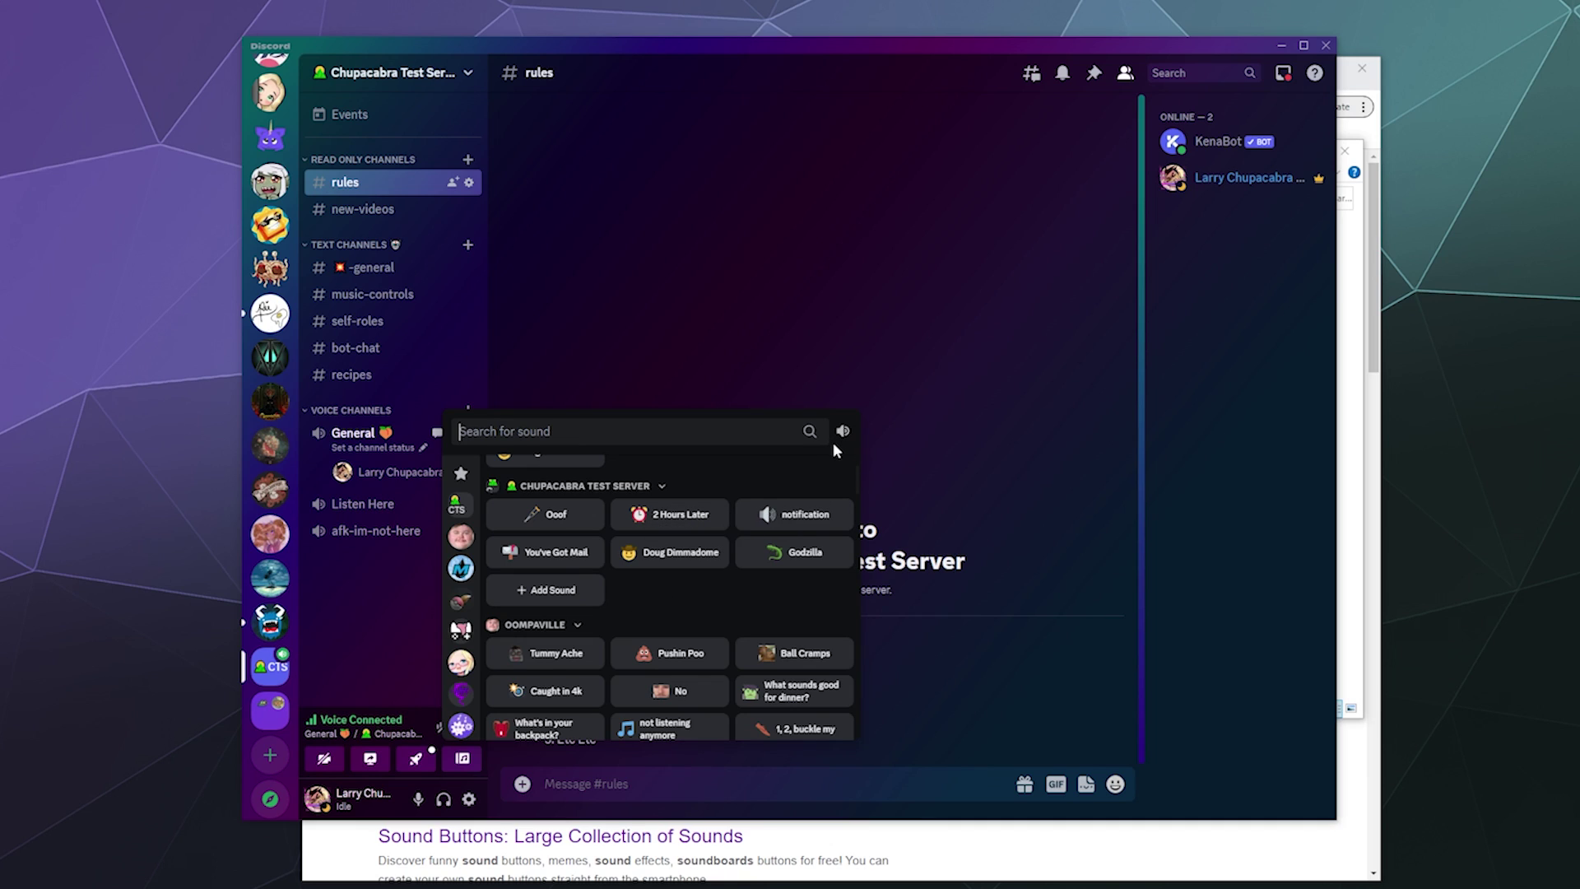
{"action": "mouse_move", "coordinate": [842, 436]}
{"action": "left_click", "coordinate": [403, 603]}
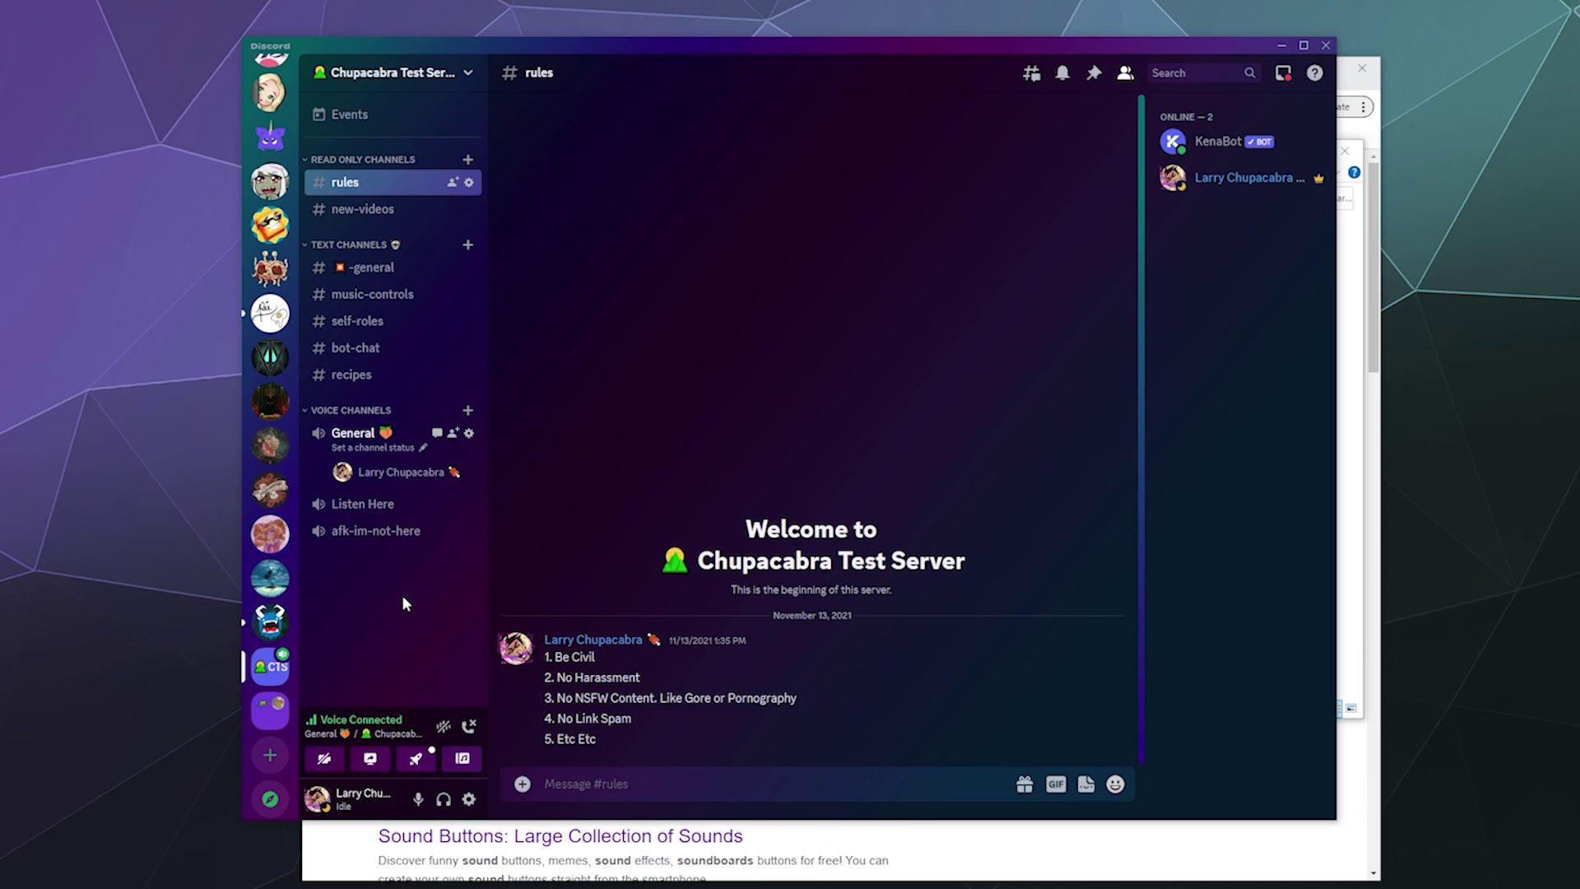
Open the Voice & Video page in the user settings.
{"action": "left_click", "coordinate": [469, 798]}
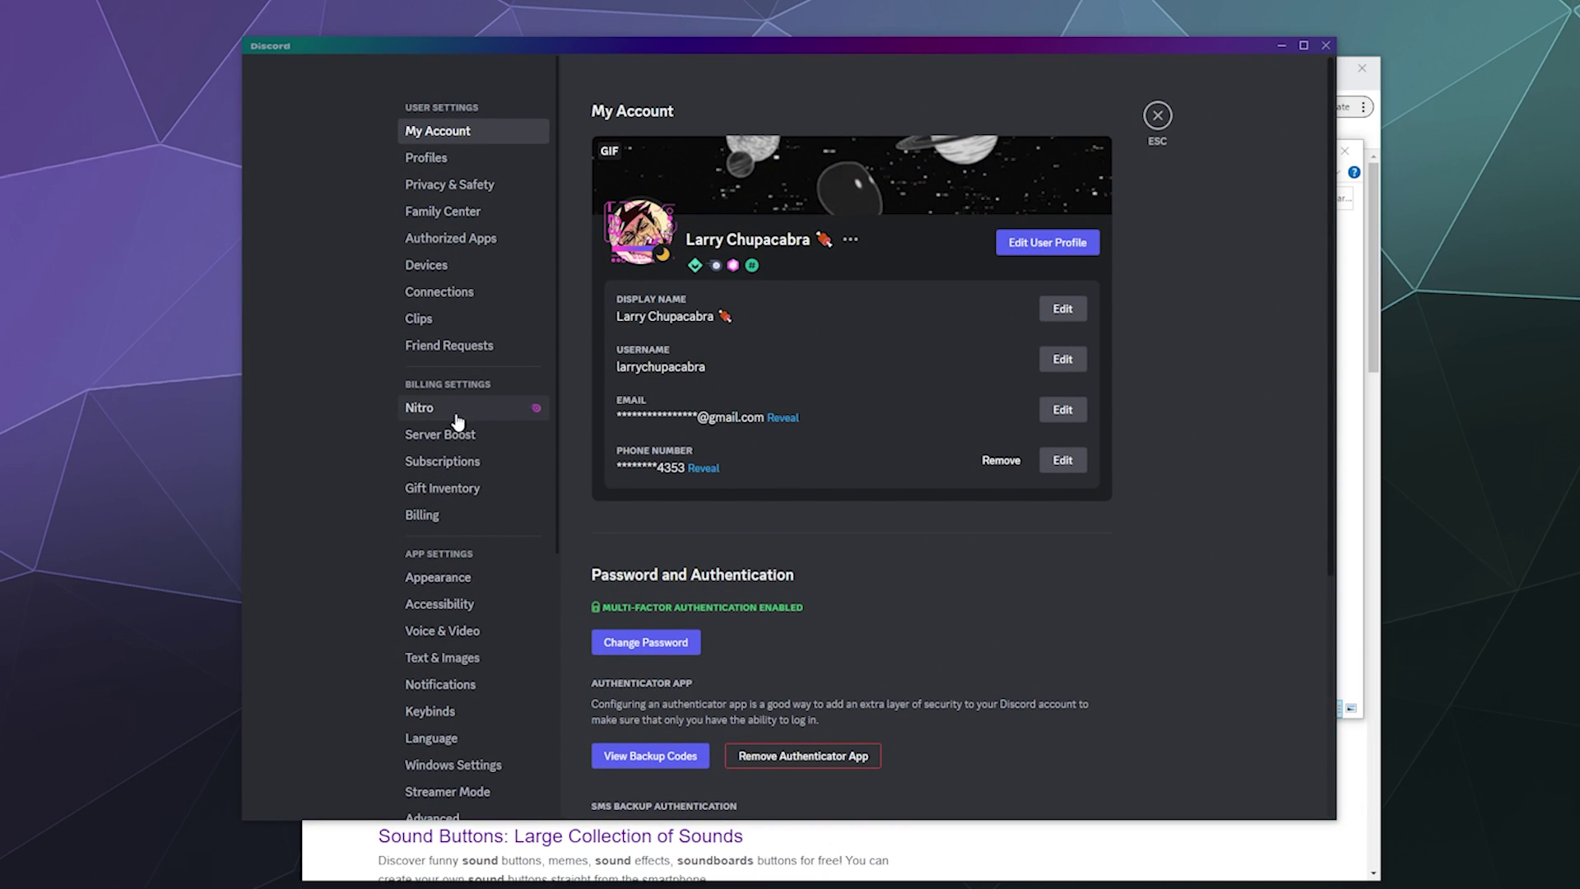
{"action": "scroll", "coordinate": [444, 329], "scroll_direction": "down", "scroll_amount": 2}
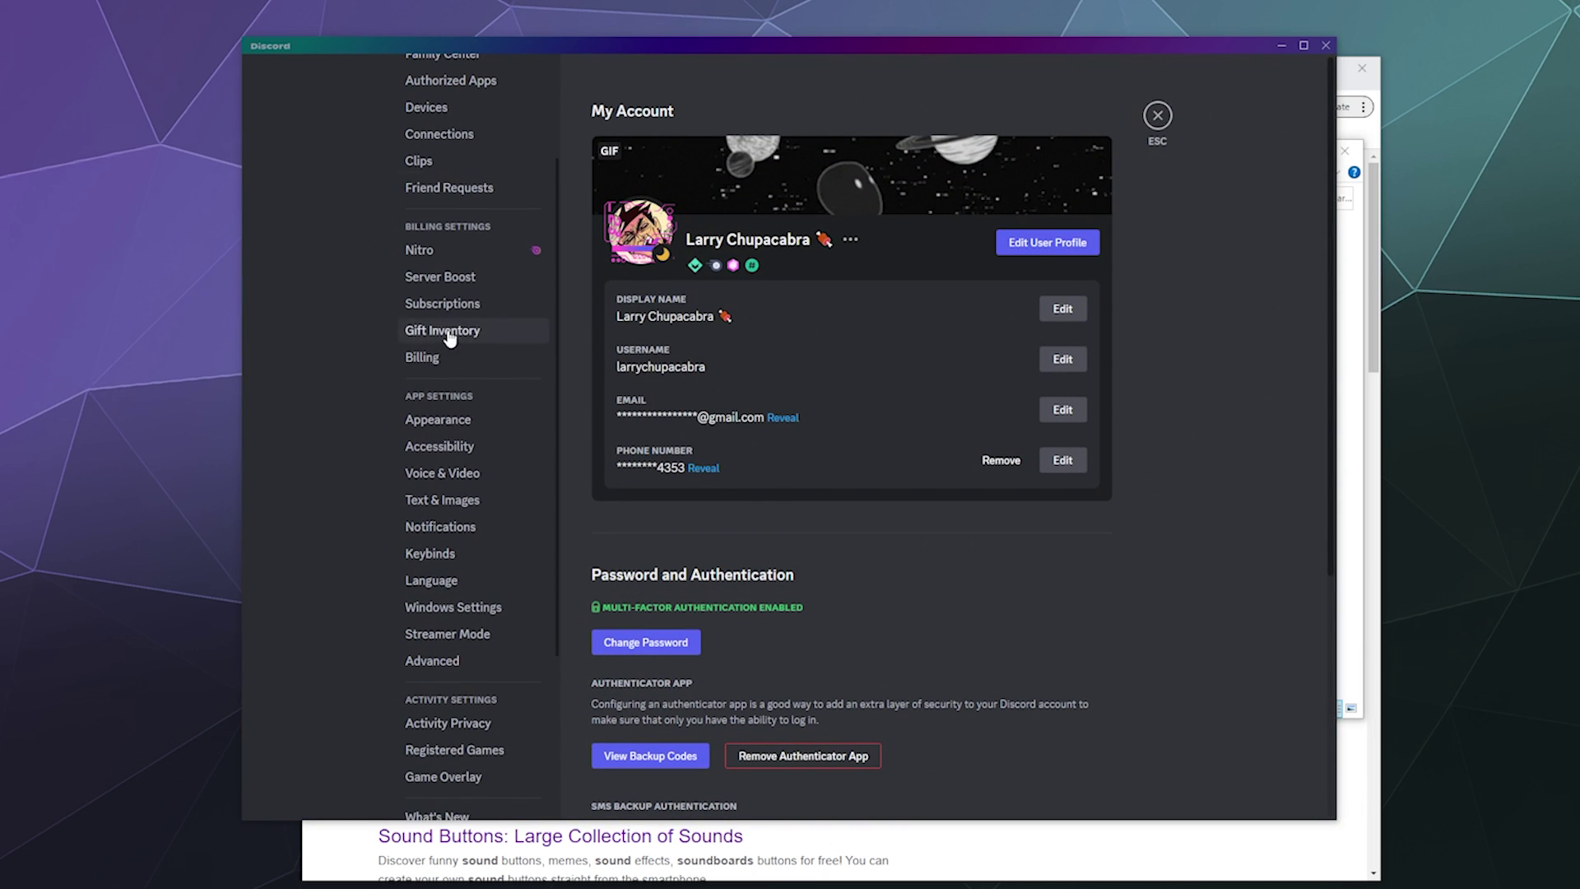
{"action": "left_click", "coordinate": [444, 473]}
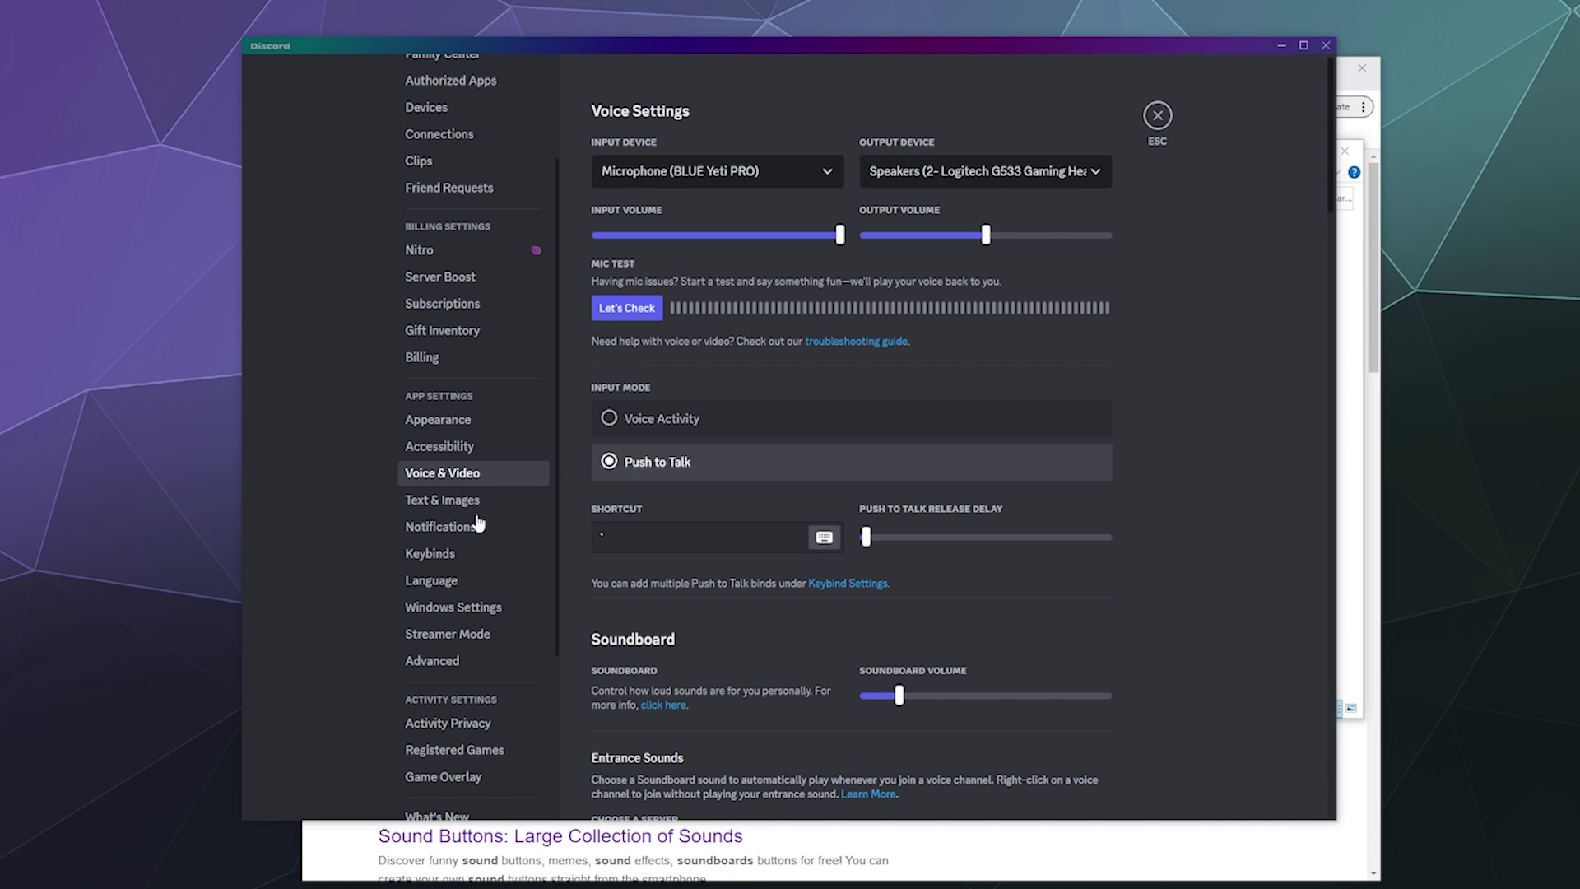
View the Soundboard volume and leave the user settings, and check the options offered for the member in the General voice channel.
{"action": "scroll", "coordinate": [655, 507], "scroll_direction": "down", "scroll_amount": 5}
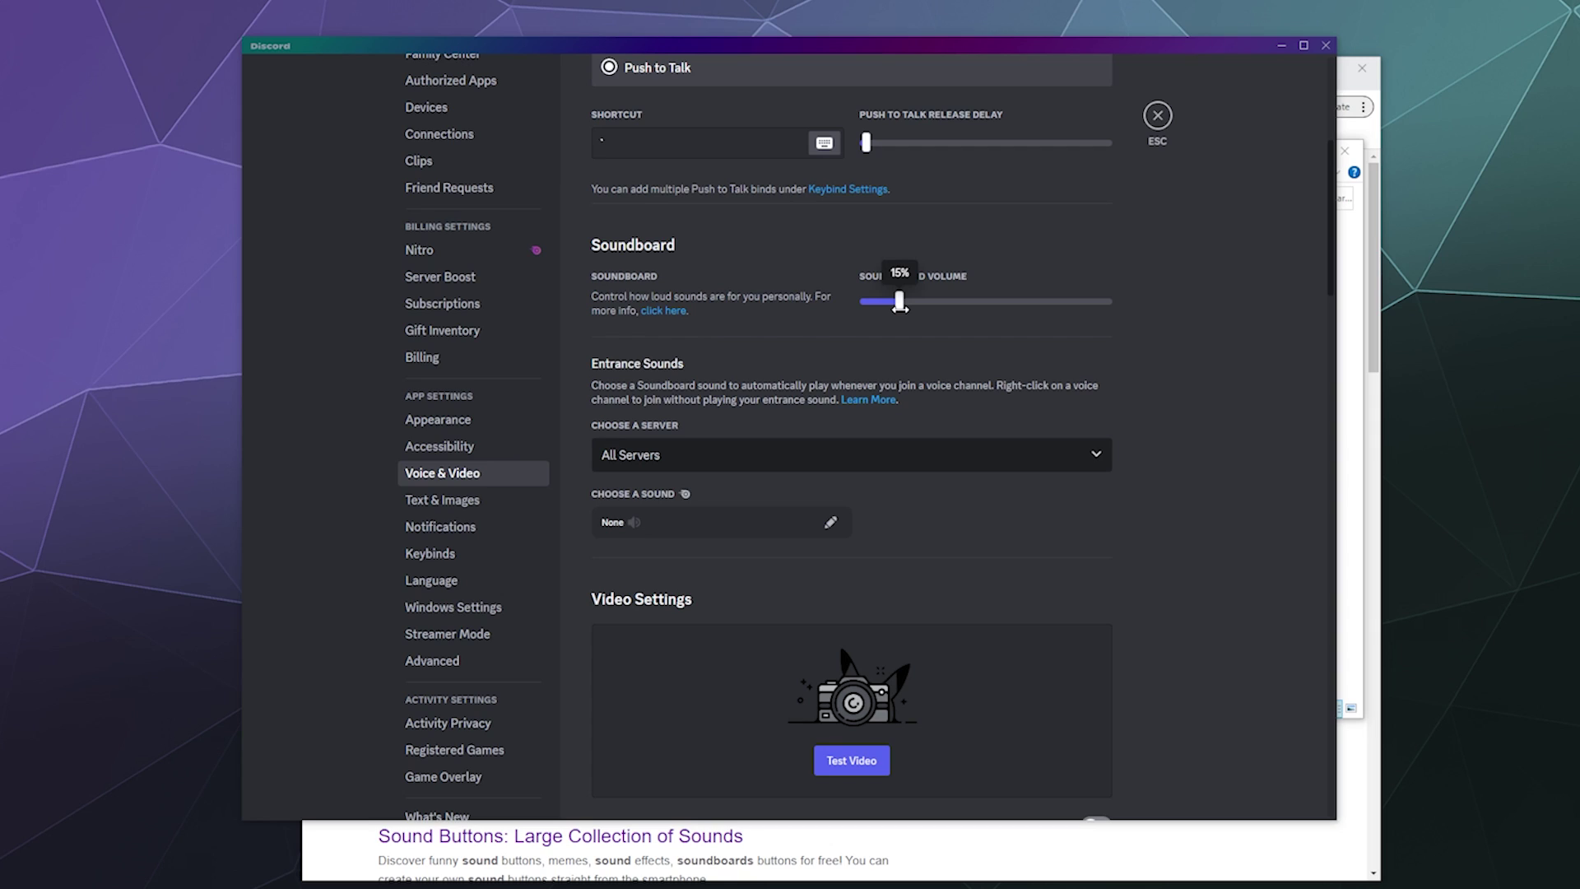
{"action": "left_click", "coordinate": [1157, 115]}
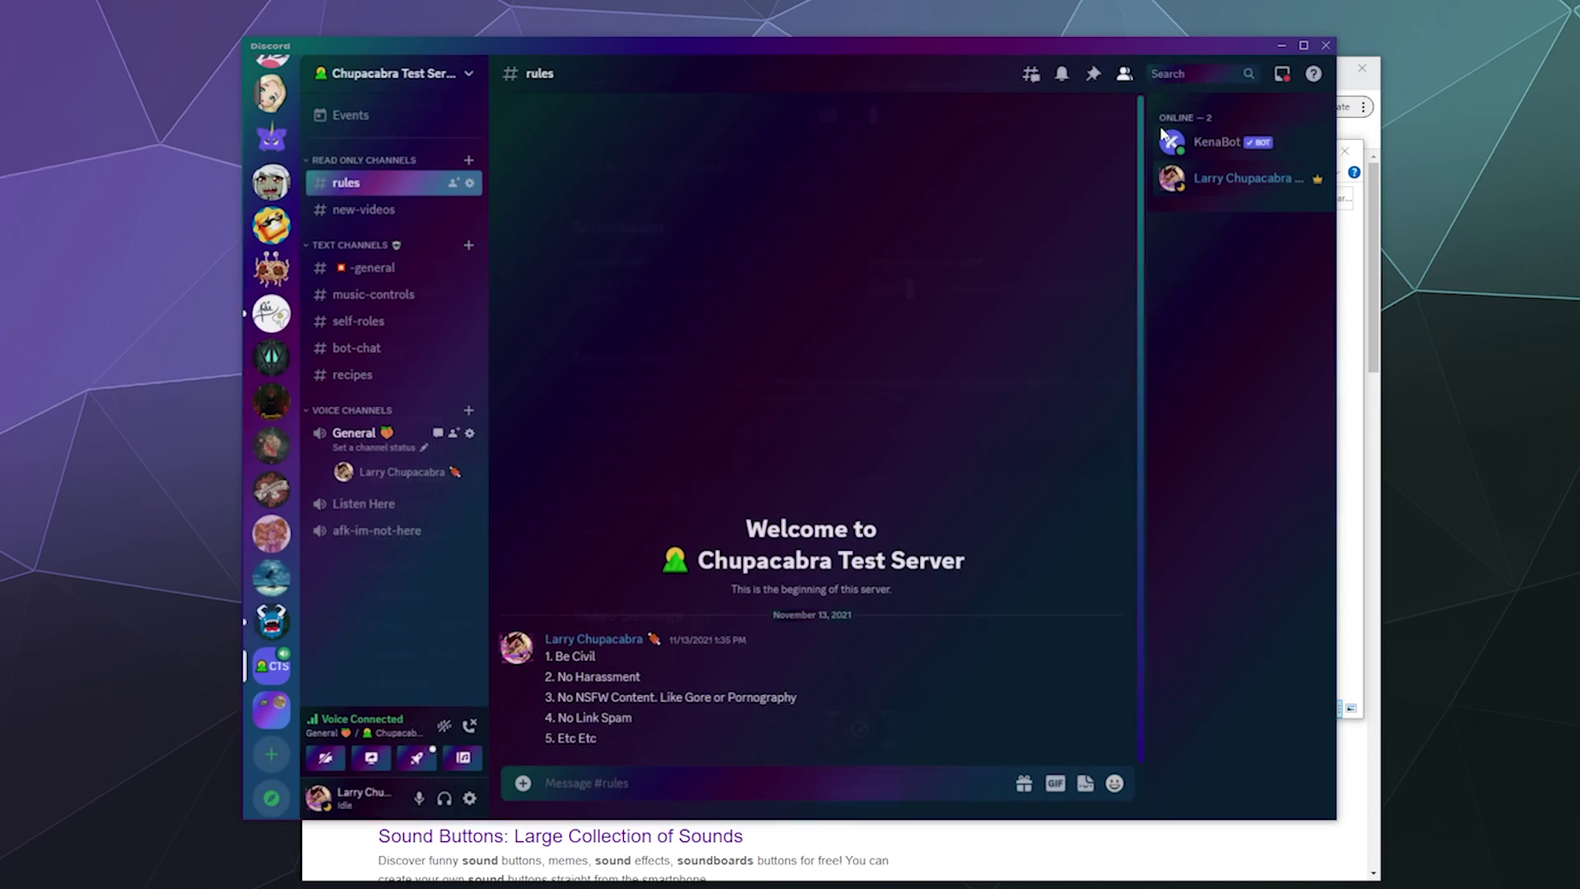
{"action": "right_click", "coordinate": [386, 475]}
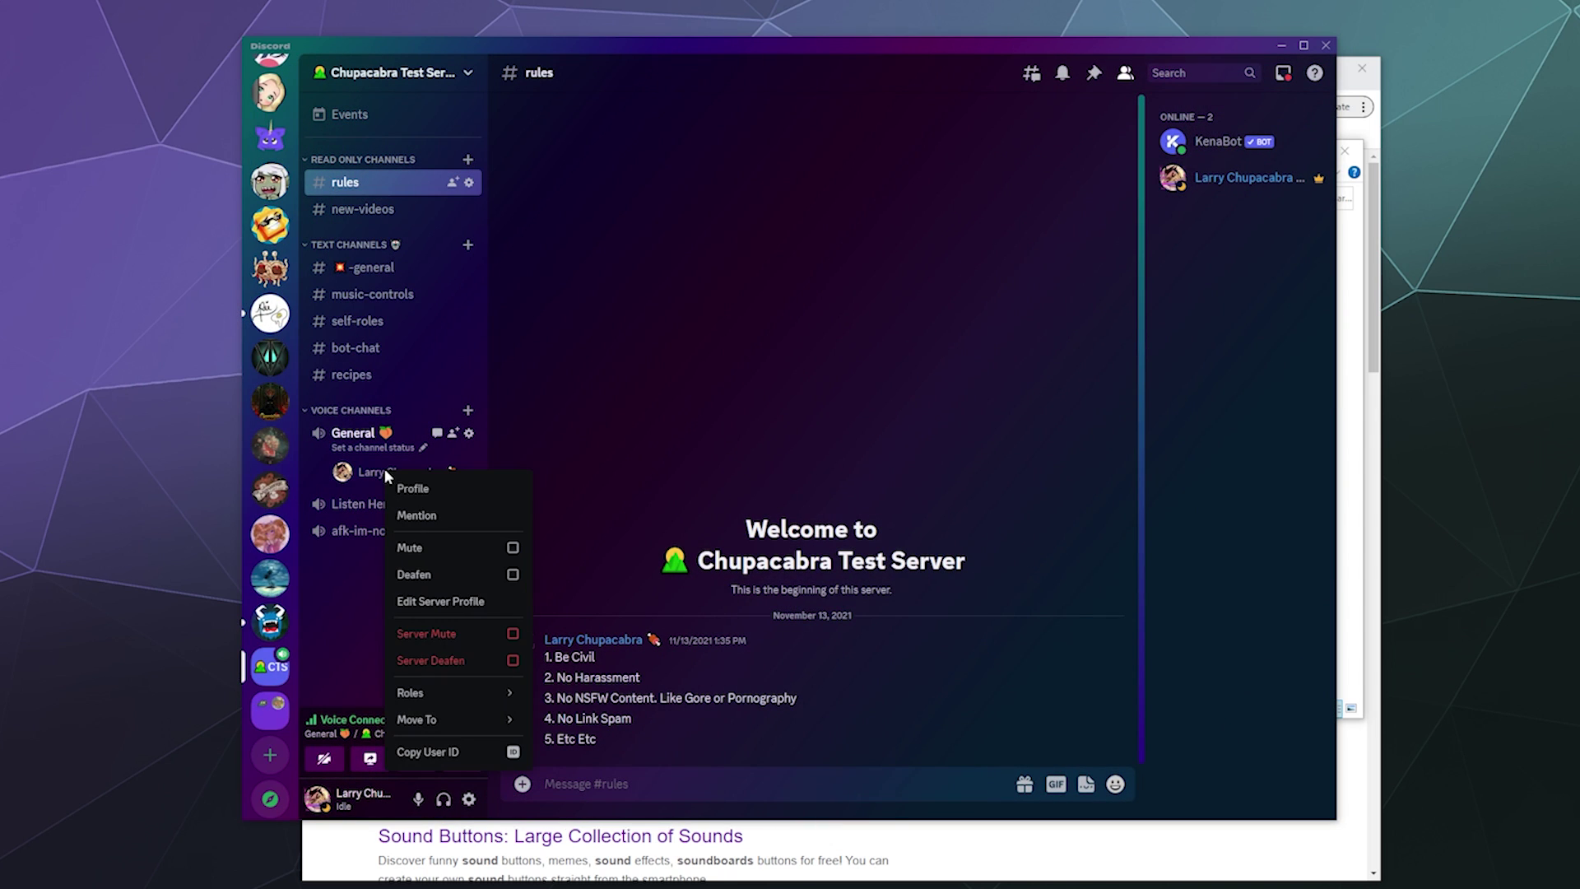
{"action": "left_click", "coordinate": [344, 611]}
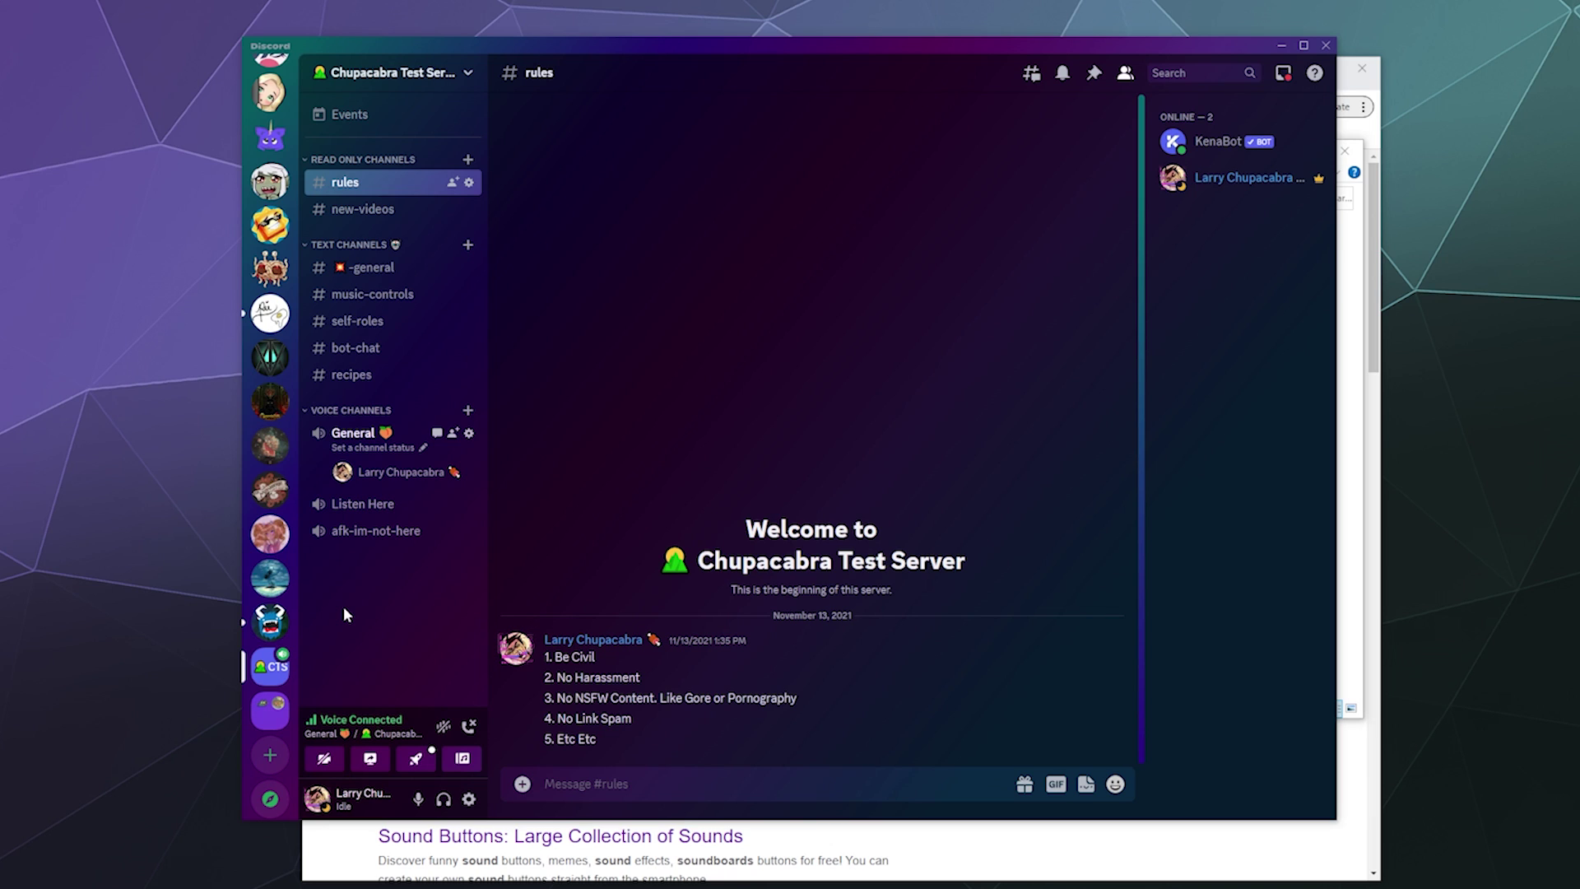
View the sound pack zip files in the freebies channel of Chupacabra's Lair and return to the Chupacabra Test Server.
{"action": "left_click", "coordinate": [272, 623]}
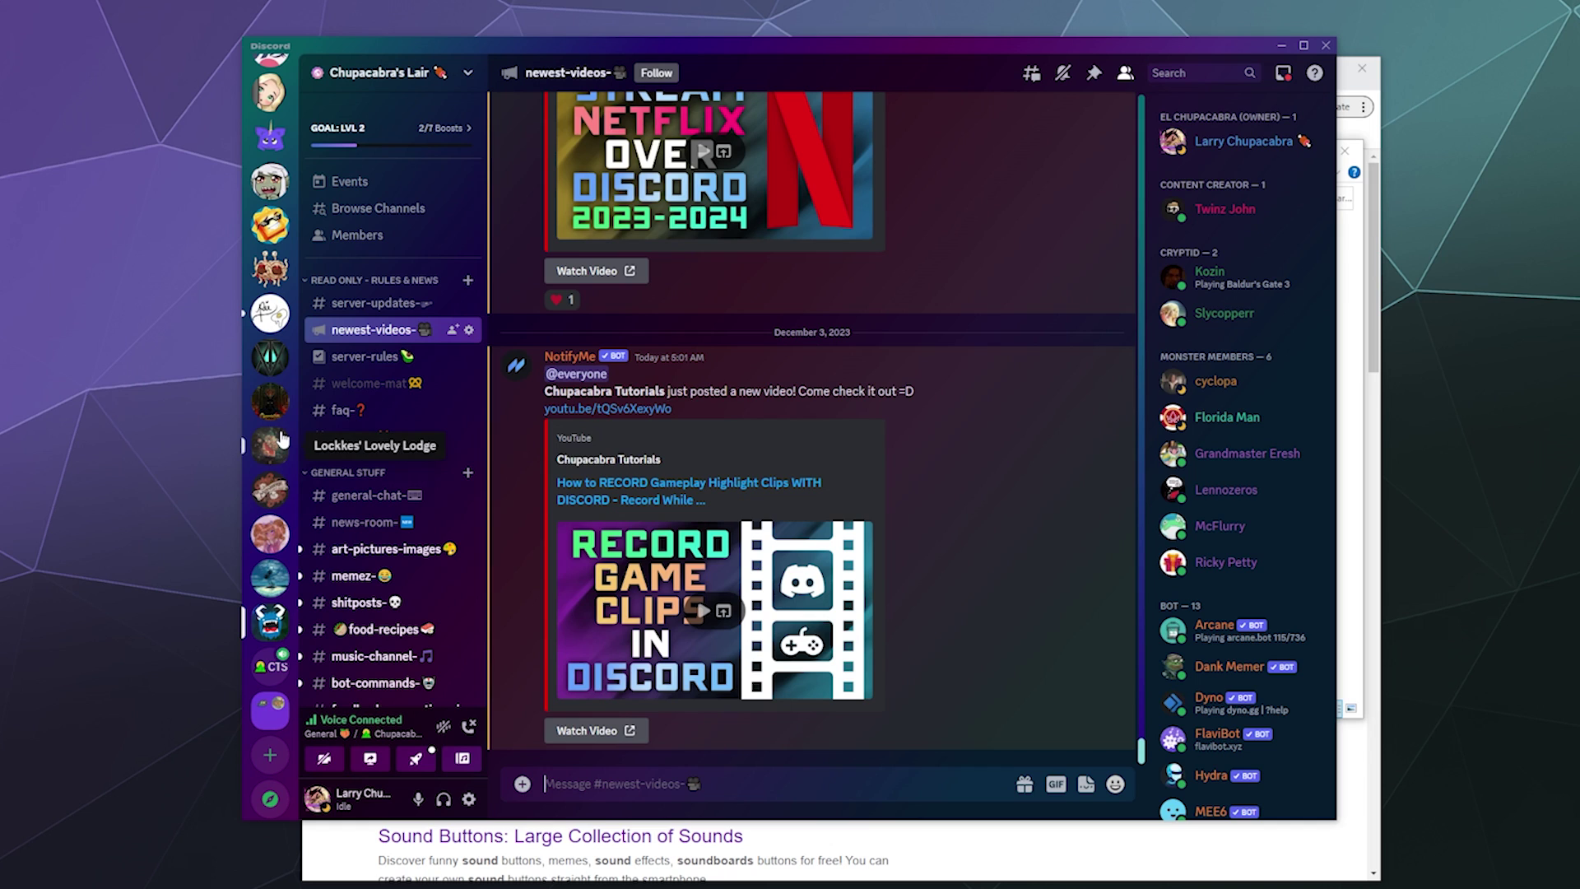
{"action": "left_click", "coordinate": [381, 437]}
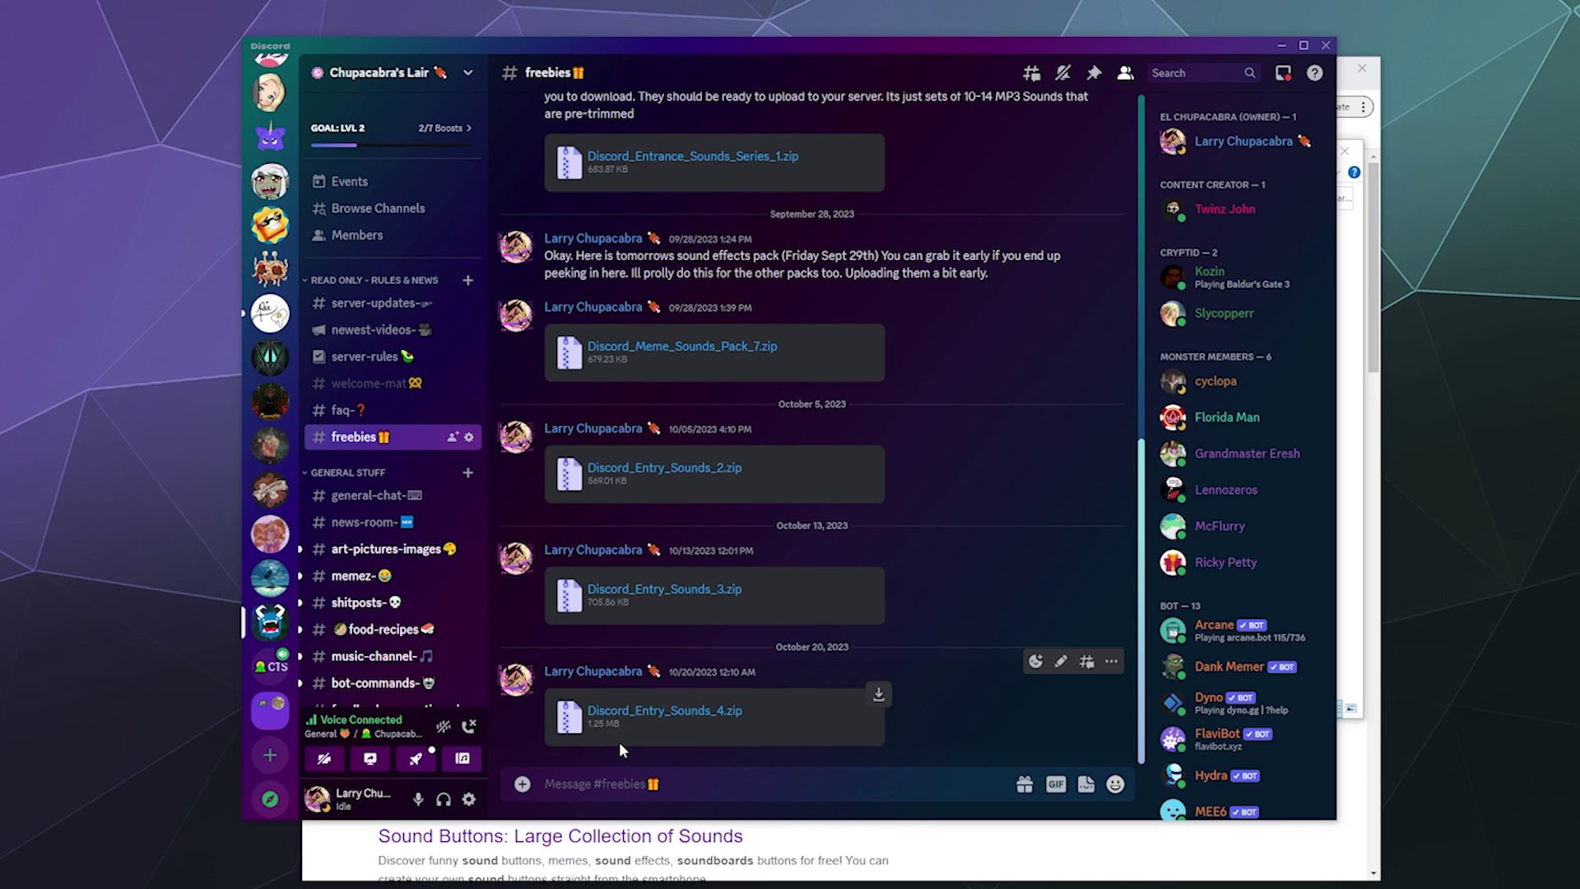
{"action": "left_click", "coordinate": [274, 668]}
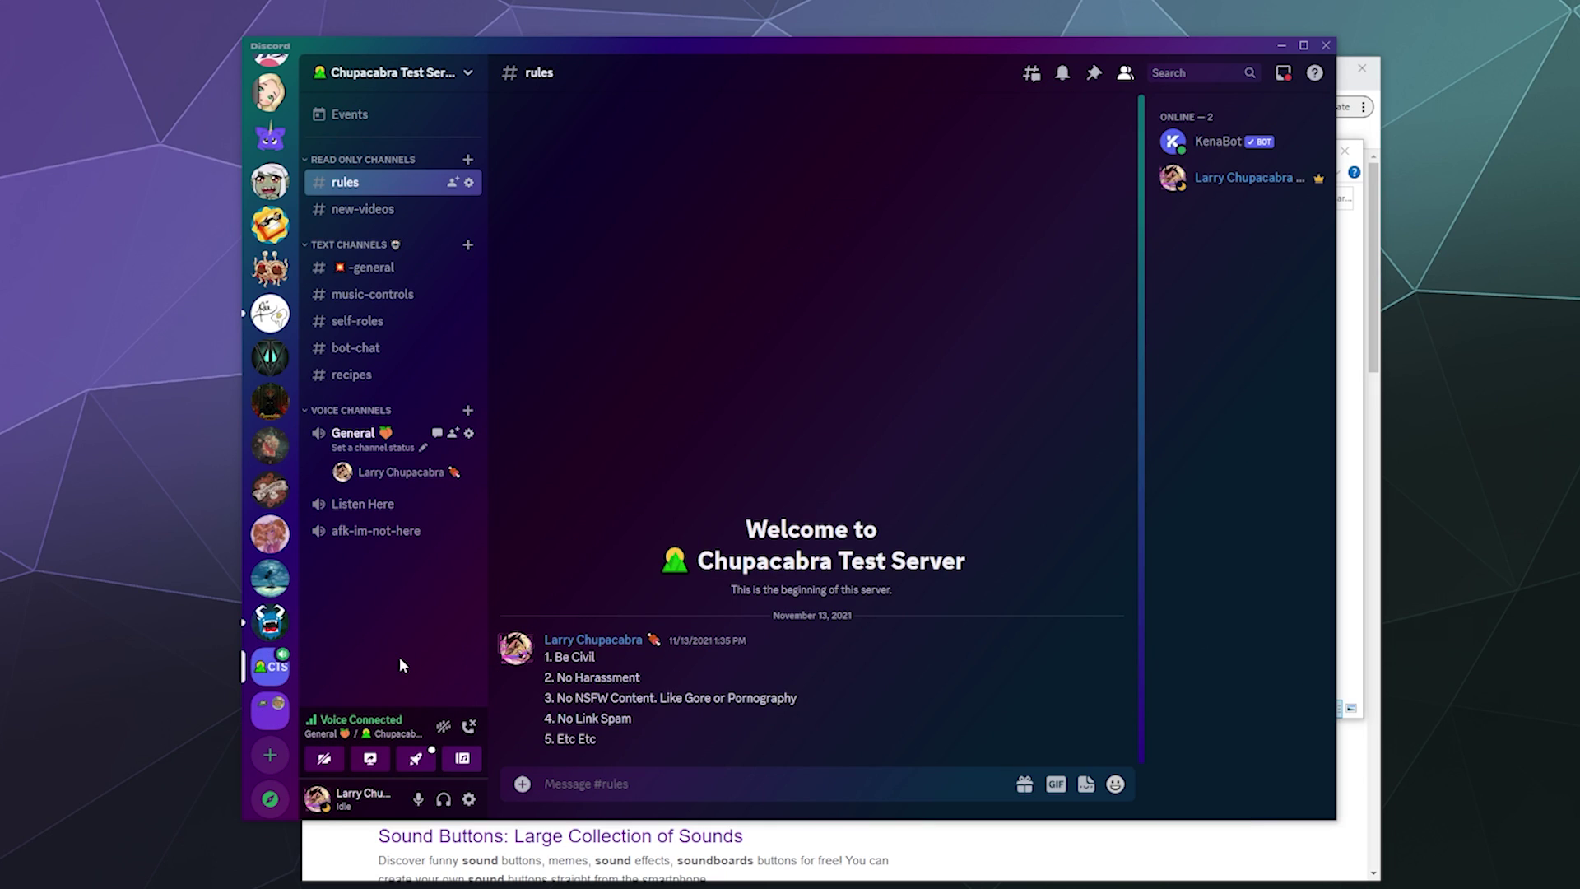